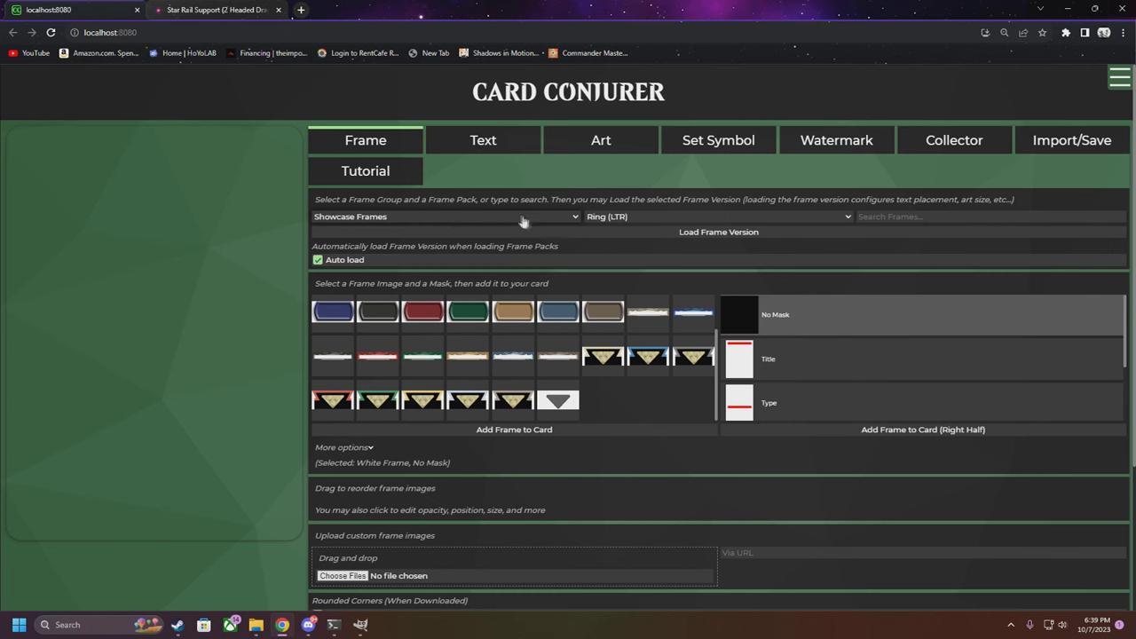
Load the Nickname ("Godzilla") frame pack from the Showcase Frames group
click(608, 219)
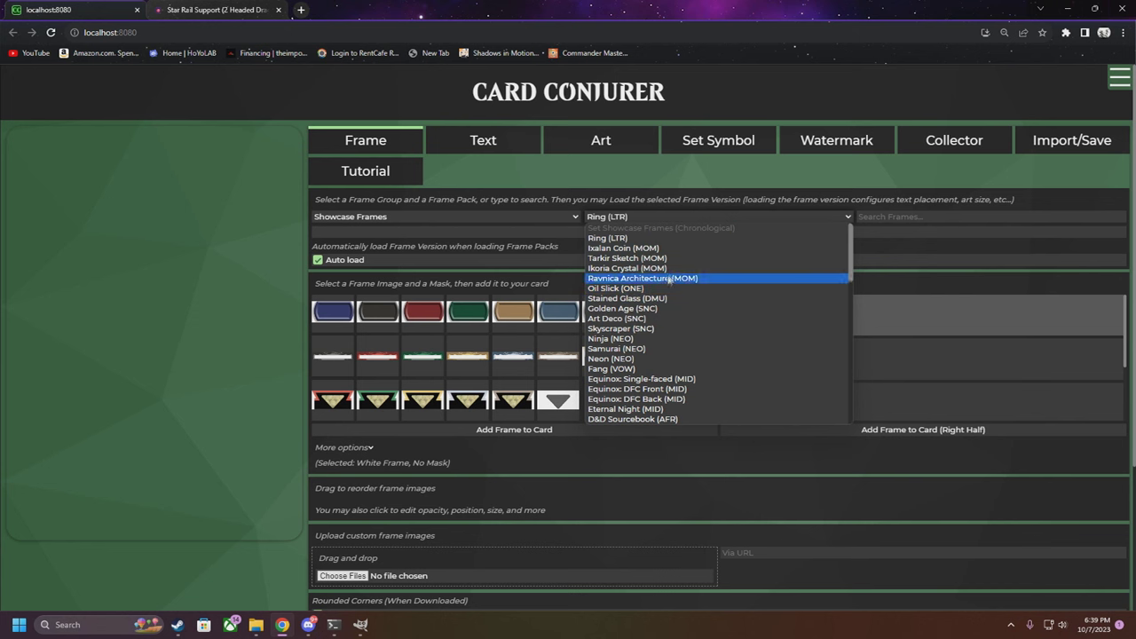
scroll(675, 262, down, 5)
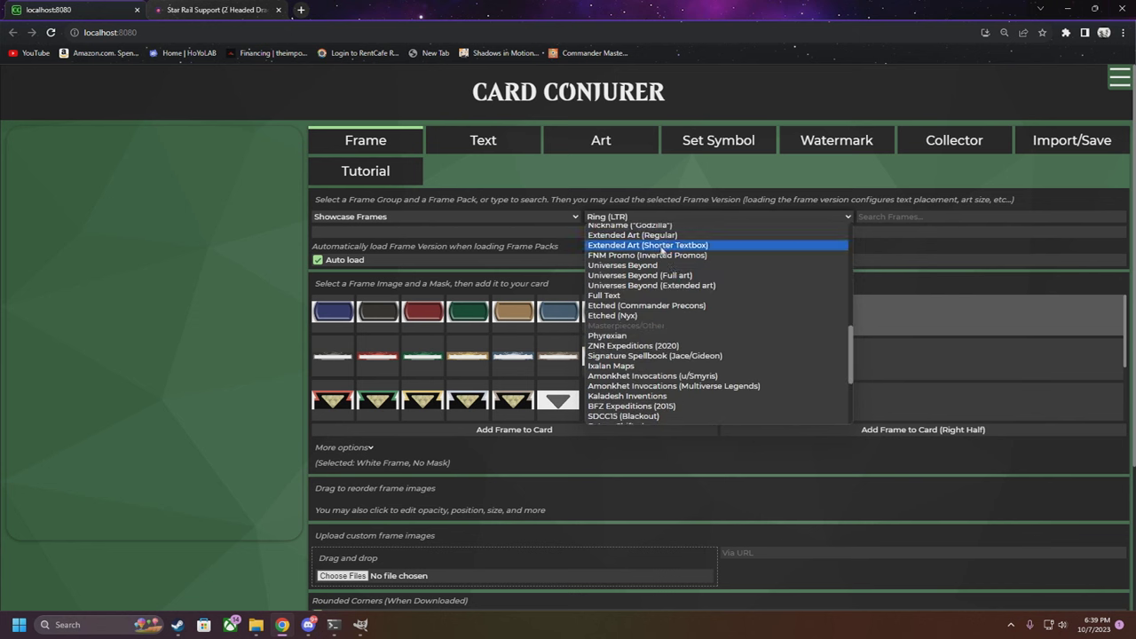
click(662, 342)
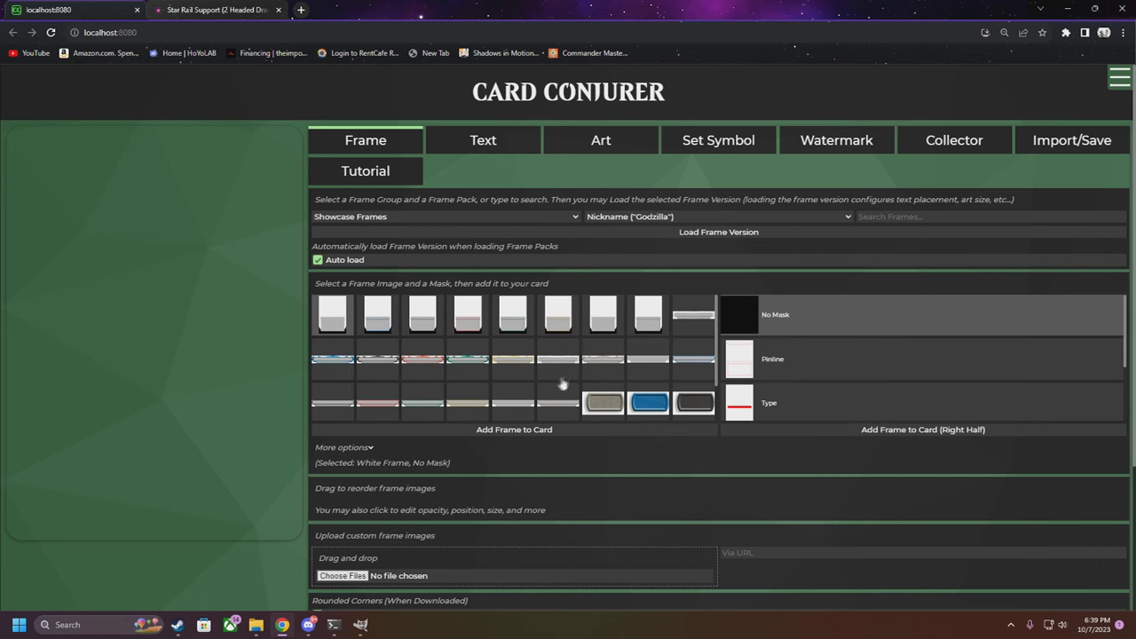
click(382, 315)
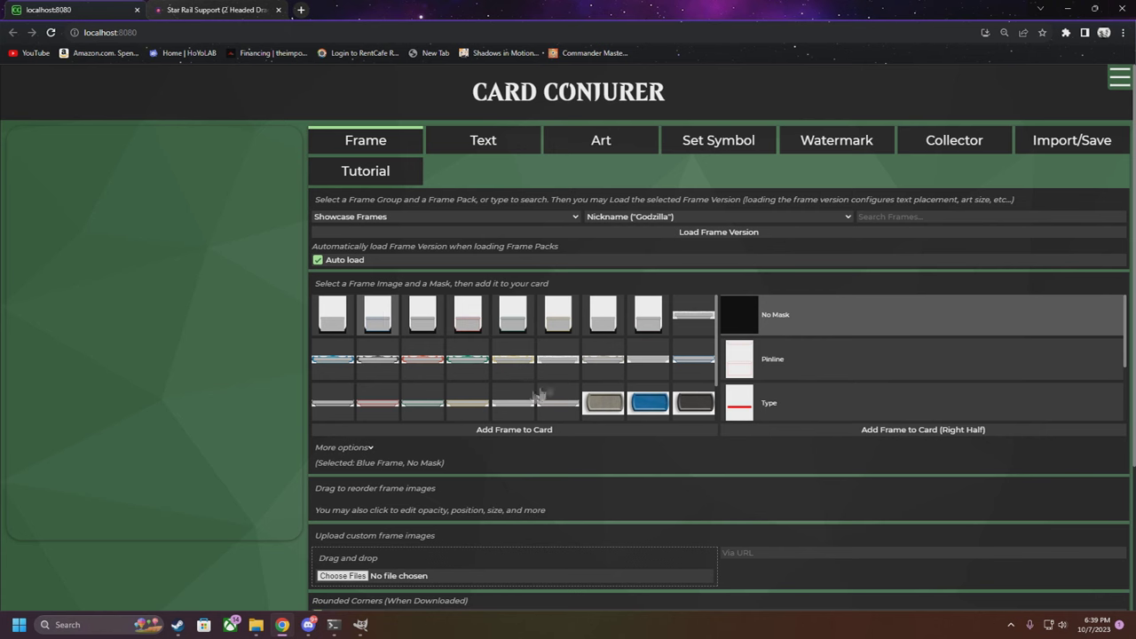
click(487, 432)
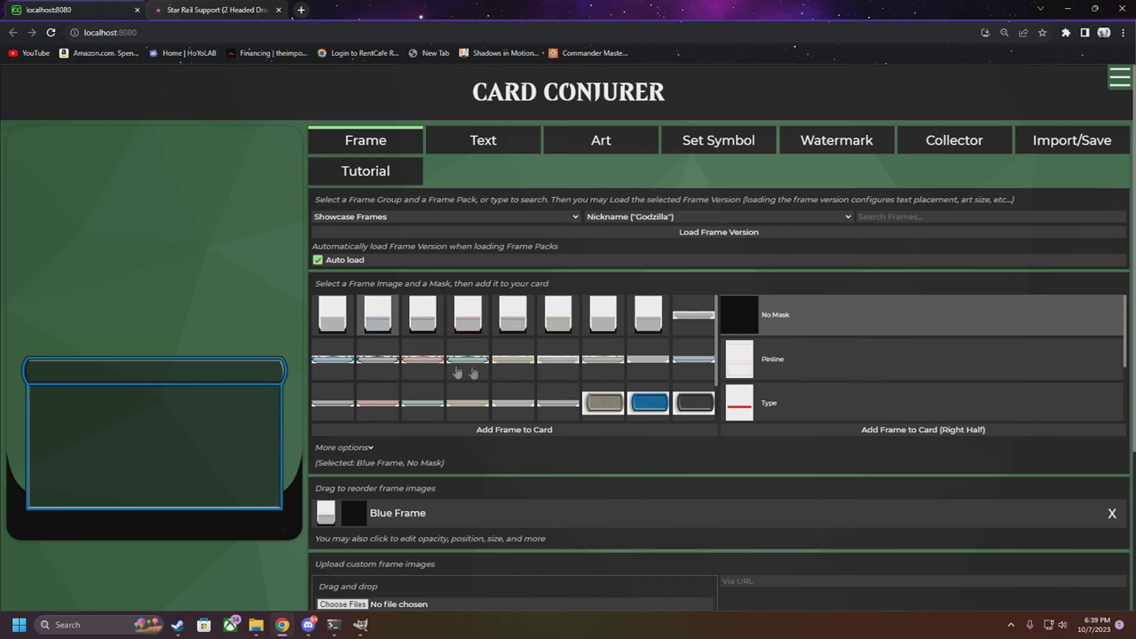
click(341, 365)
click(467, 432)
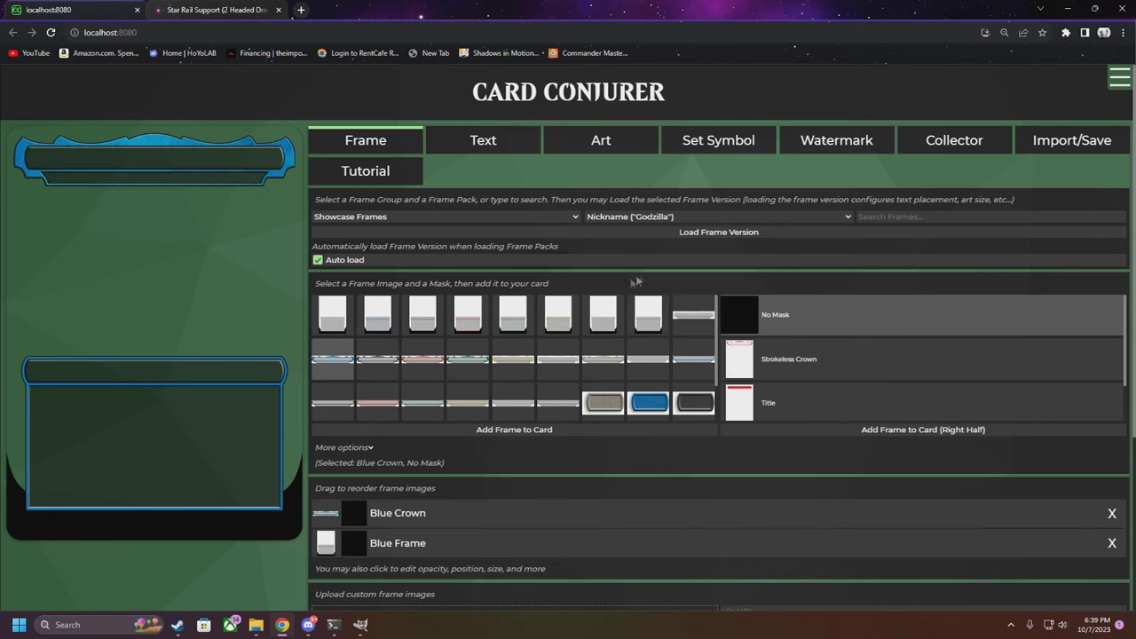
click(1112, 514)
click(1113, 514)
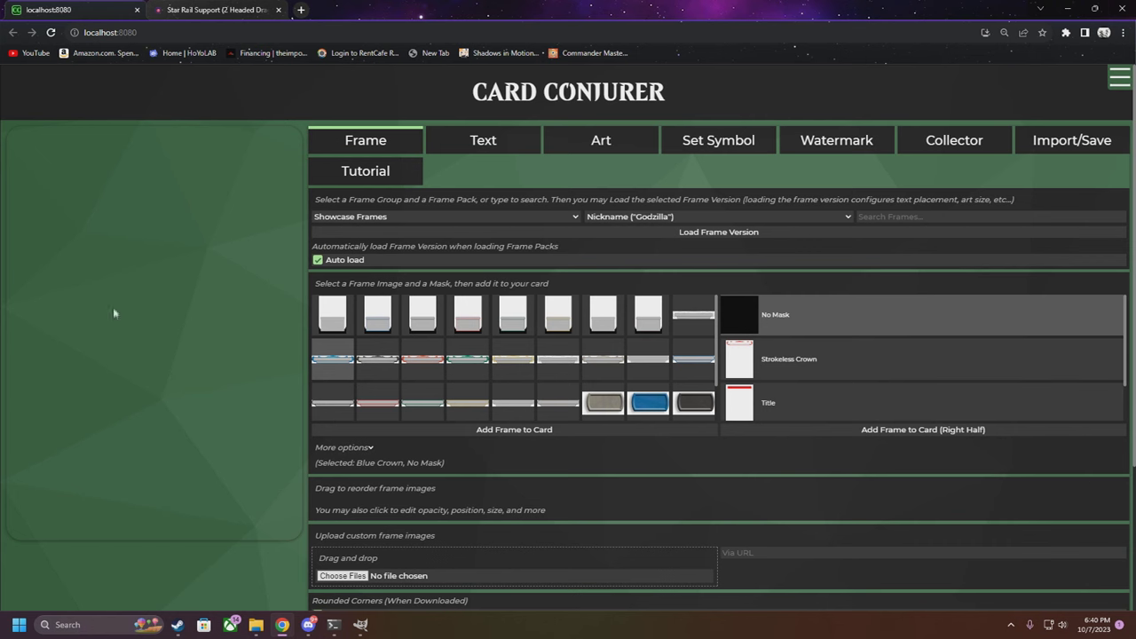
Add the Blue Frame to the card with the Pinline mask
click(378, 320)
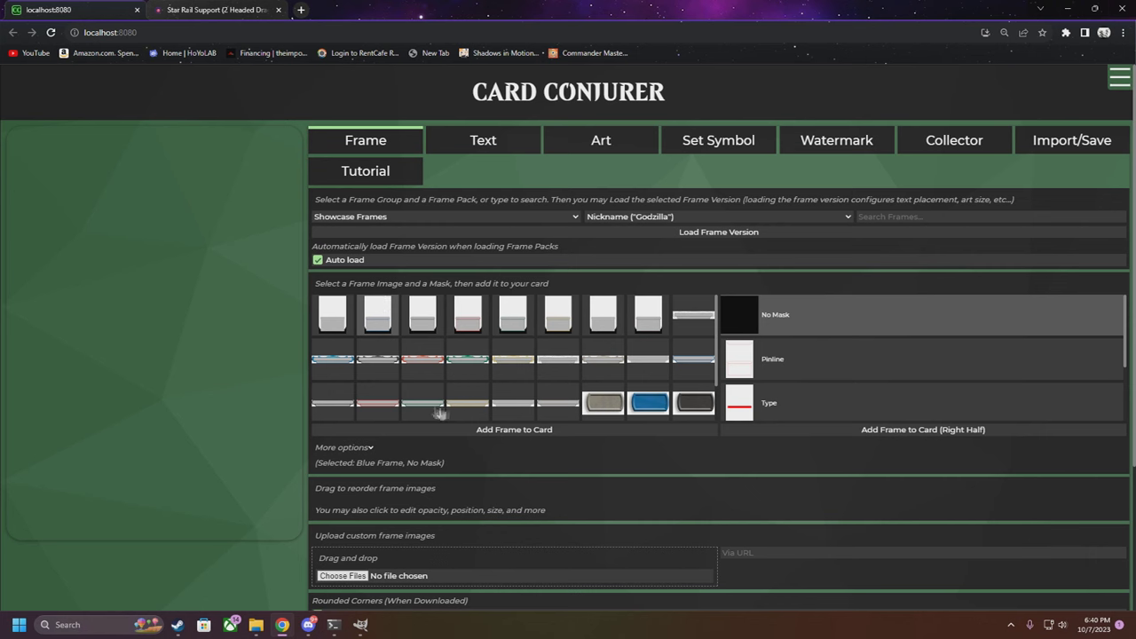
scroll(834, 351, down, 2)
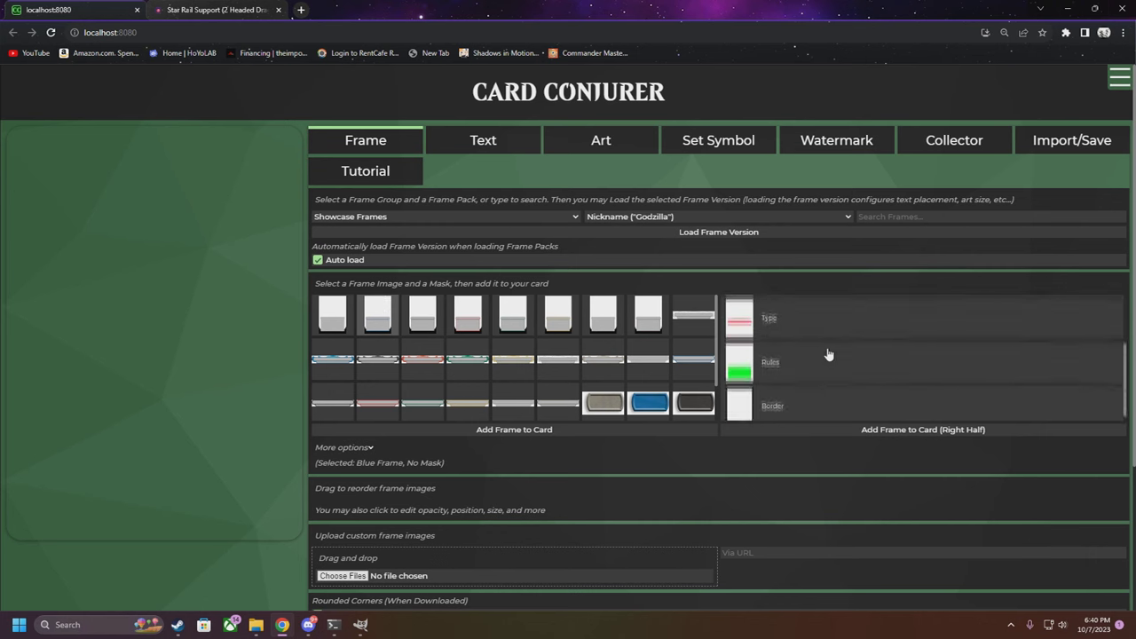
scroll(799, 373, up, 3)
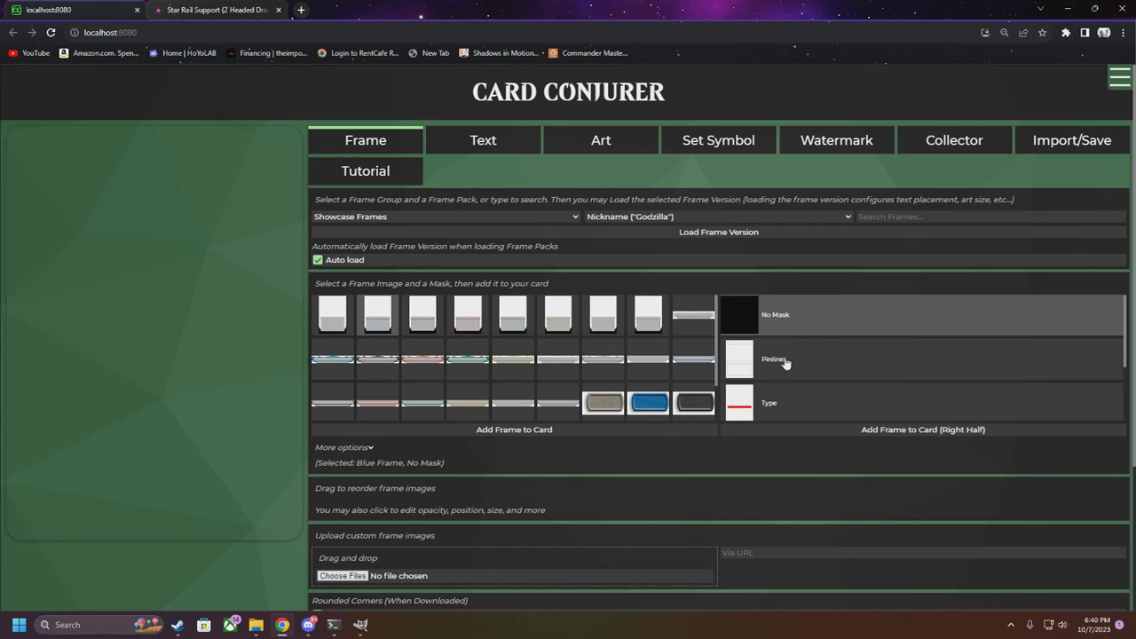
click(785, 362)
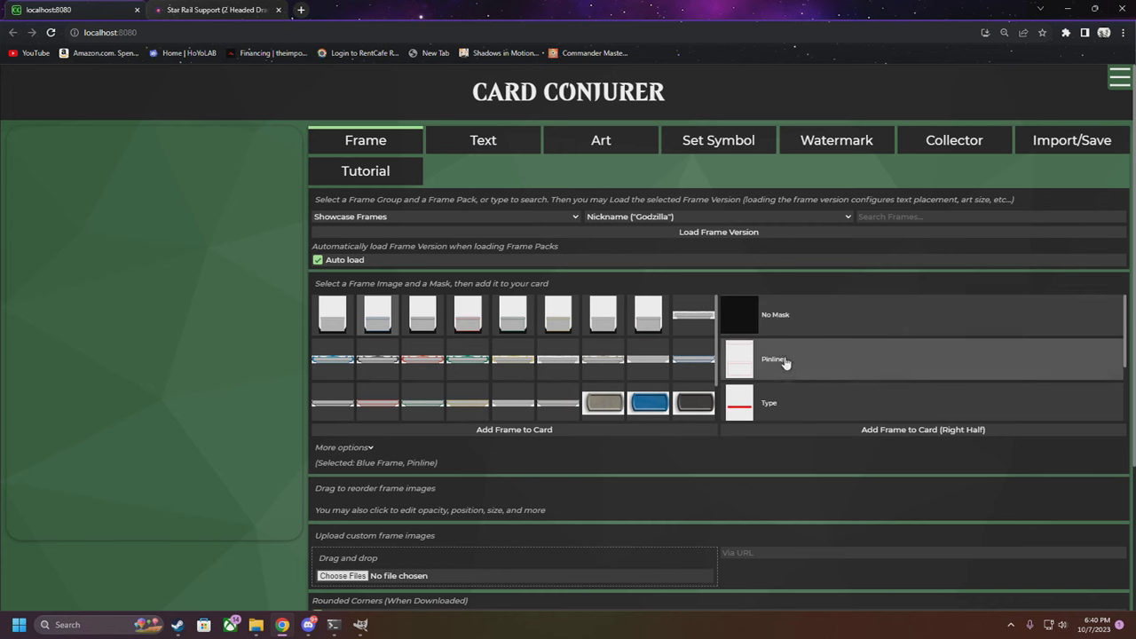
click(577, 432)
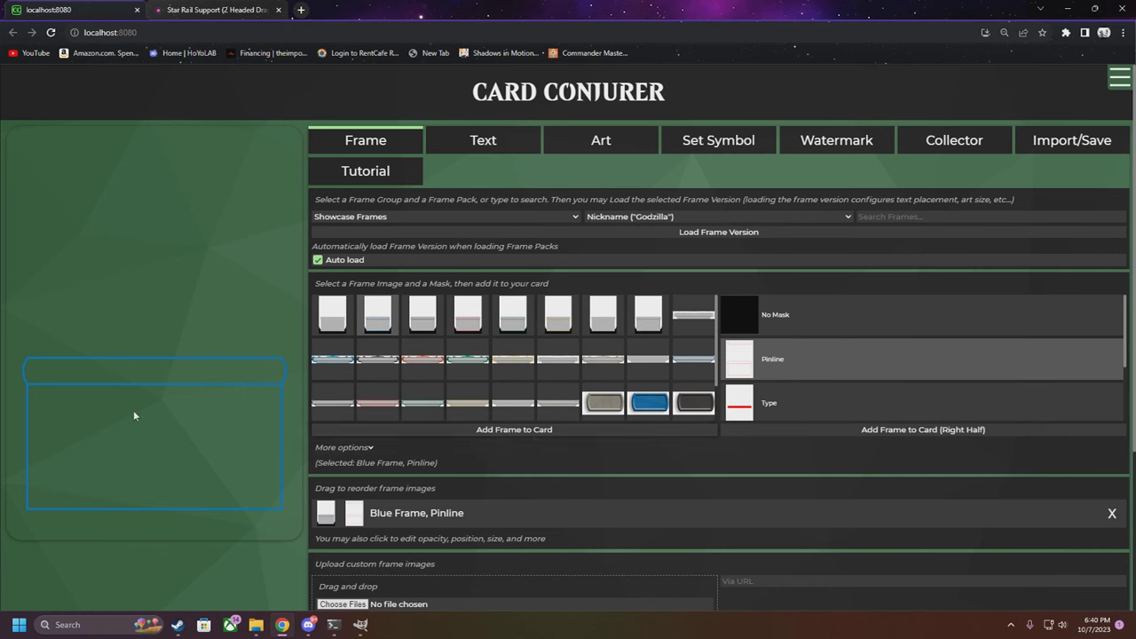
Add the Blue Frame to the card two more times, once with the Type mask and once with the Rules mask
scroll(801, 364, down, 1)
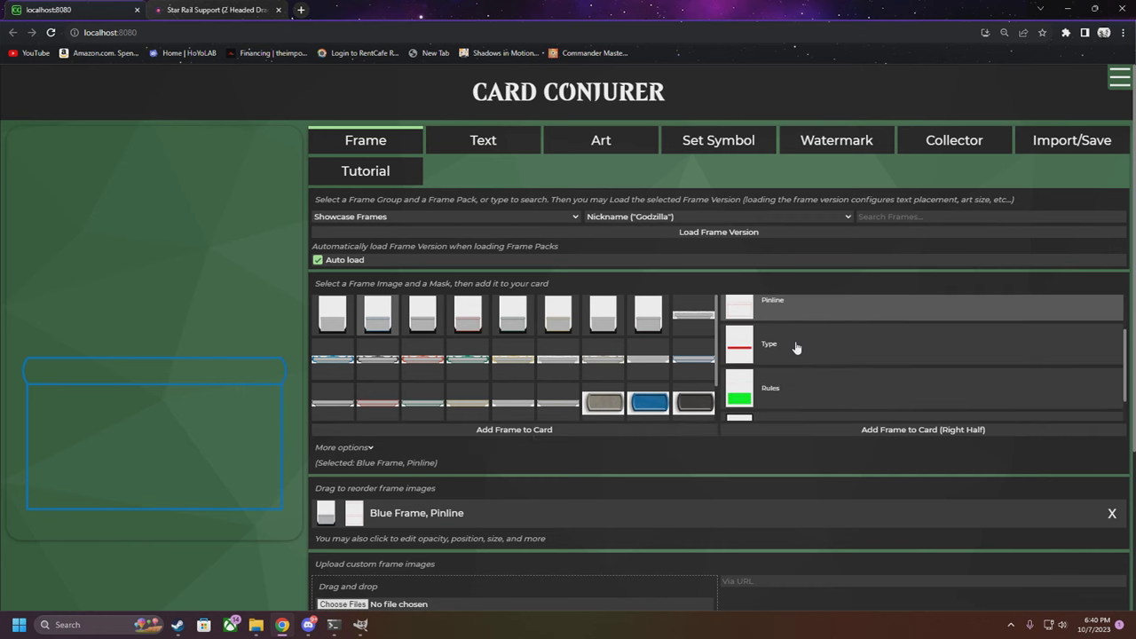
click(797, 348)
click(560, 431)
scroll(787, 369, down, 1)
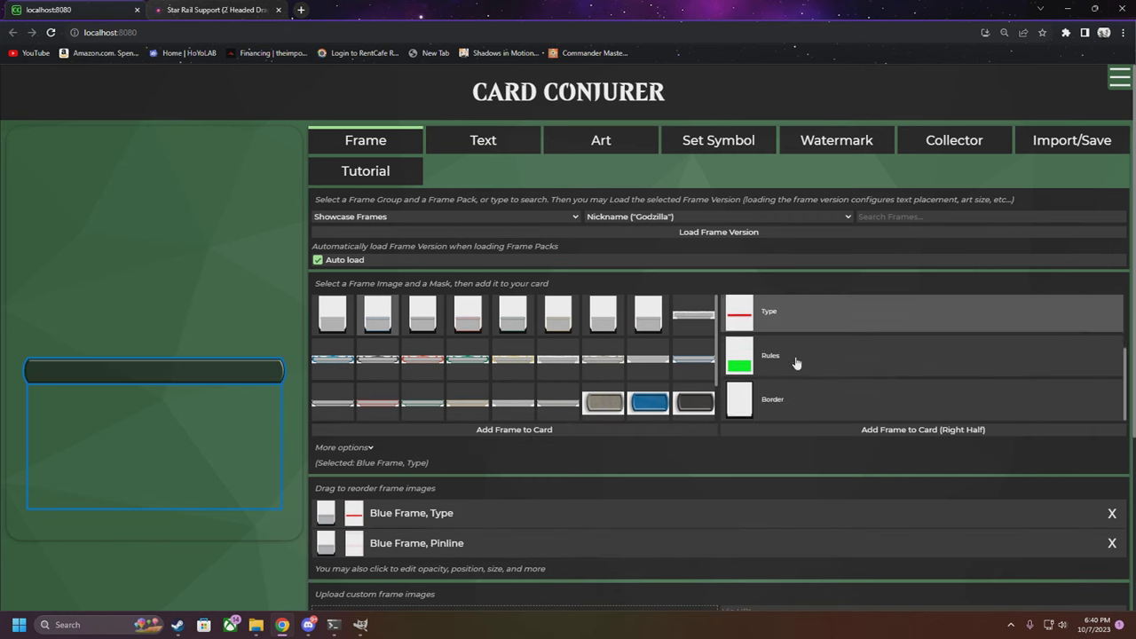
click(783, 359)
click(576, 431)
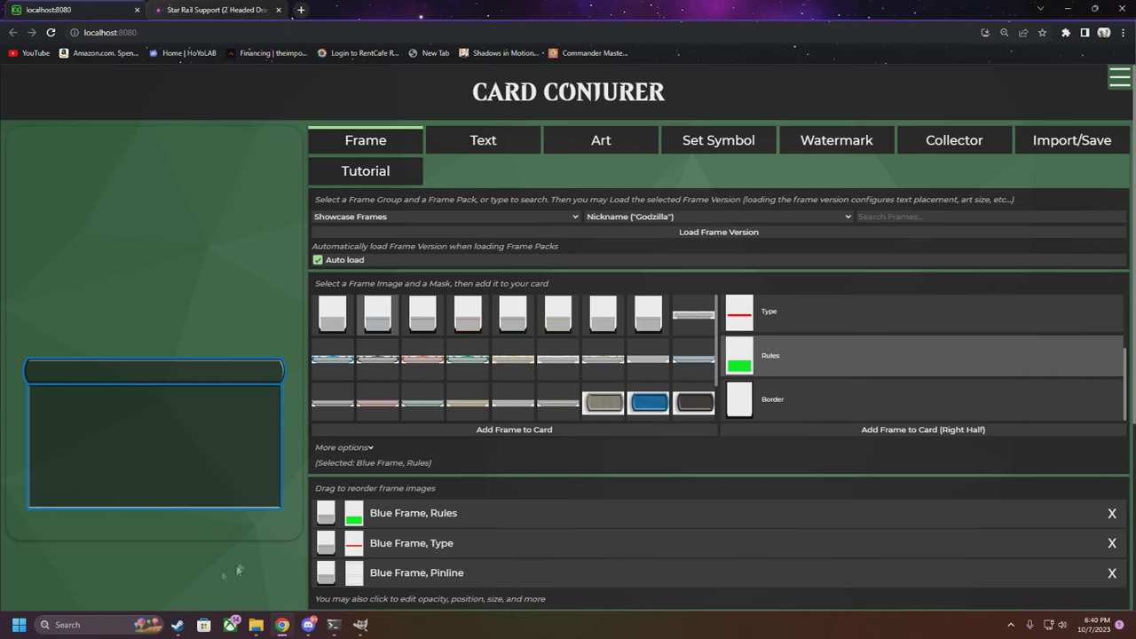
Add the Blue Title frame to the card with the Strokeless Title mask
click(693, 363)
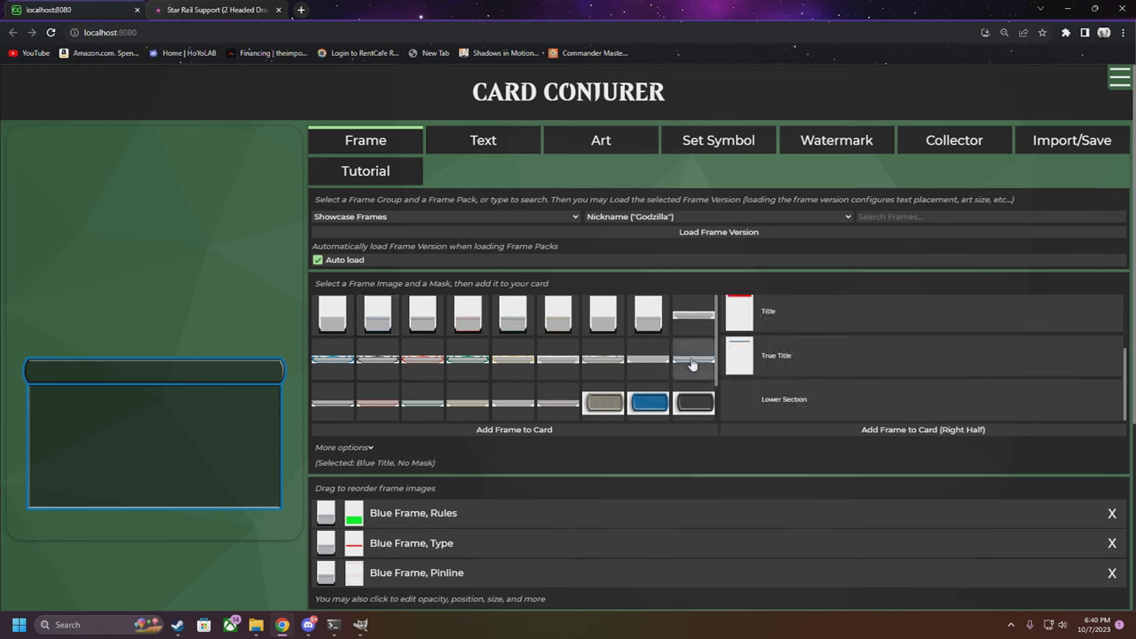
scroll(765, 380, up, 1)
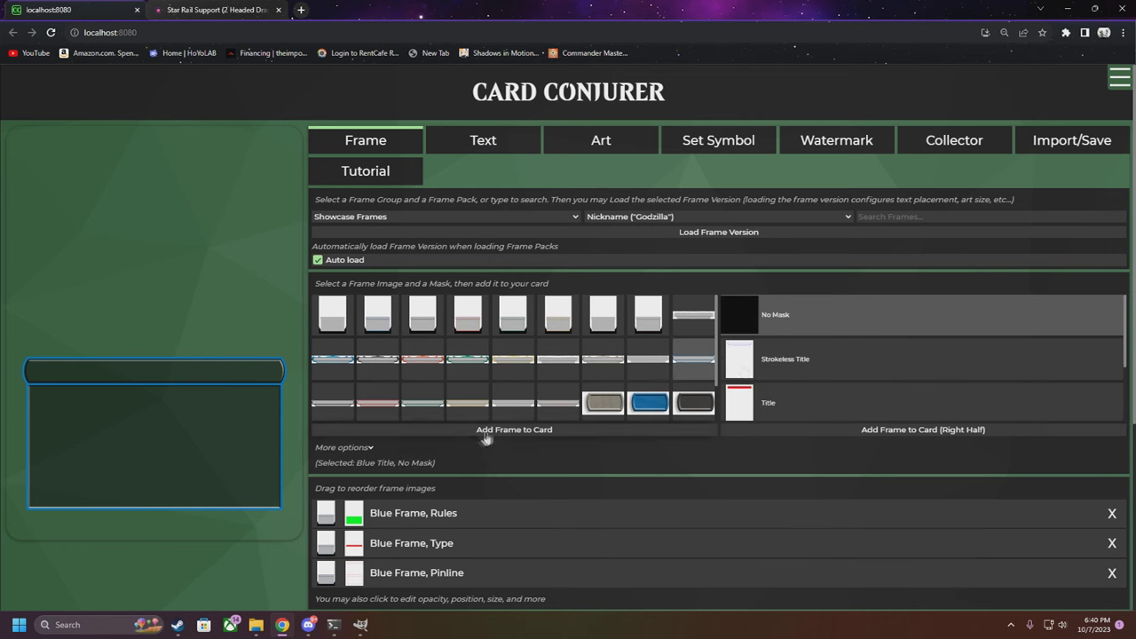
click(772, 360)
click(621, 432)
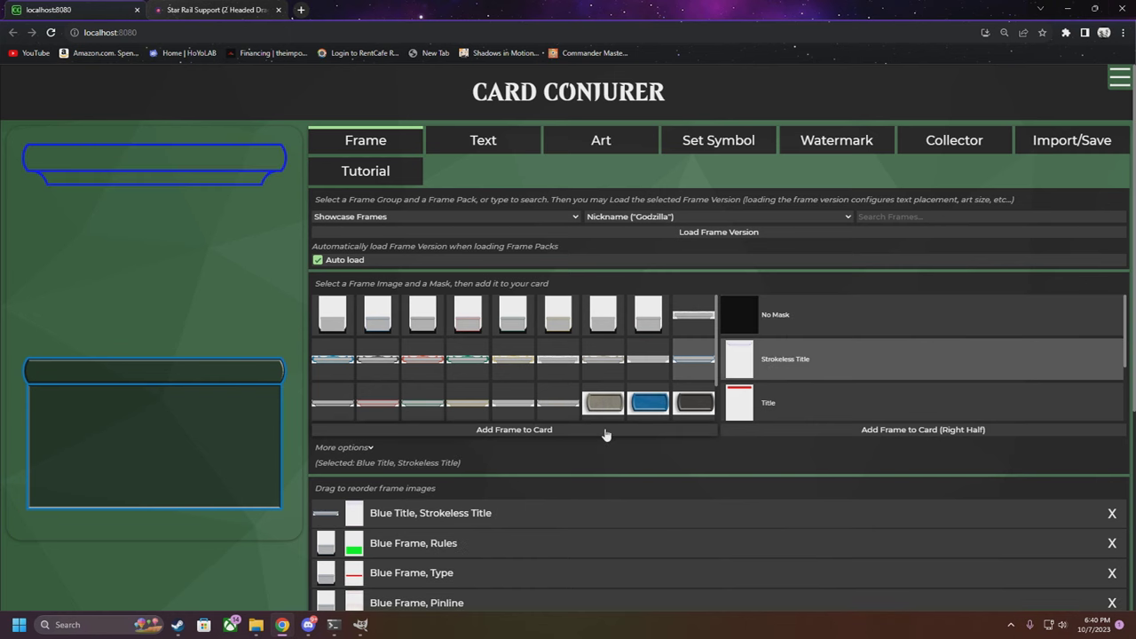
Add the Blue Title frame again with the Title mask, and once more with the True Title mask
click(774, 399)
click(611, 436)
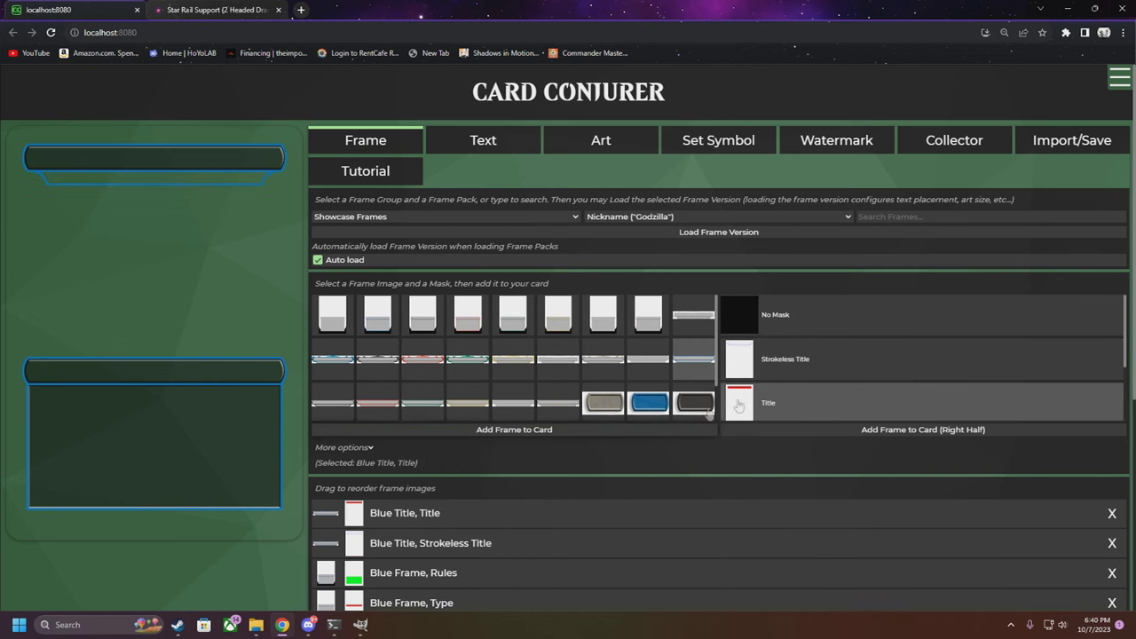
scroll(822, 388, down, 1)
click(822, 388)
click(616, 433)
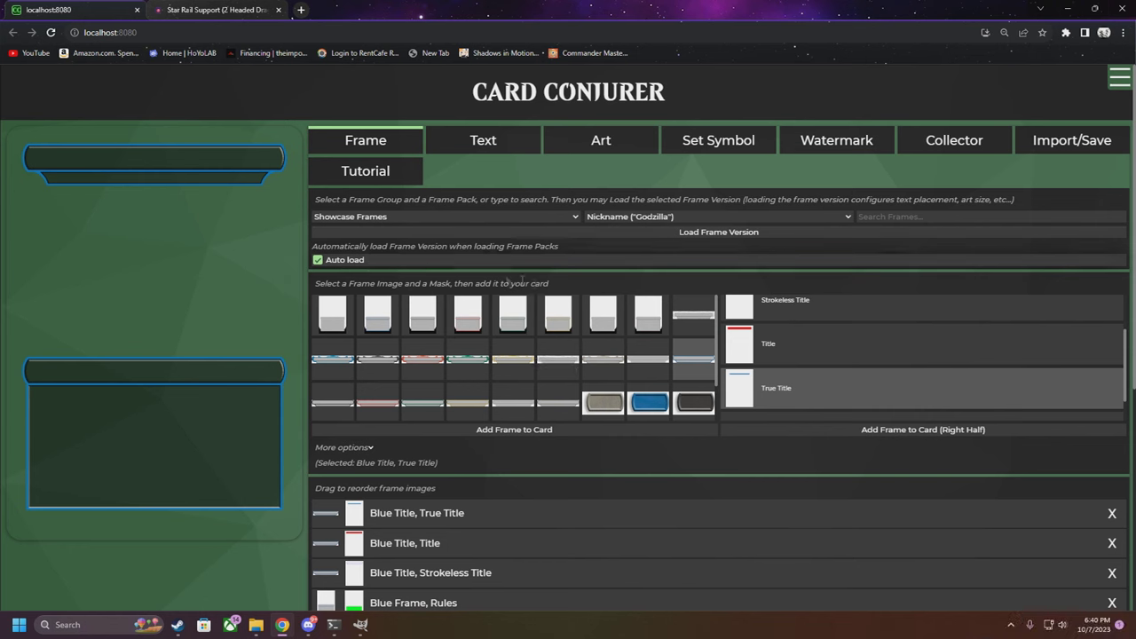
Turn off automatic loading of frame versions and choose the Eternal Night (MID) frame pack
scroll(650, 400, down, 1)
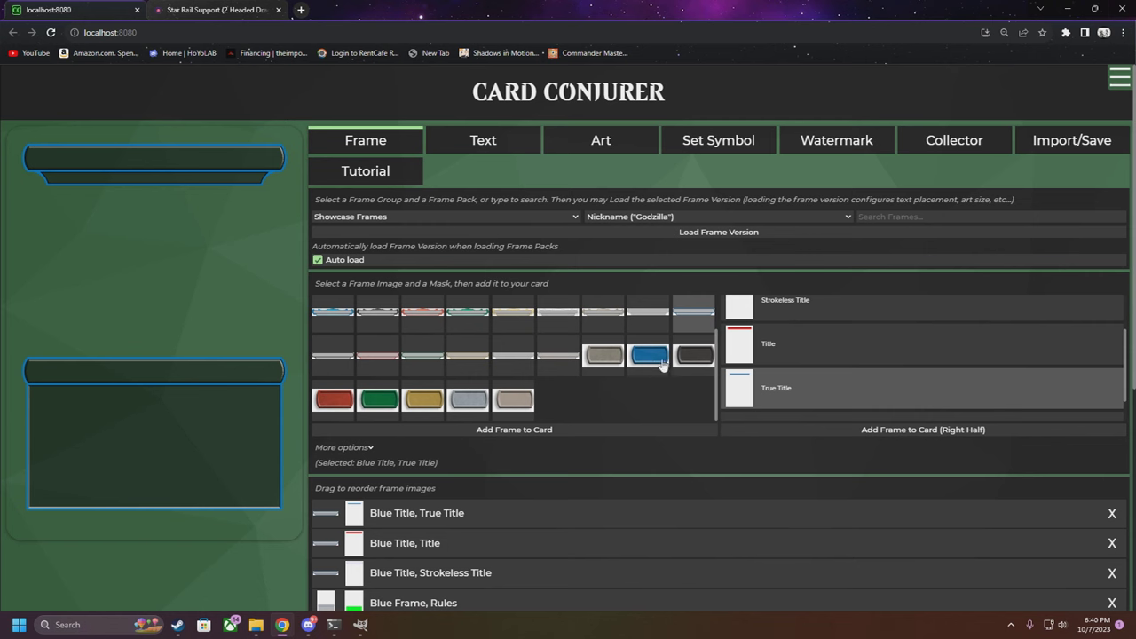
scroll(650, 372, up, 1)
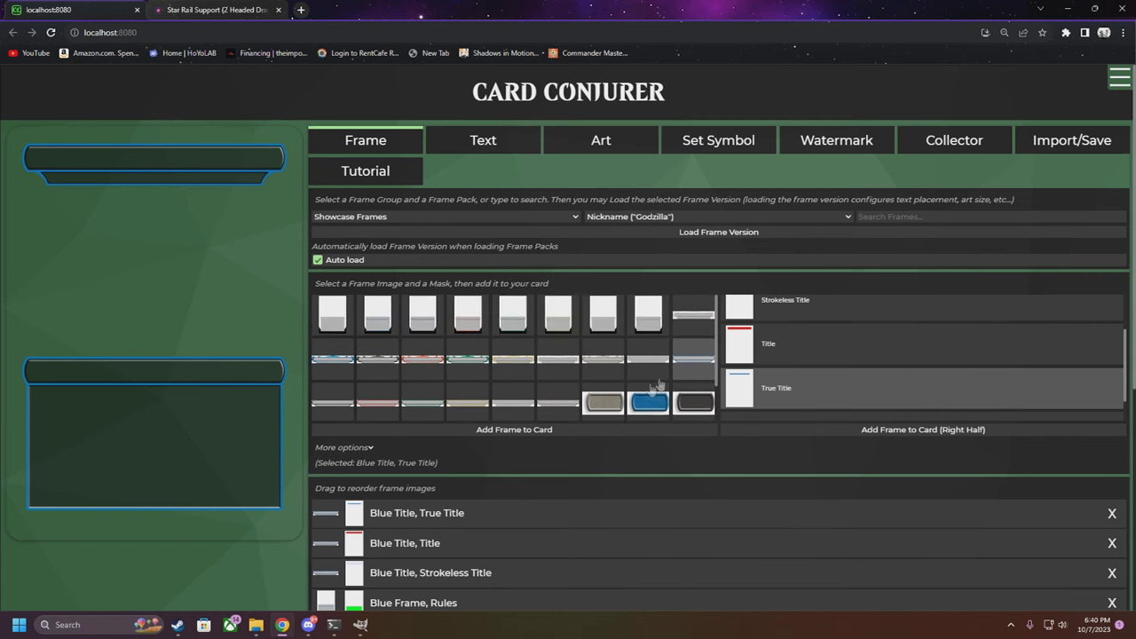
scroll(653, 389, down, 1)
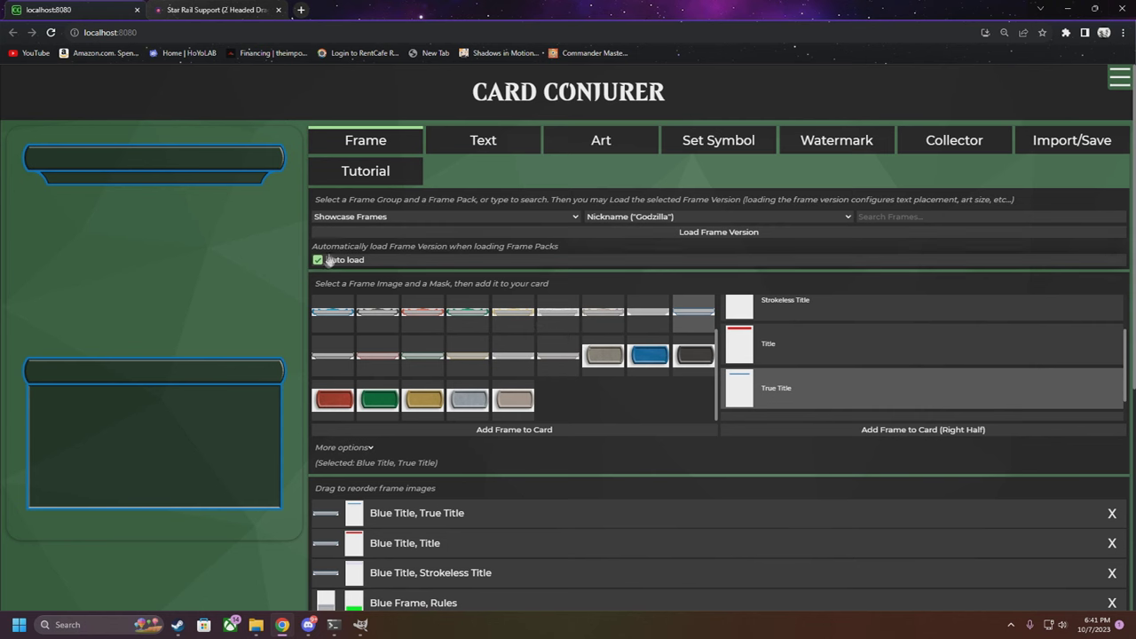
click(619, 221)
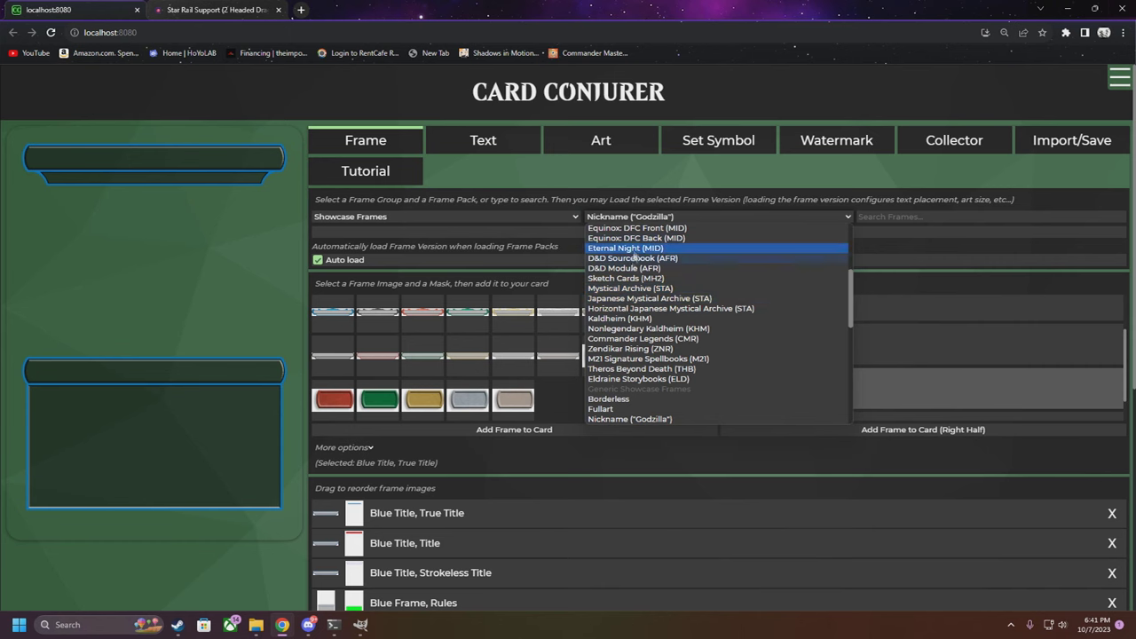
click(495, 170)
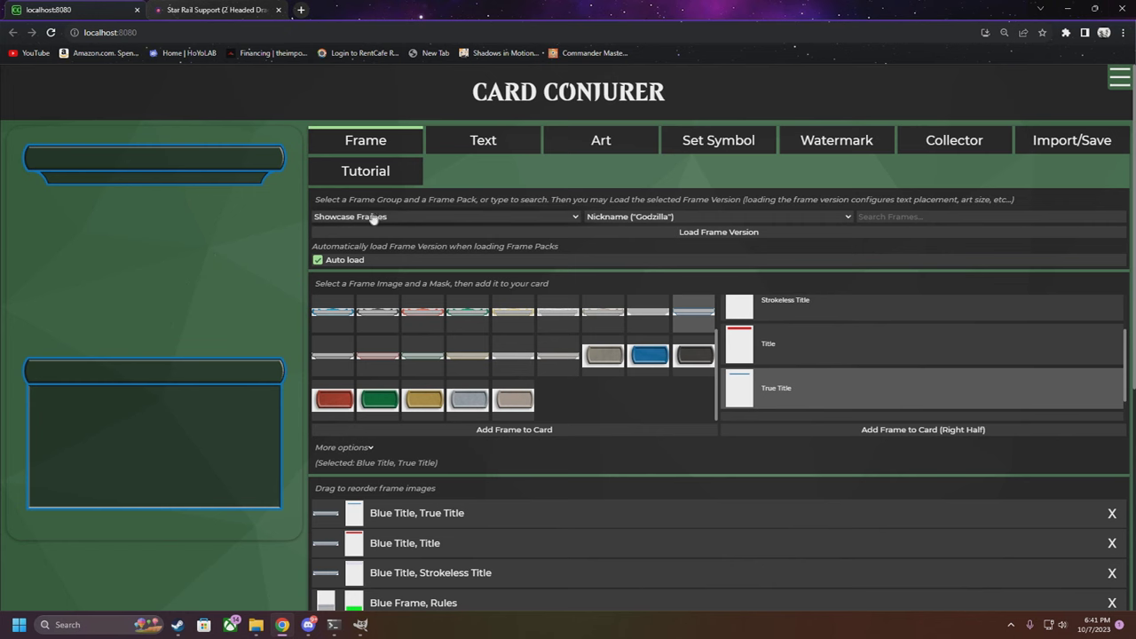
click(317, 261)
click(626, 217)
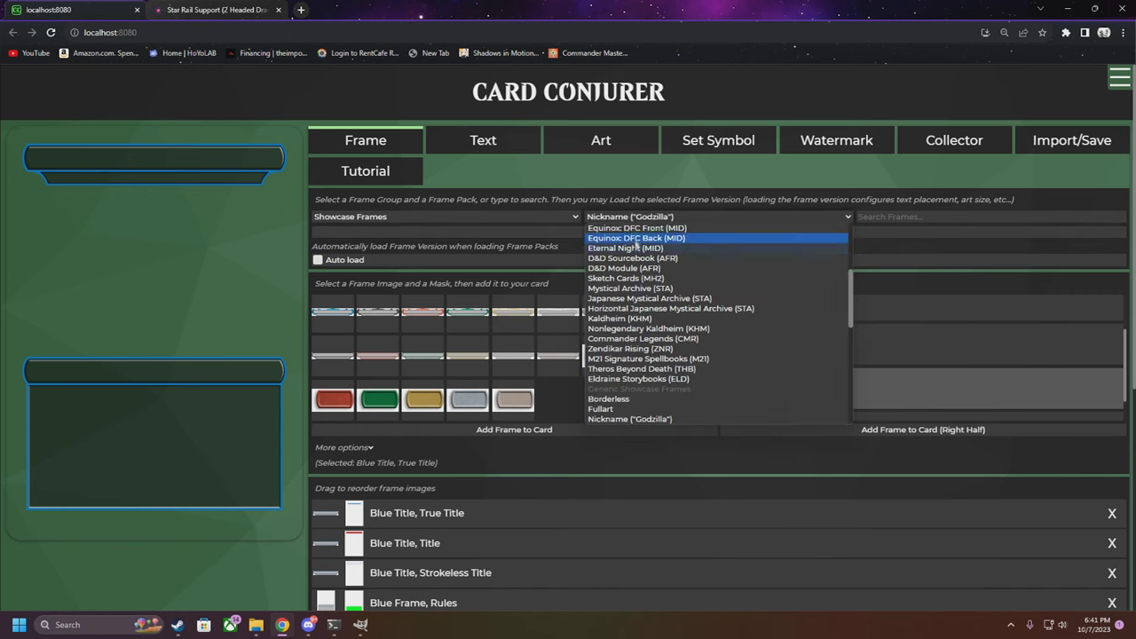
click(634, 251)
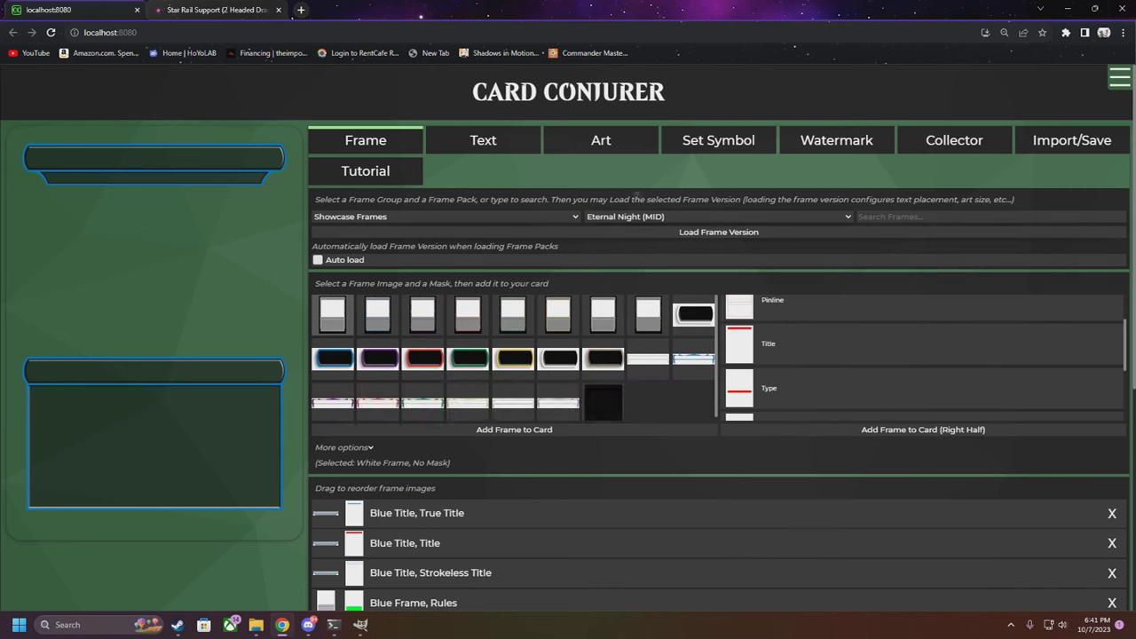
Add the Blue Power/Toughness frame from the Eternal Night pack to the card without a mask
click(624, 218)
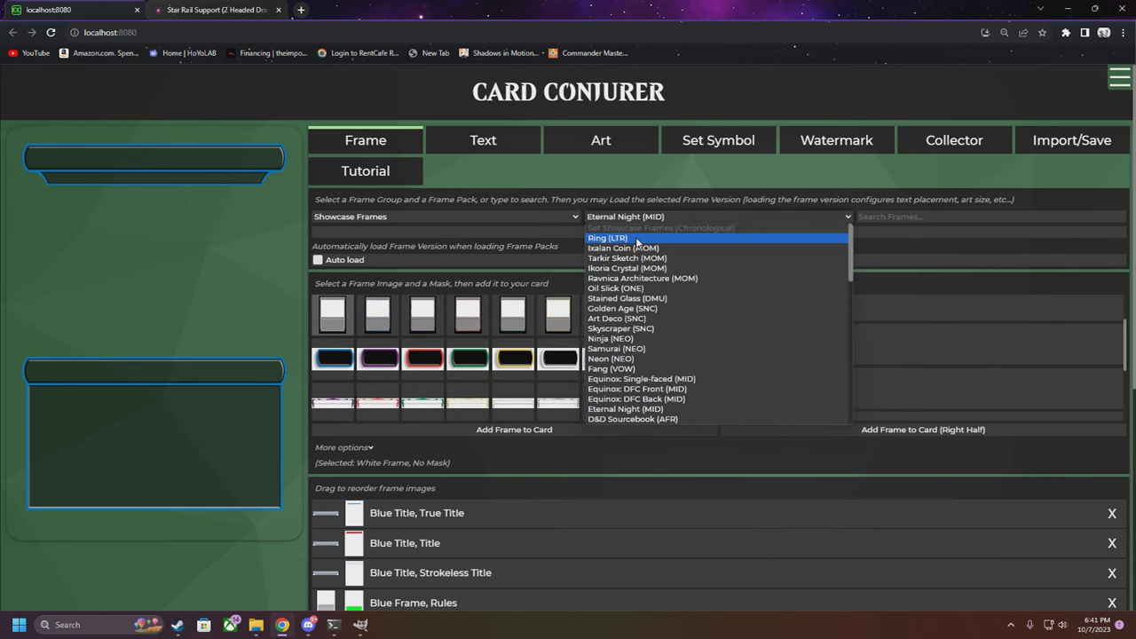
click(634, 182)
click(336, 359)
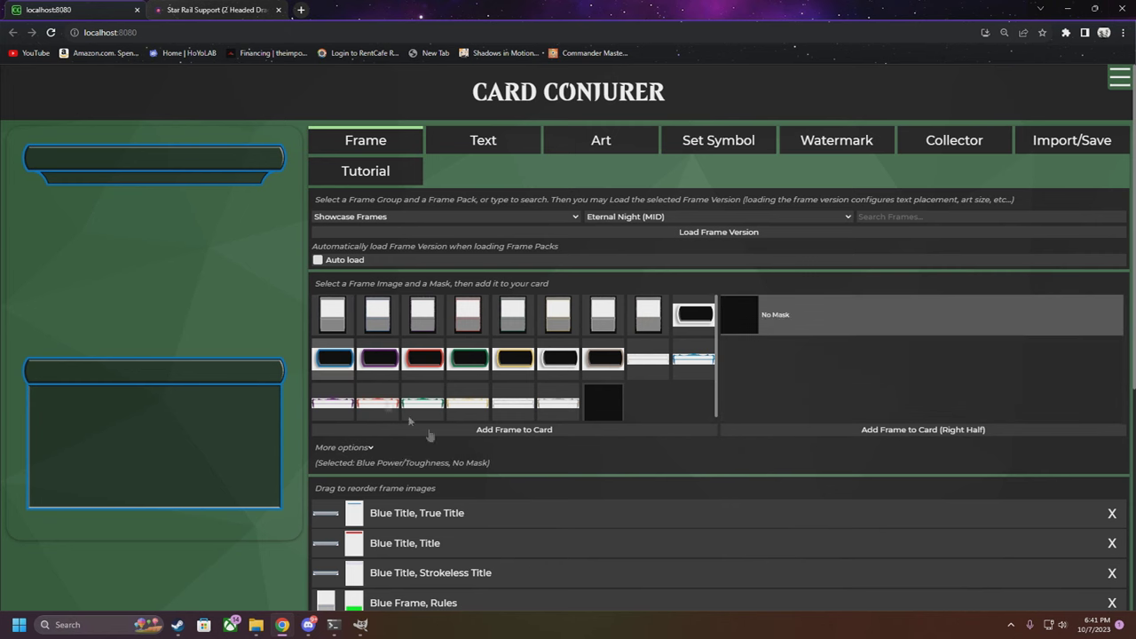
click(489, 430)
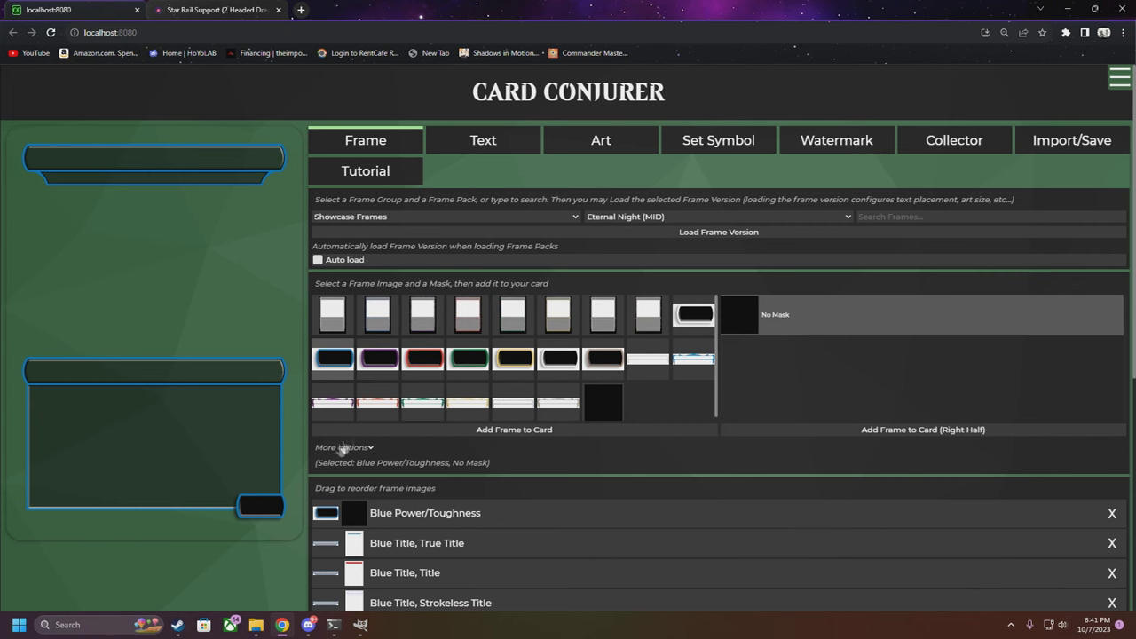
click(624, 217)
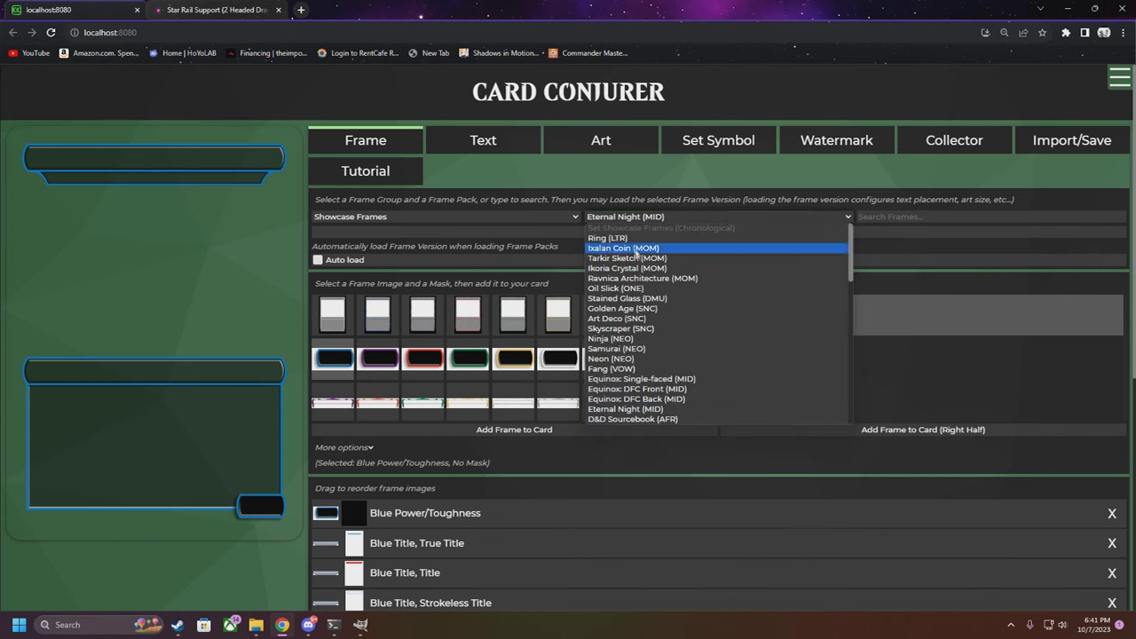
click(625, 254)
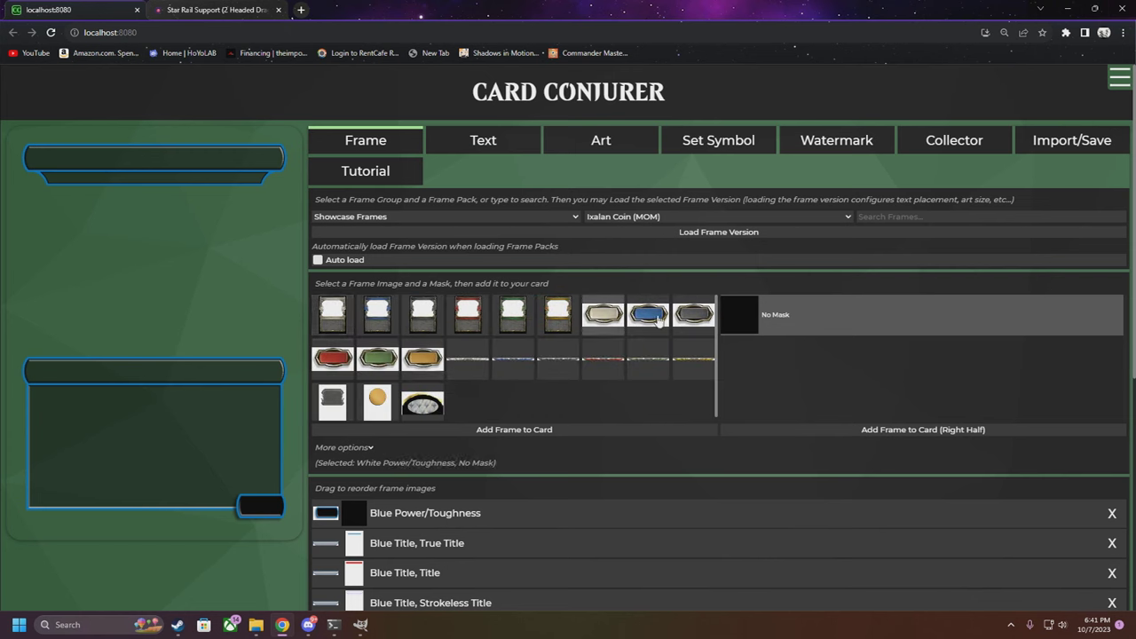
click(520, 364)
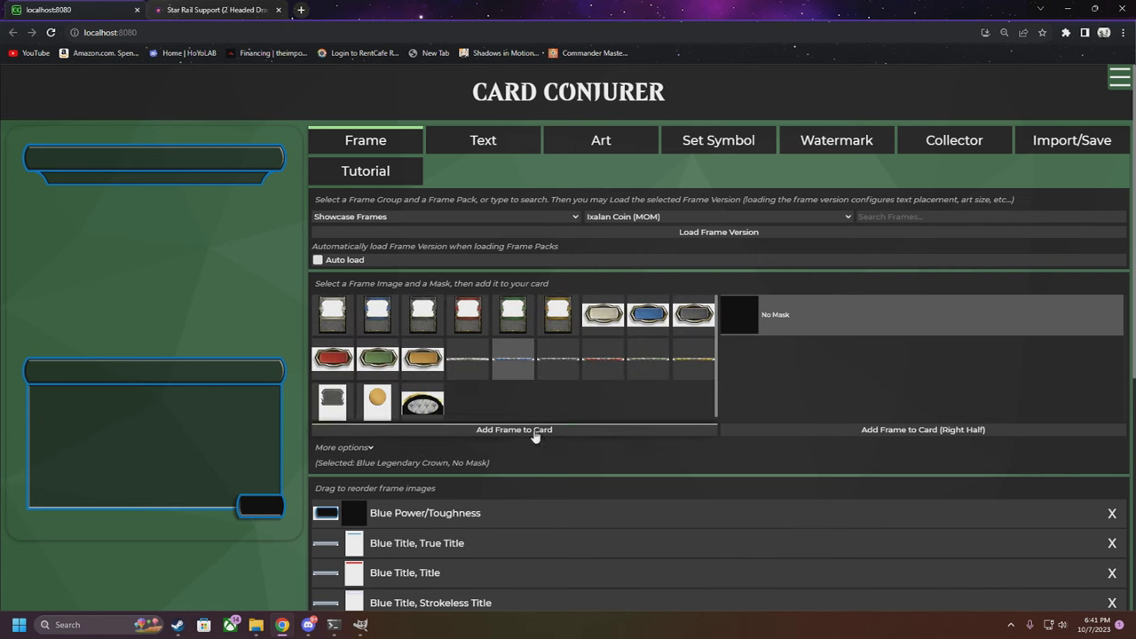
click(533, 430)
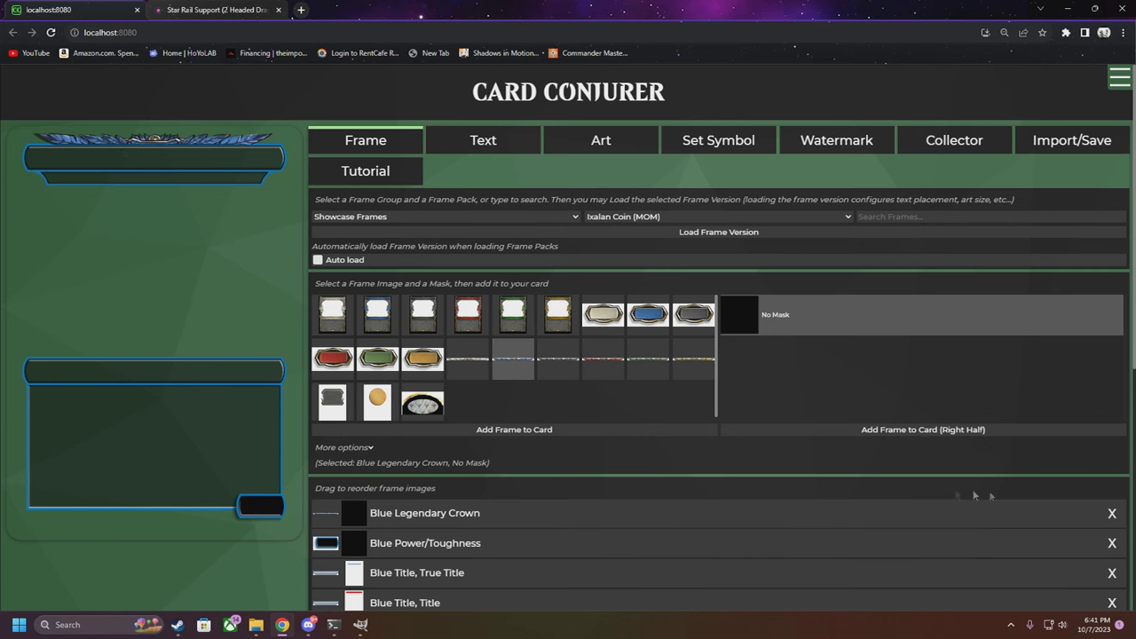
click(1111, 514)
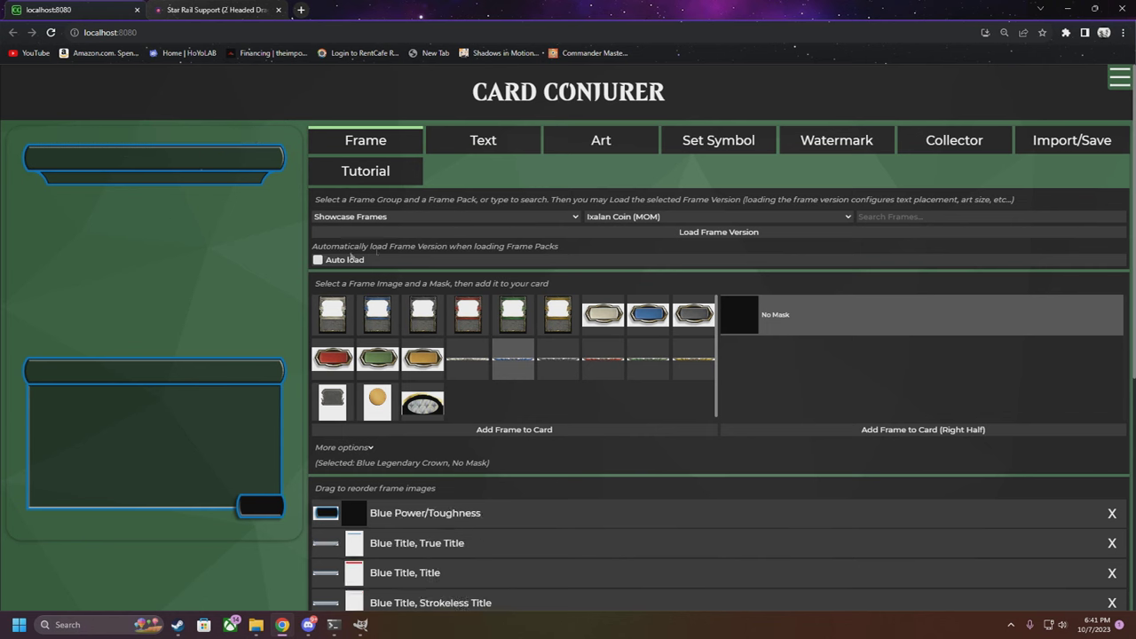
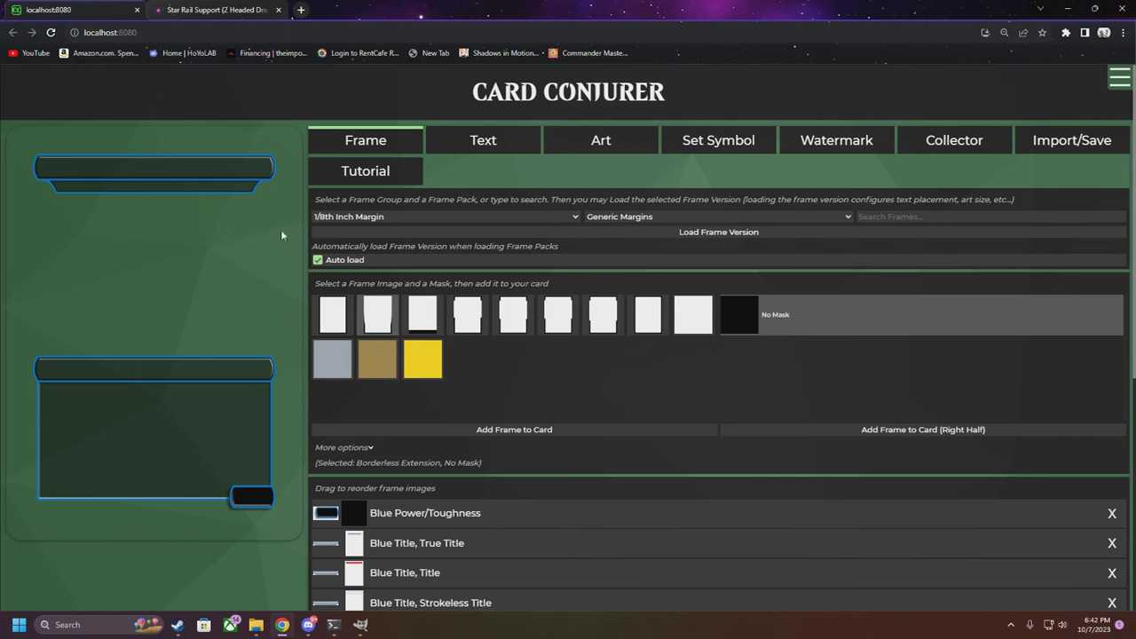
Import the real card Captain N'ghathrod (Legendary Creature — Horror Pirate) by searching for "captain N"
click(1071, 142)
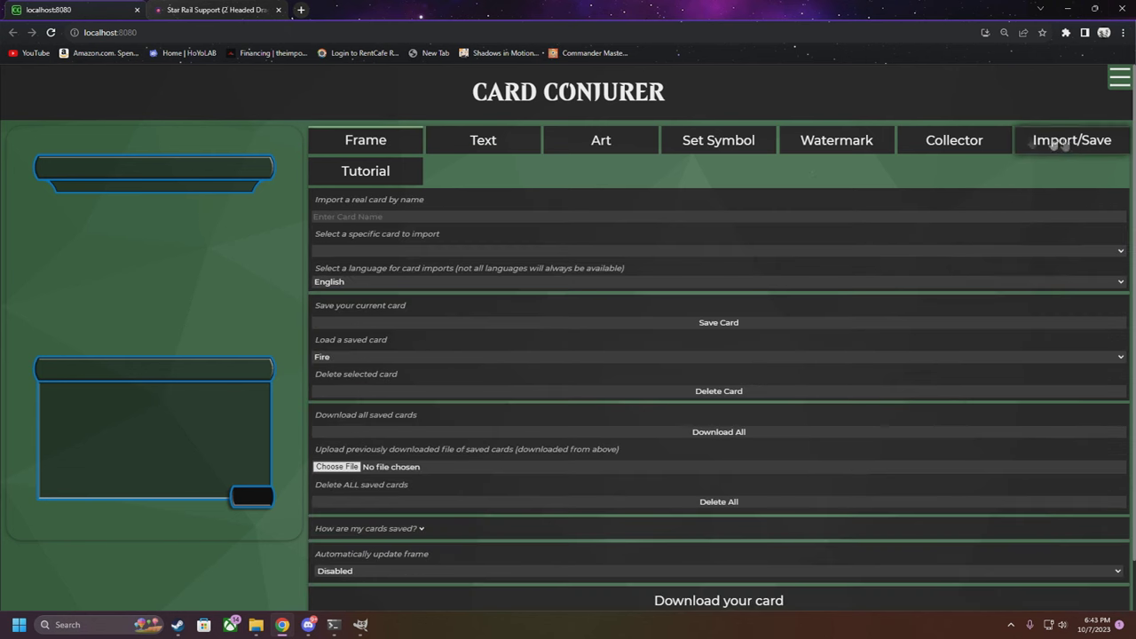
click(386, 218)
text(captain N)
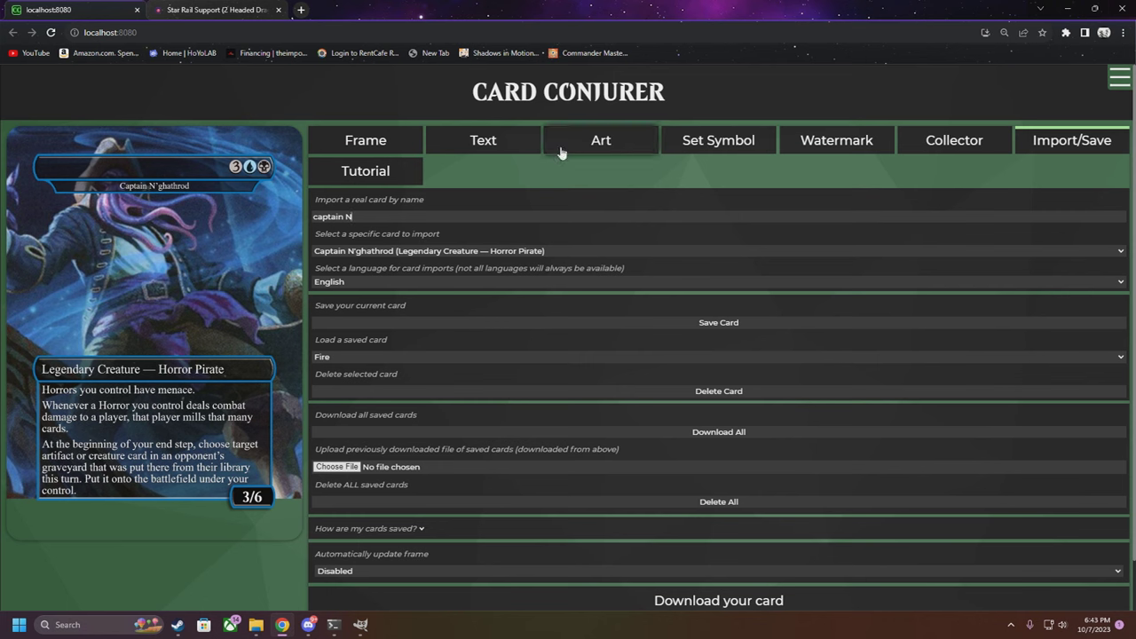
Replace the card art with the file 4hafqp5xkdqa1.jpg and reposition it to about X -68, Y -103 at scale 19.4
click(622, 142)
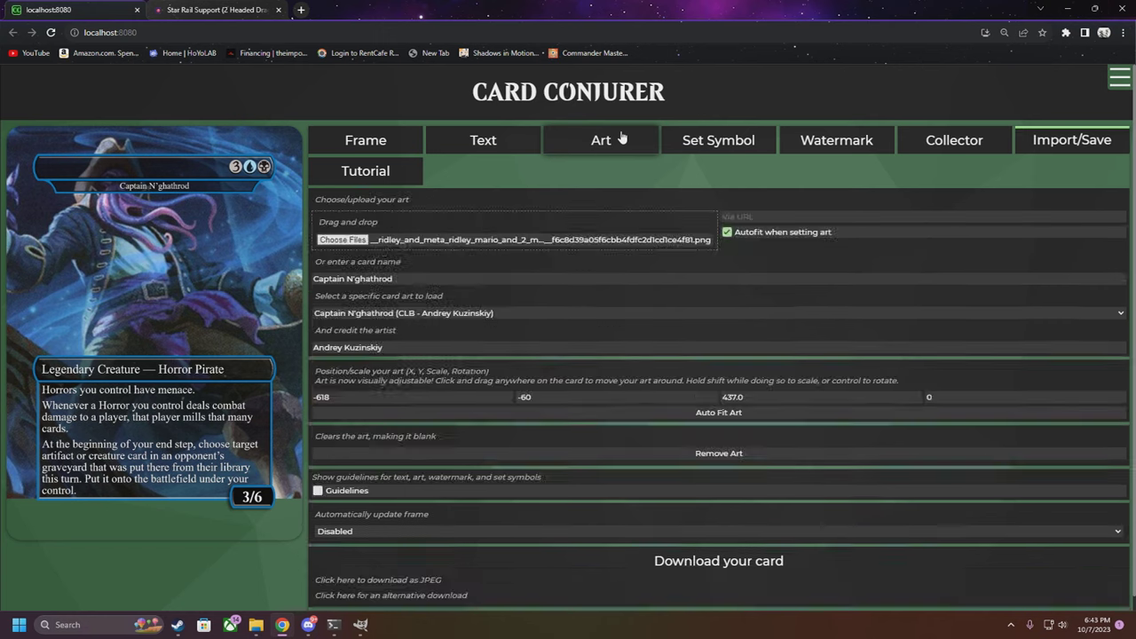
click(343, 240)
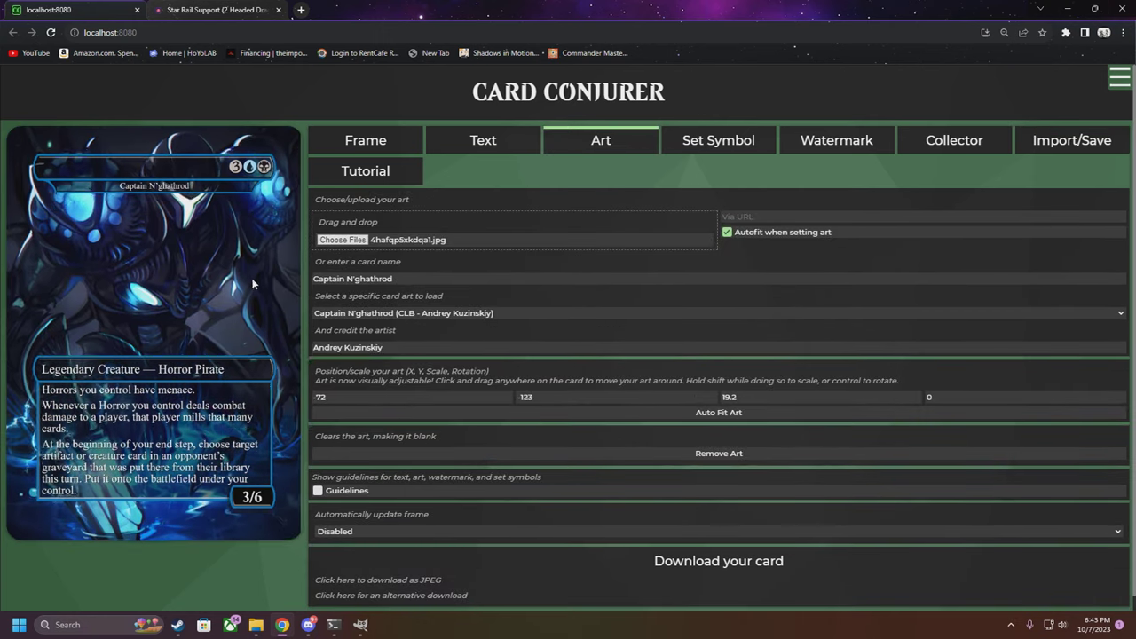
drag(252, 293, 211, 293)
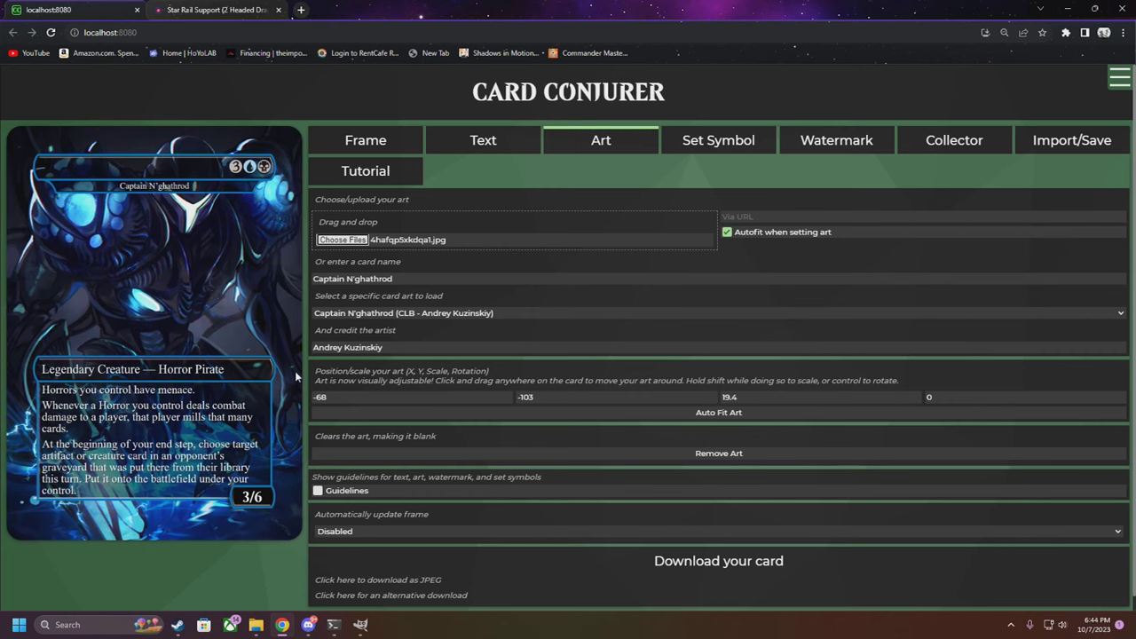
Enter "Dark Samus, Esteemed One" as the card's nickname
click(480, 143)
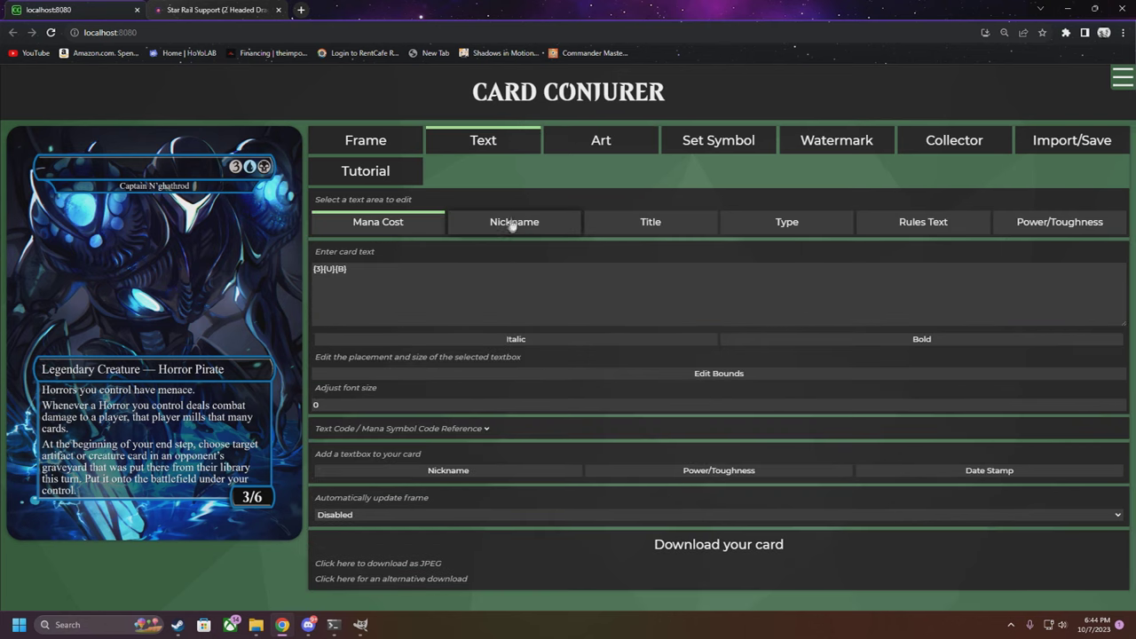
click(515, 223)
click(436, 324)
text(Dark Samus)
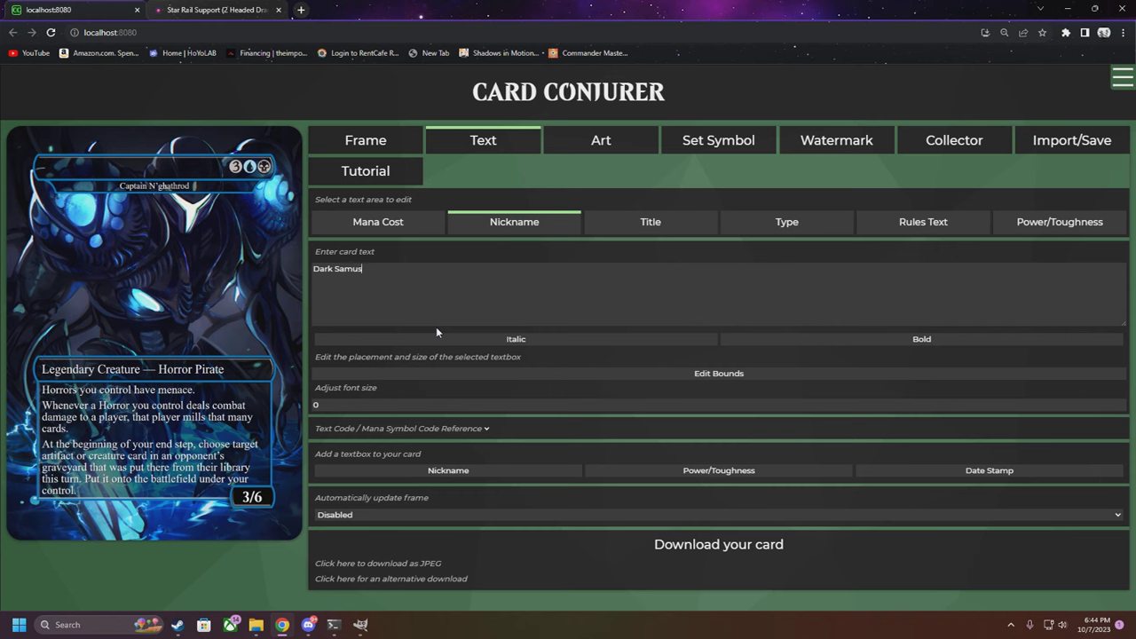
text(, Esteemed One)
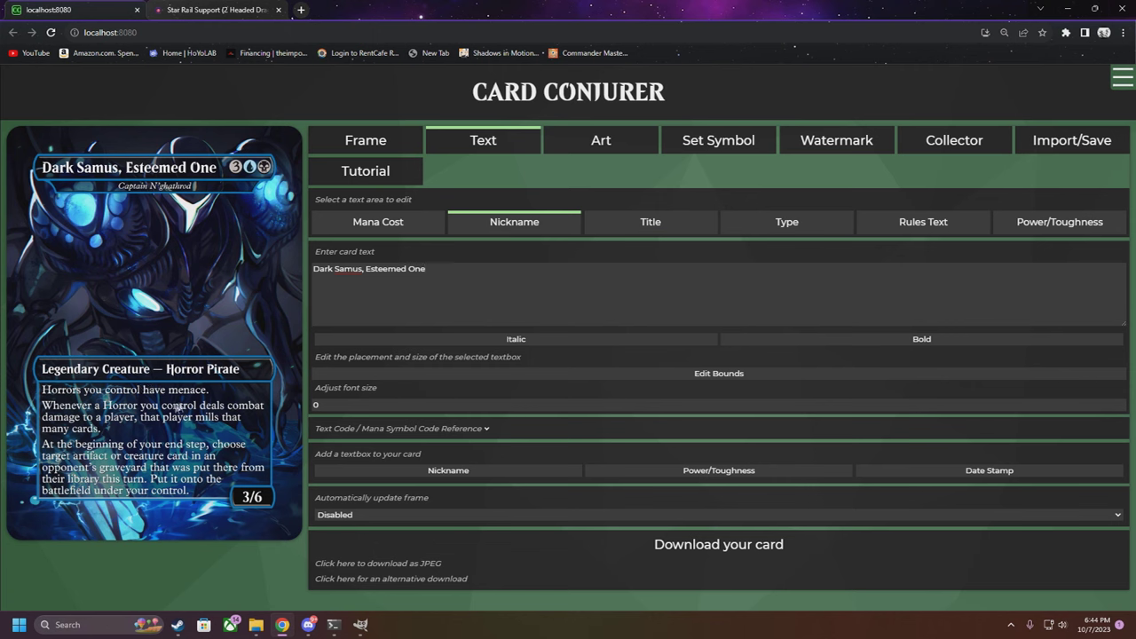
Set the opacity of the Blue Frame layer with the Type mask to 70
click(400, 142)
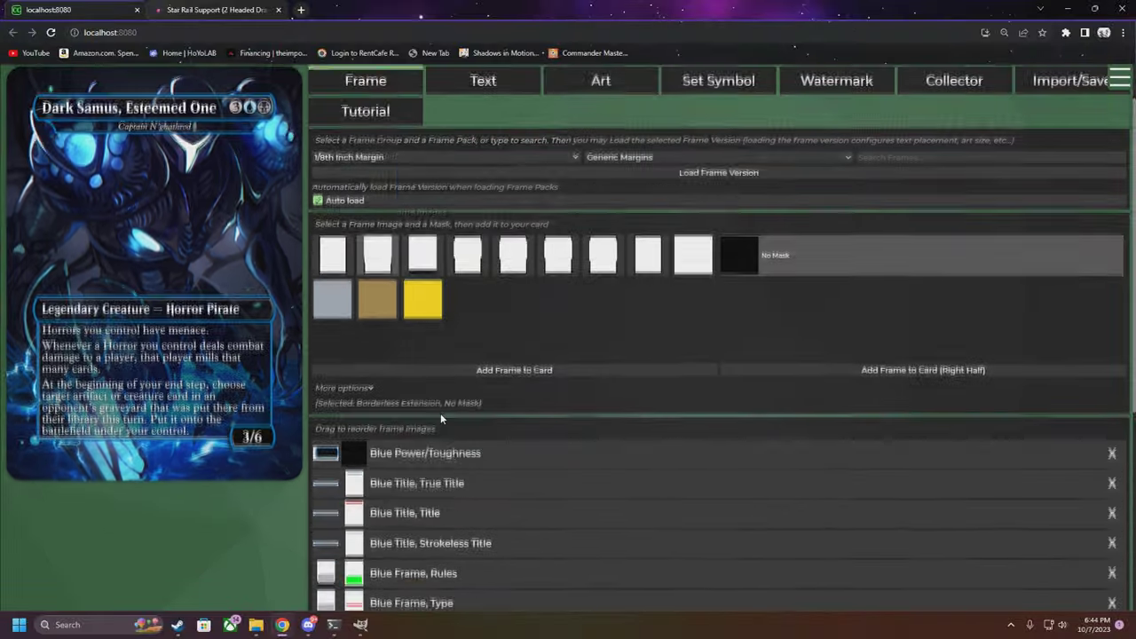
scroll(440, 413, down, 1)
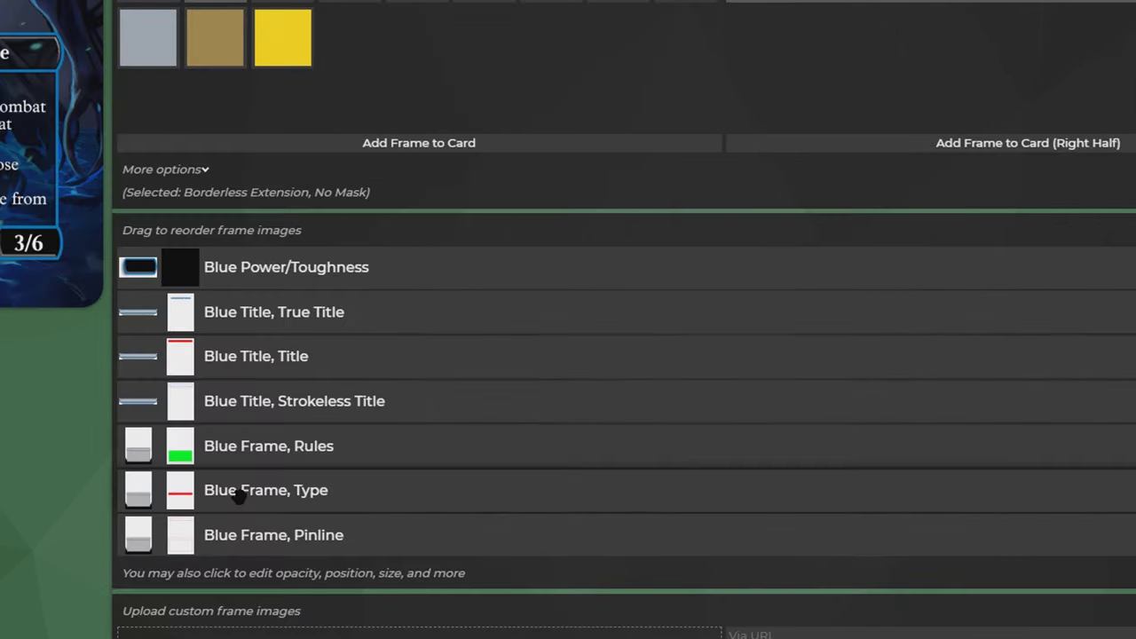
click(390, 486)
double_click(258, 253)
text(70)
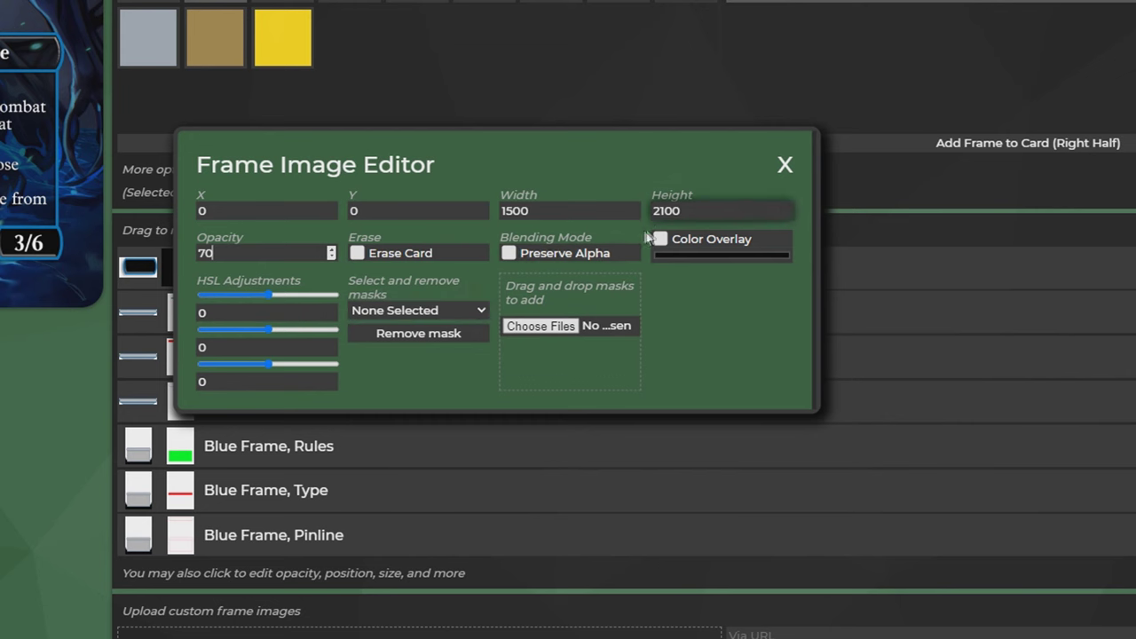
click(785, 167)
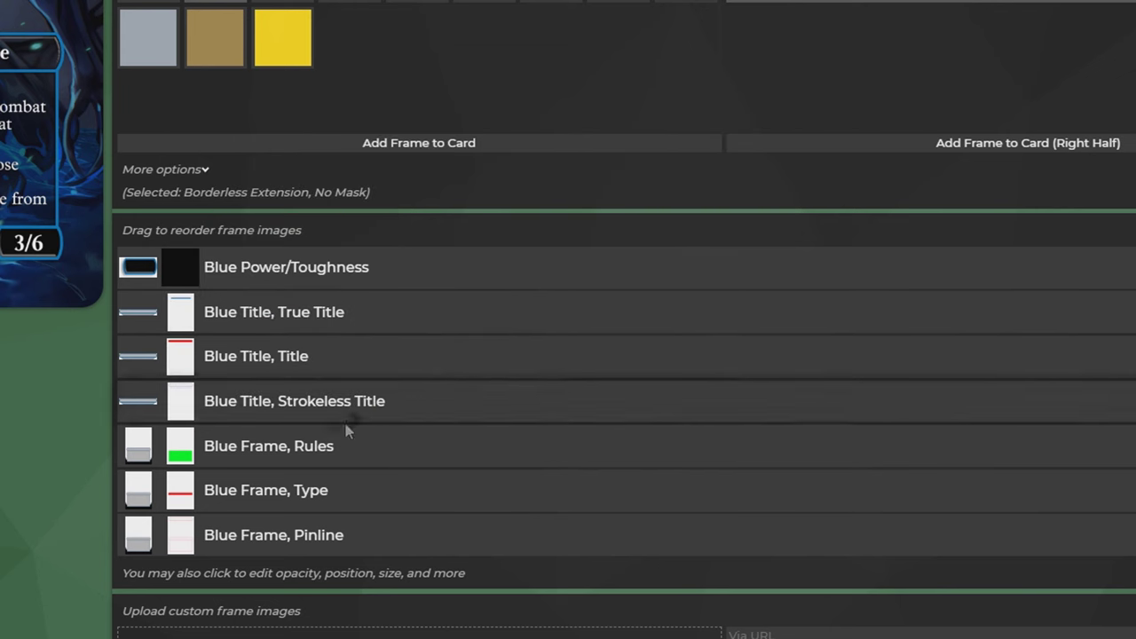
Set the opacity of the Blue Frame layer with the Rules mask to 70
click(261, 450)
drag(257, 253, 188, 256)
text(70)
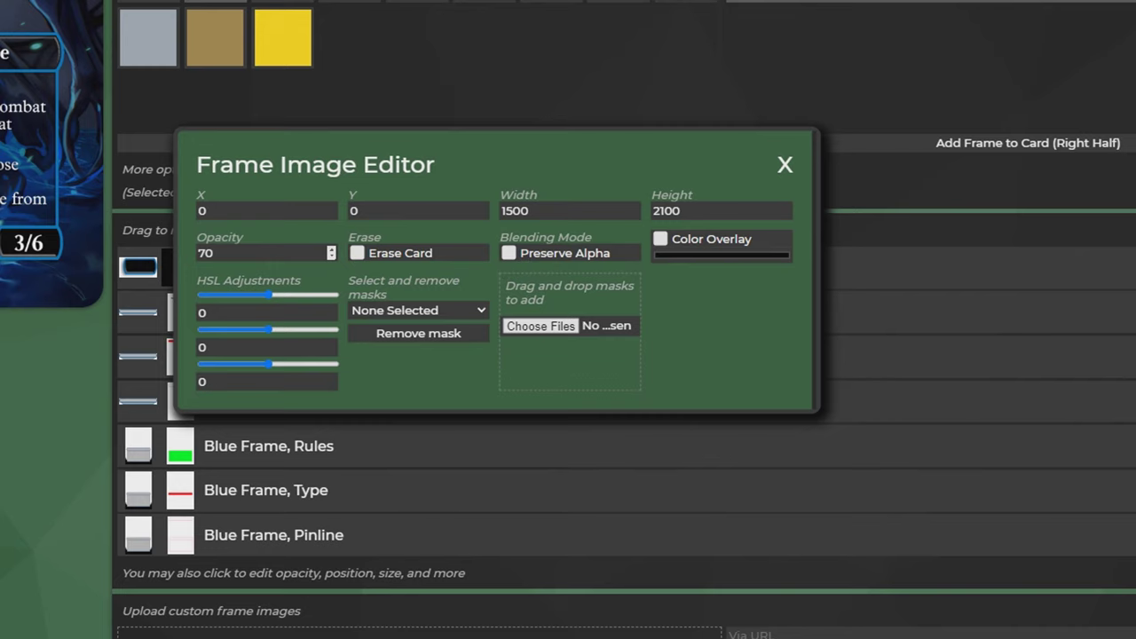
click(785, 165)
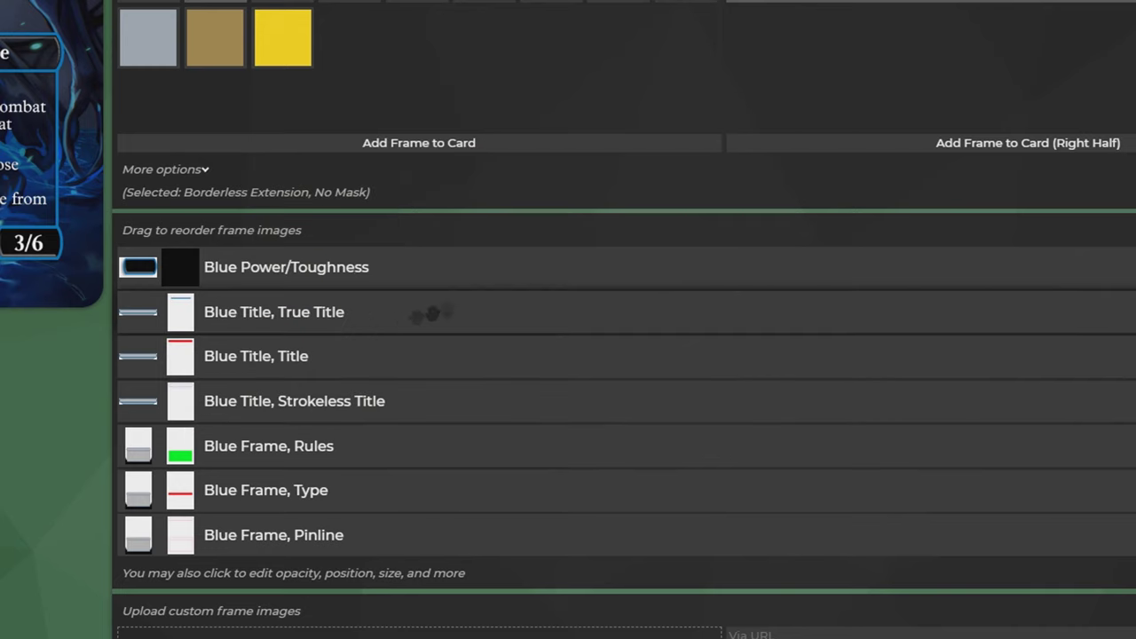
Set the opacity of the Blue Title layer with the Title mask to 70
click(255, 356)
drag(274, 388, 191, 396)
text(00)
double_click(408, 327)
text(7)
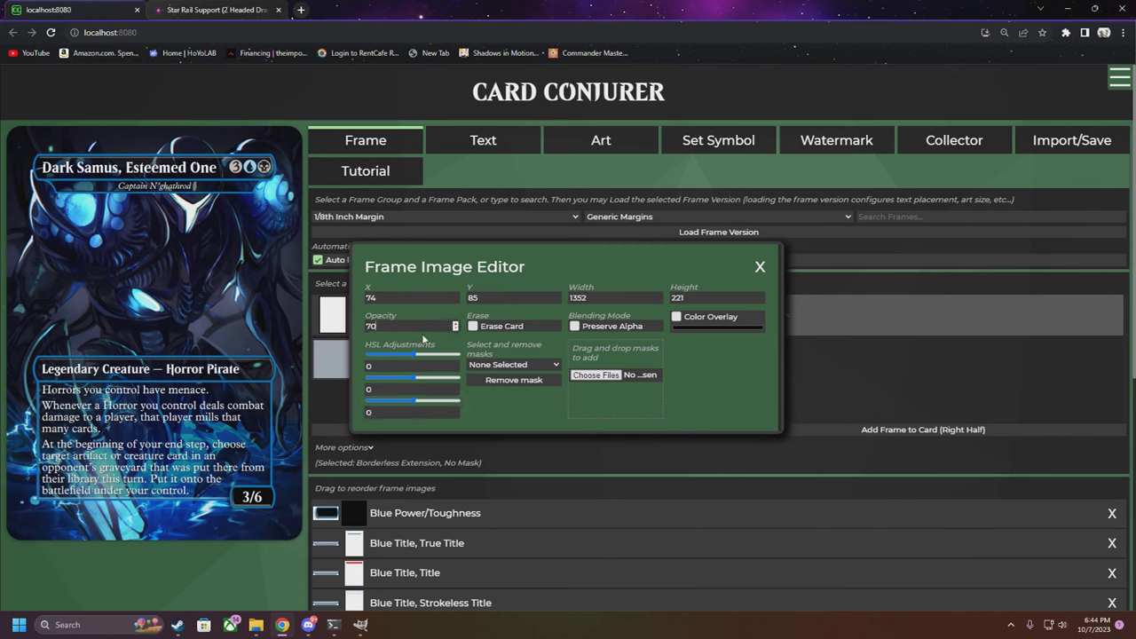
click(760, 266)
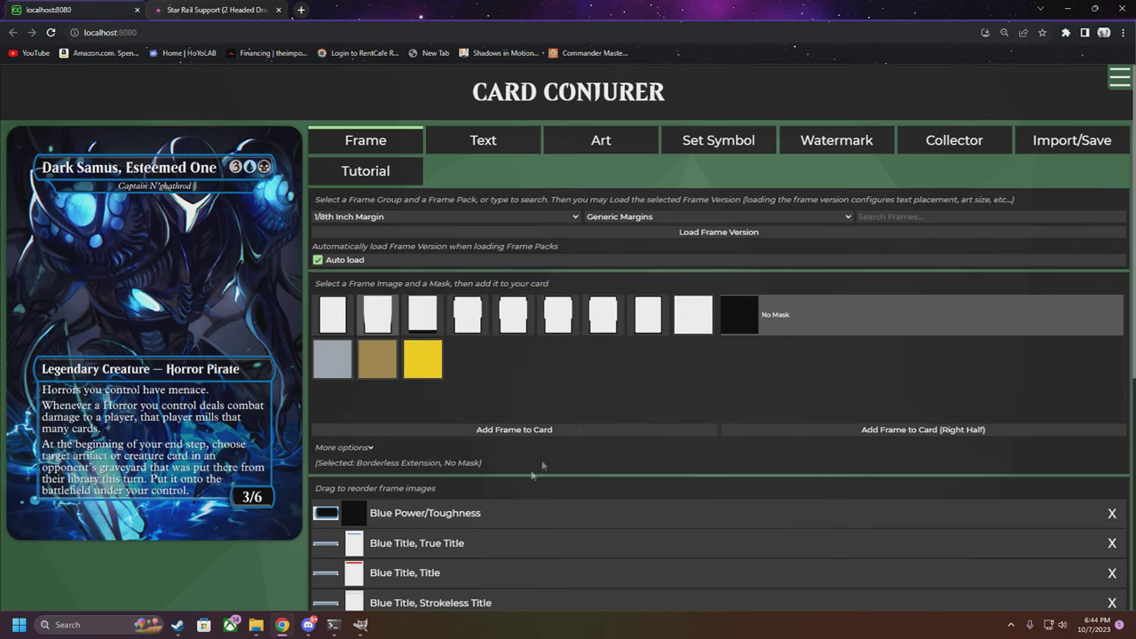
click(435, 515)
double_click(371, 325)
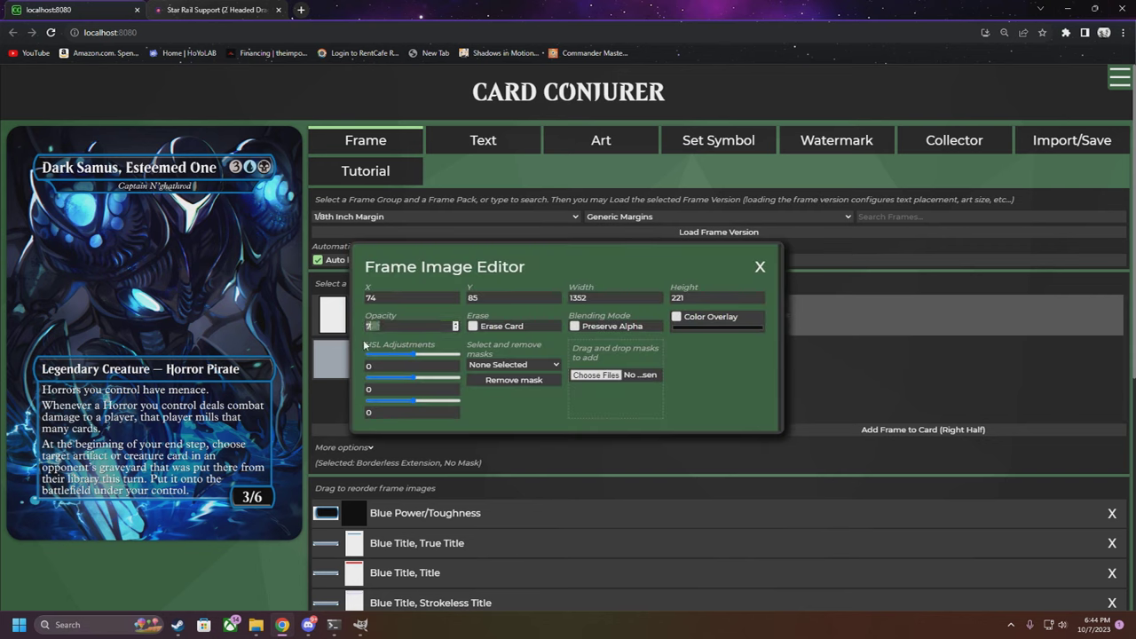
click(760, 266)
Try an opacity of 40 on the Blue Frame, Rules layer and return it to 70
scroll(384, 455, down, 2)
click(384, 456)
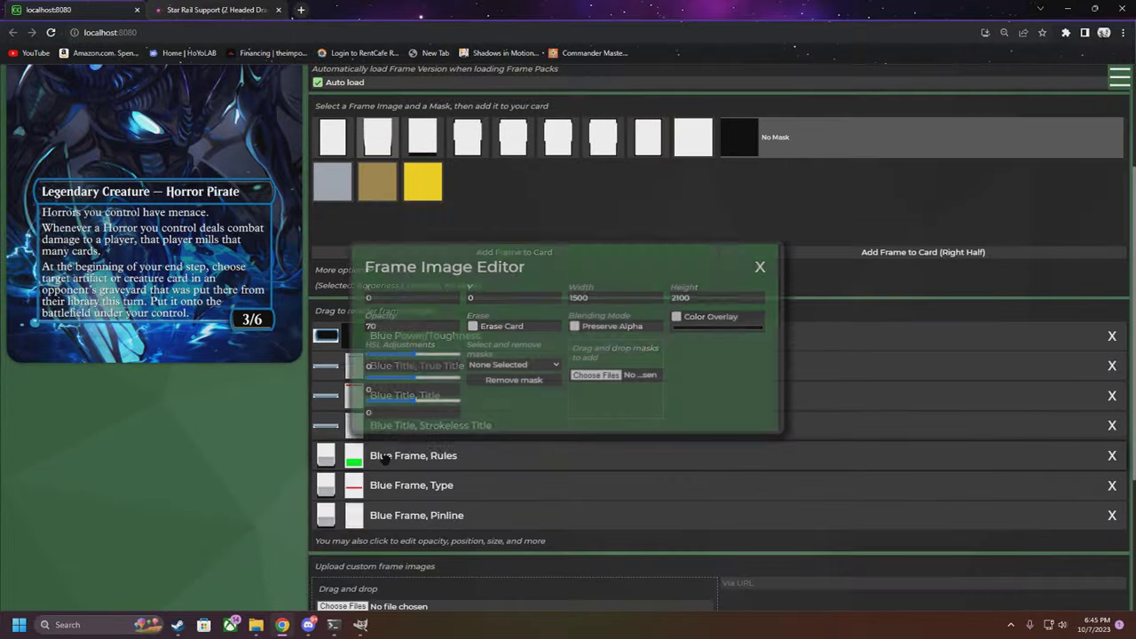
scroll(384, 456, up, 2)
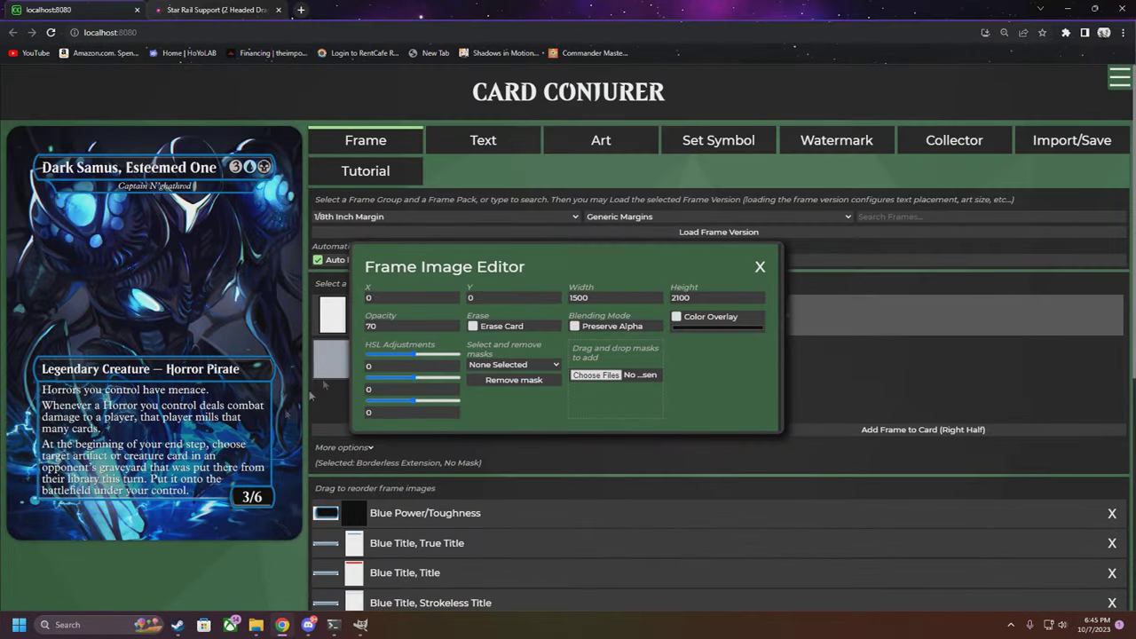
double_click(366, 326)
text(40)
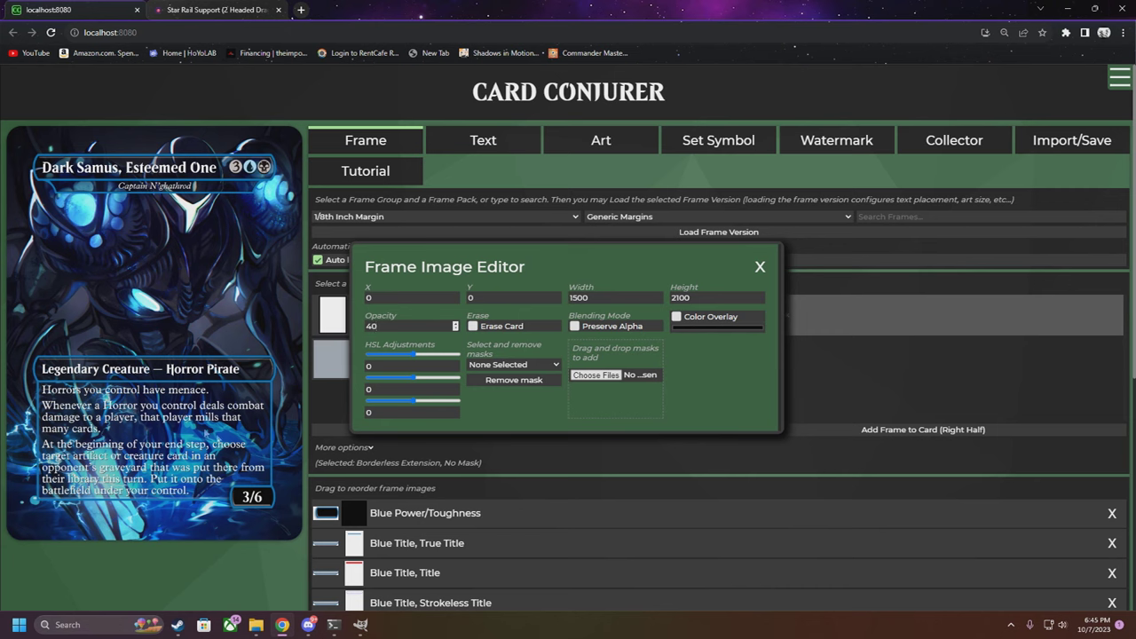
key(BackSpace)
key(BackSpace)
text(7)
click(760, 267)
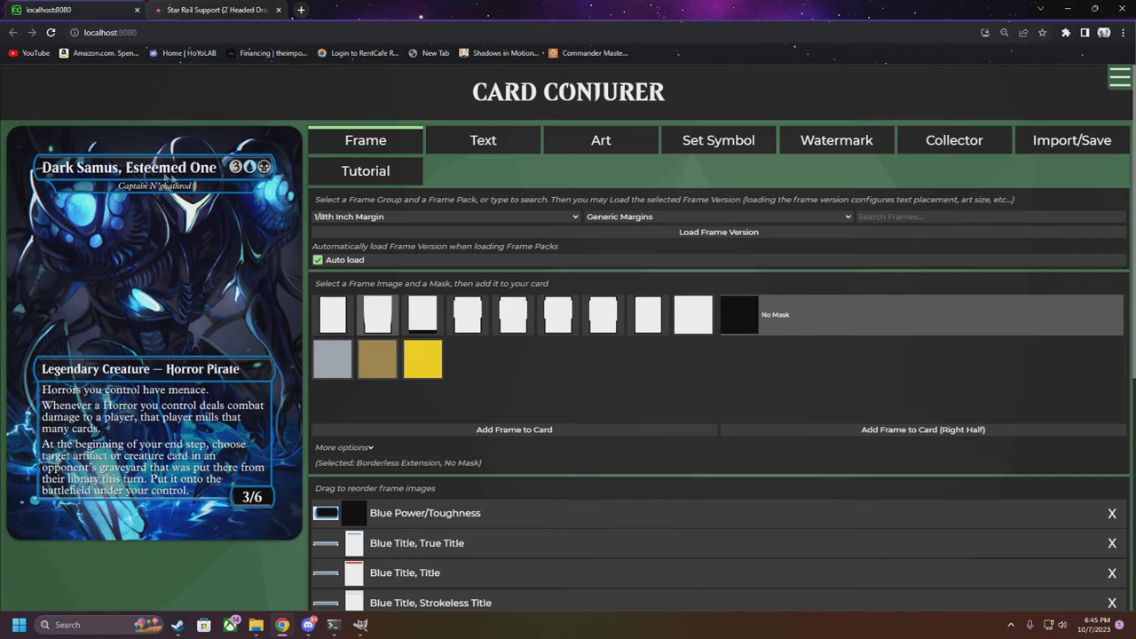
Shift the hue of the Blue Frame layer with the Pinline mask to 40
scroll(162, 191, down, 1)
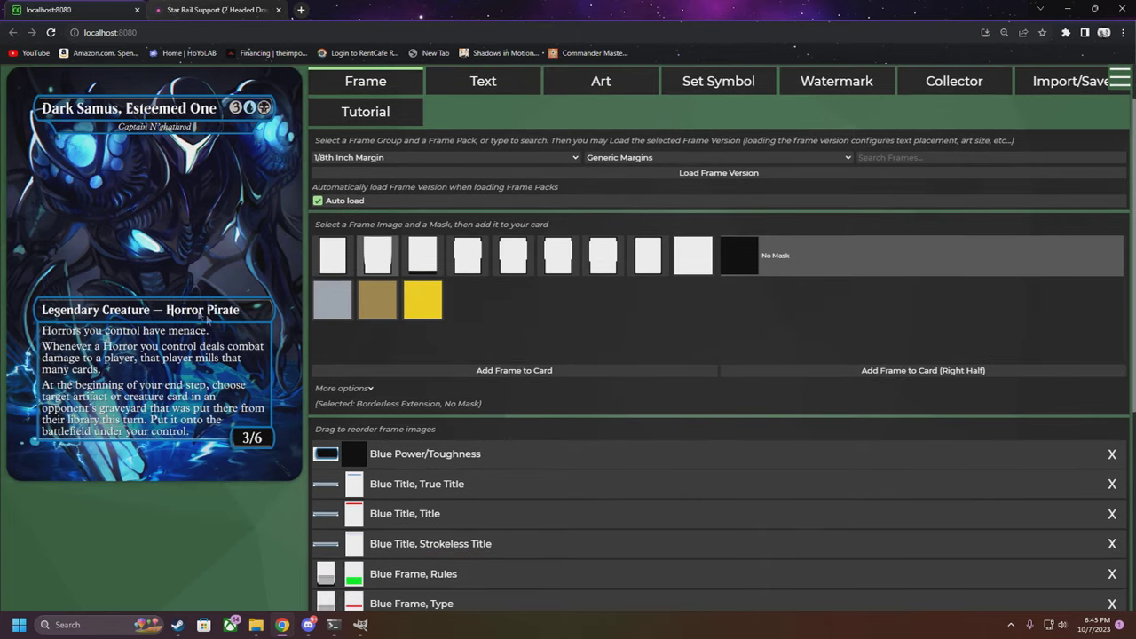
scroll(394, 406, down, 2)
click(403, 518)
scroll(435, 407, up, 2)
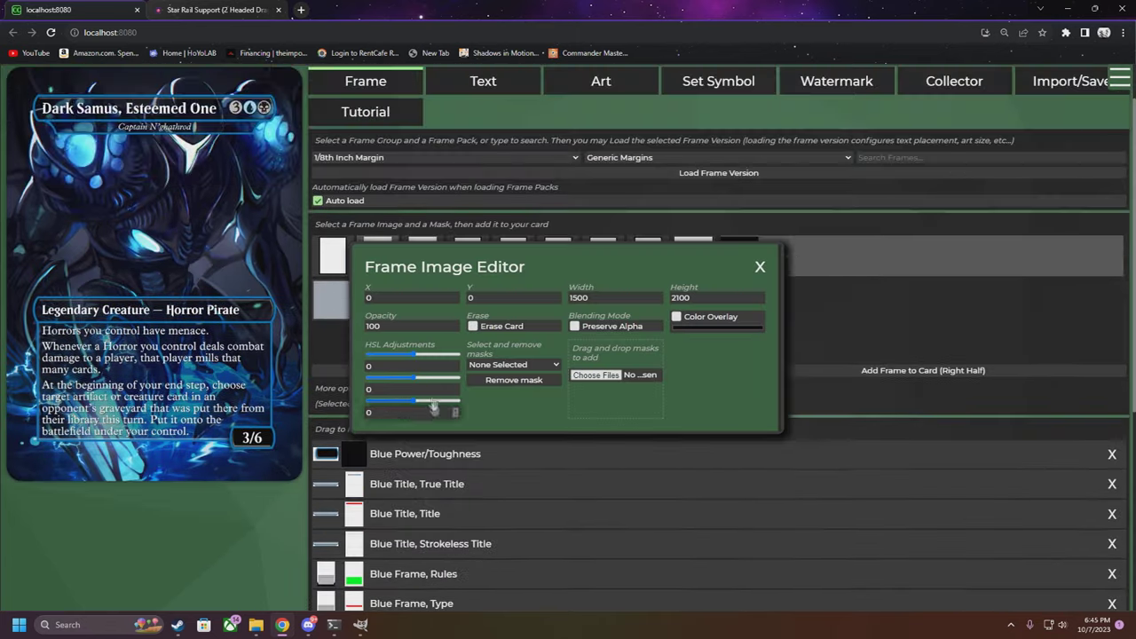
mouse_move(414, 360)
mouse_down()
mouse_move(377, 361)
mouse_move(423, 358)
mouse_up()
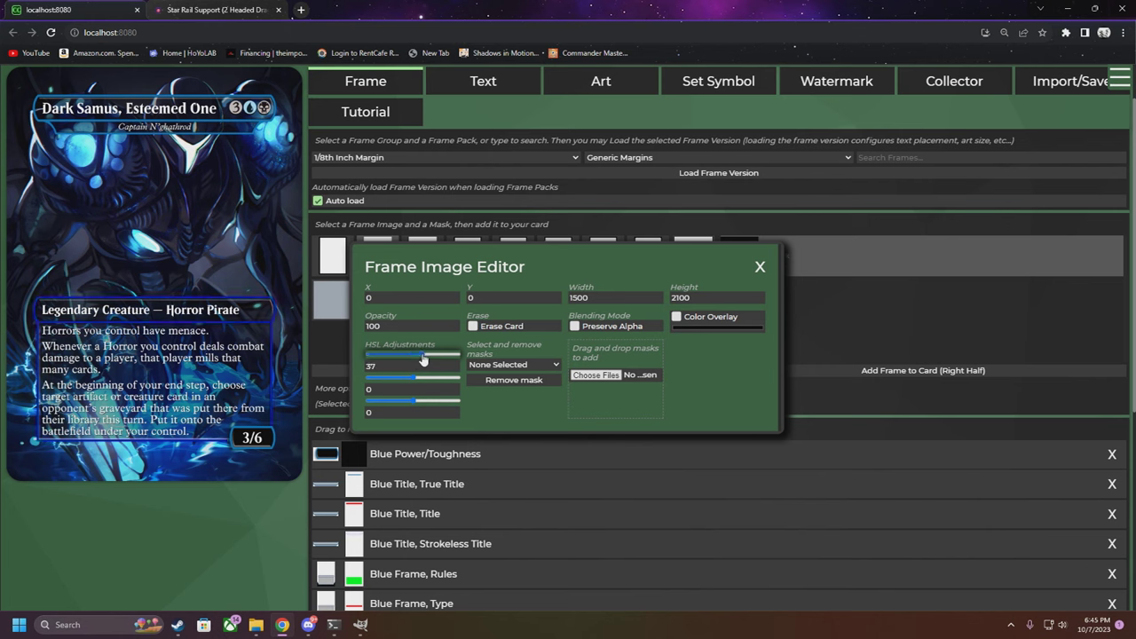
click(455, 364)
click(456, 364)
click(455, 364)
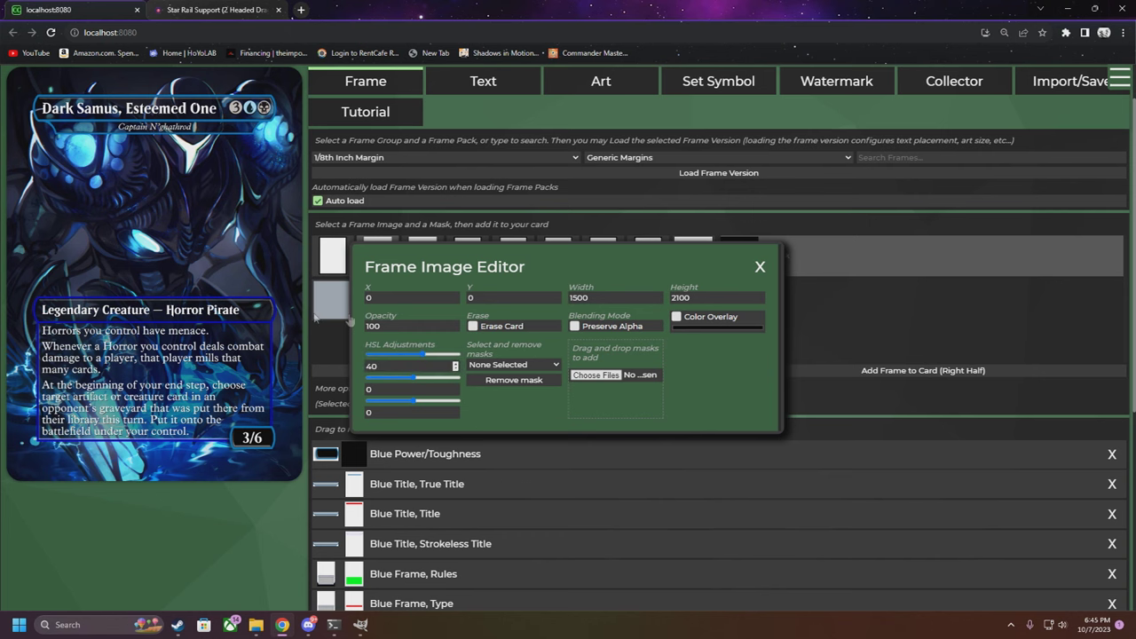
click(761, 267)
Set the hue adjustment of the Blue Title layer that outlines the title bar to 40
scroll(561, 431, down, 2)
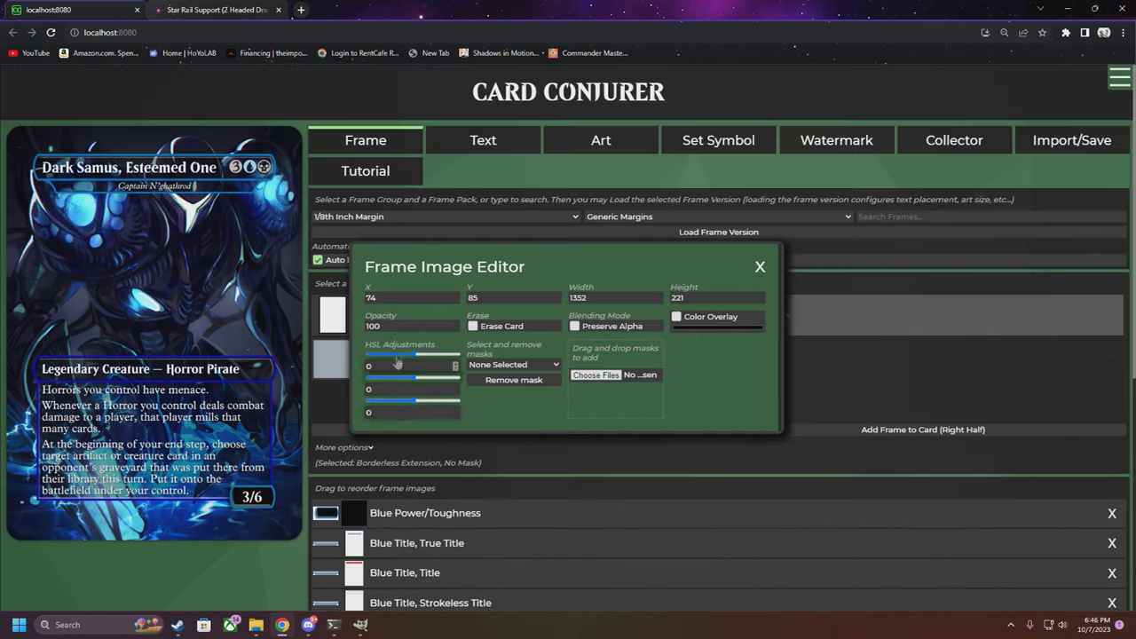
click(398, 364)
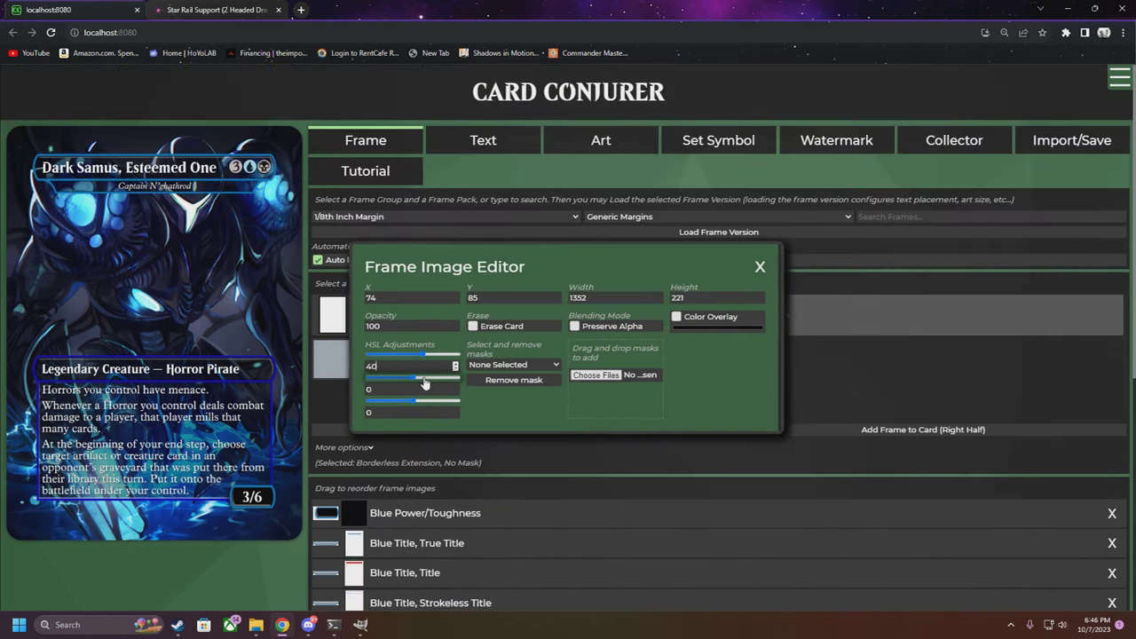
text(40)
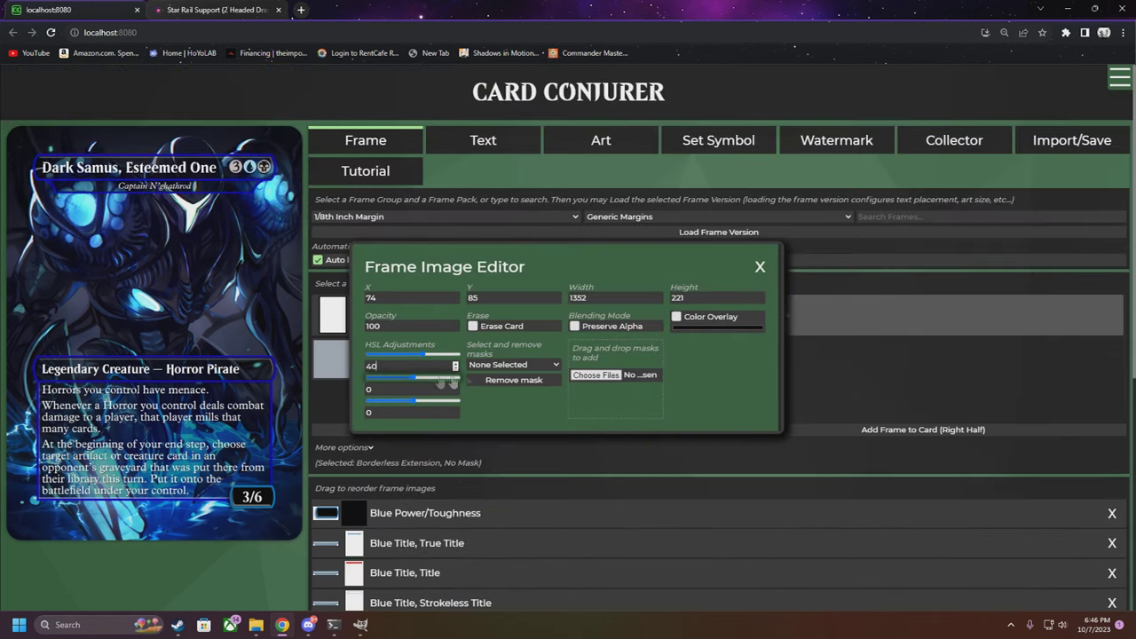
click(760, 266)
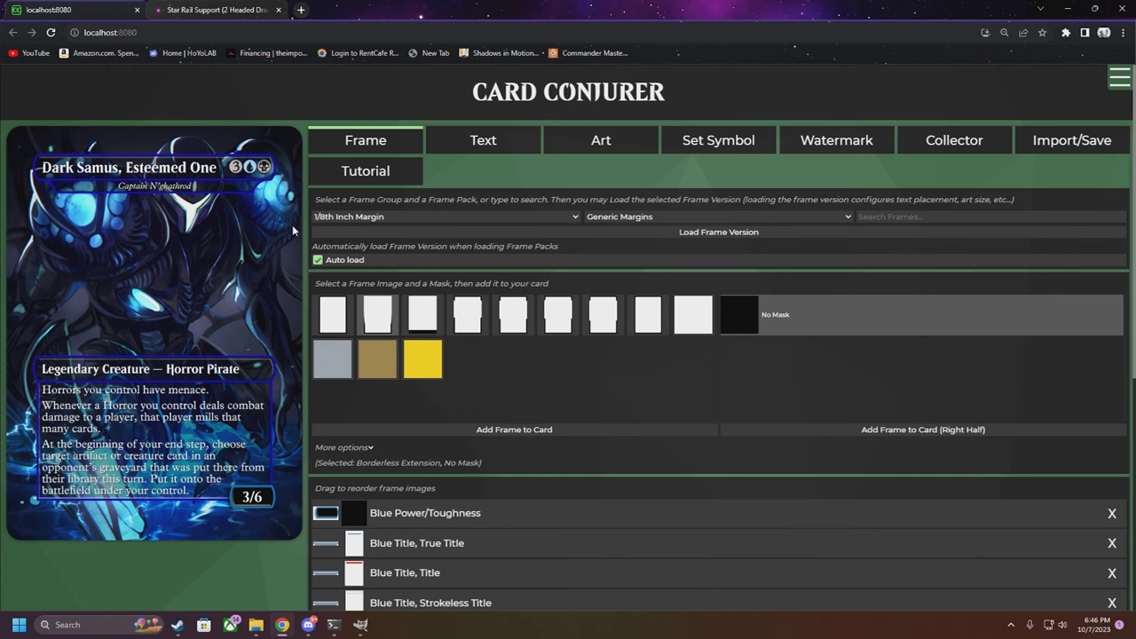
Download the finished Captain N'ghathrod (Dark Samus, Esteemed One) card as a PNG image
click(632, 144)
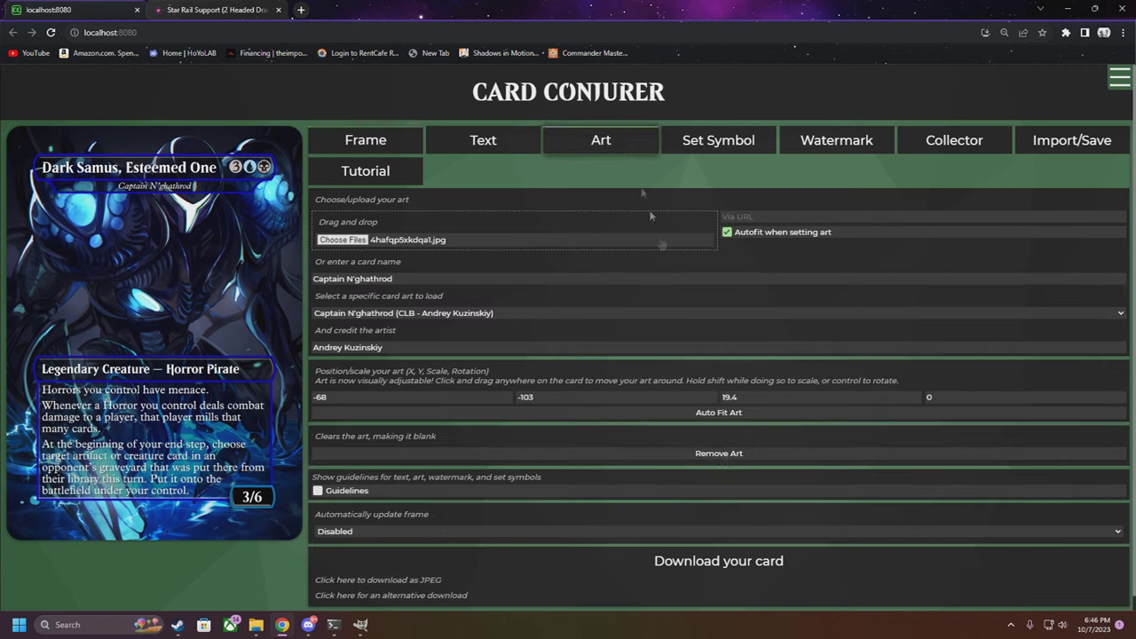
click(692, 560)
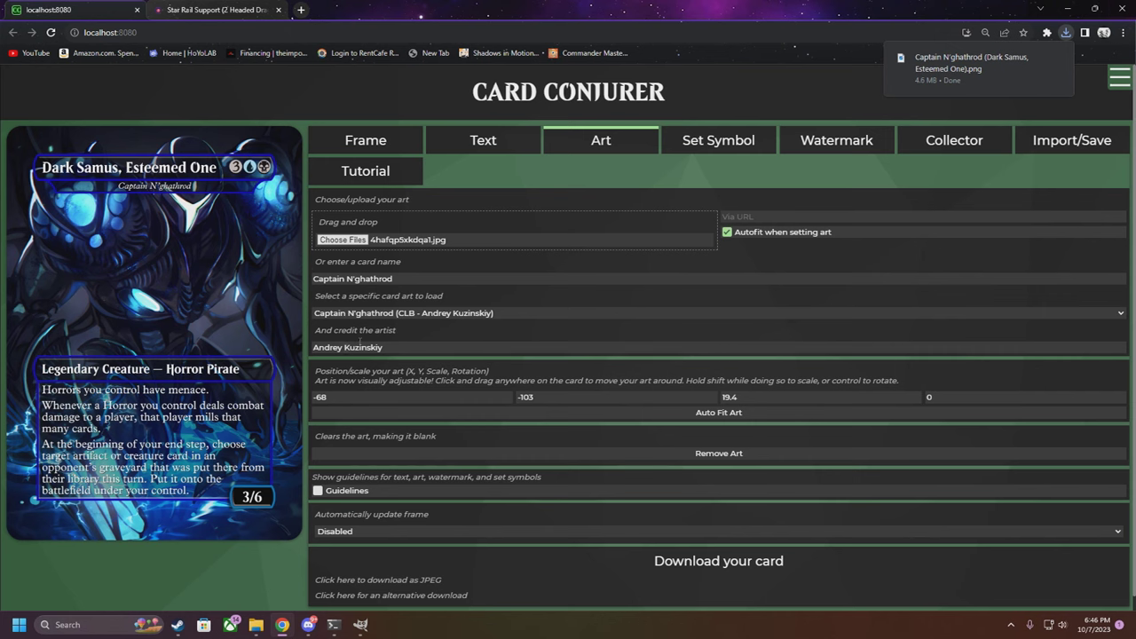
Remove the Blue Power/Toughness layer from the card's frame images
click(387, 144)
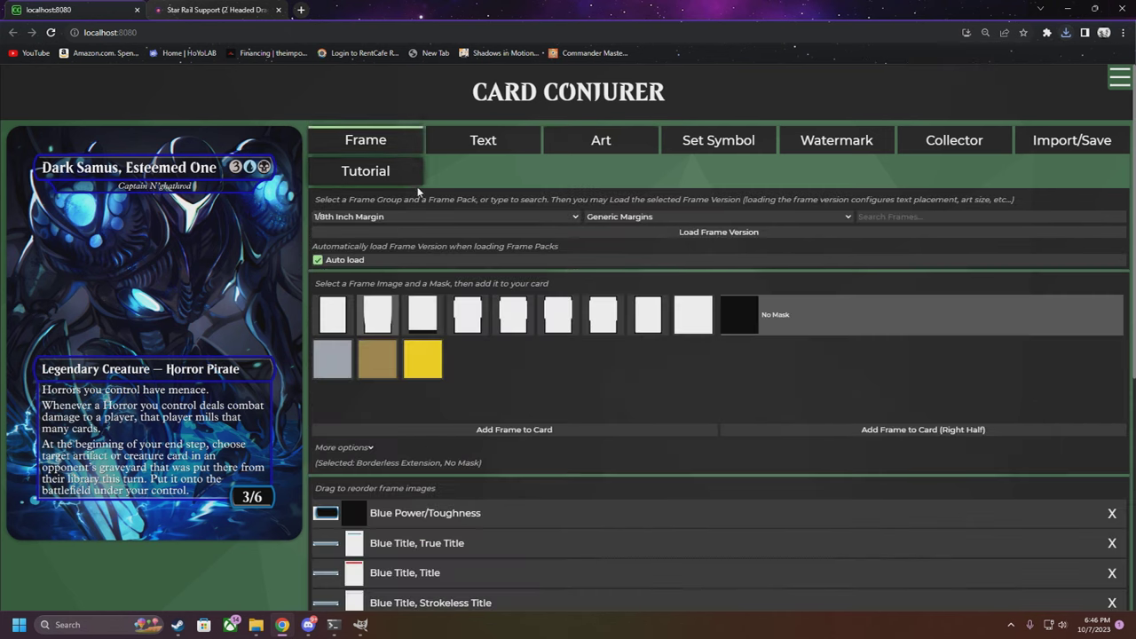
scroll(474, 359, down, 1)
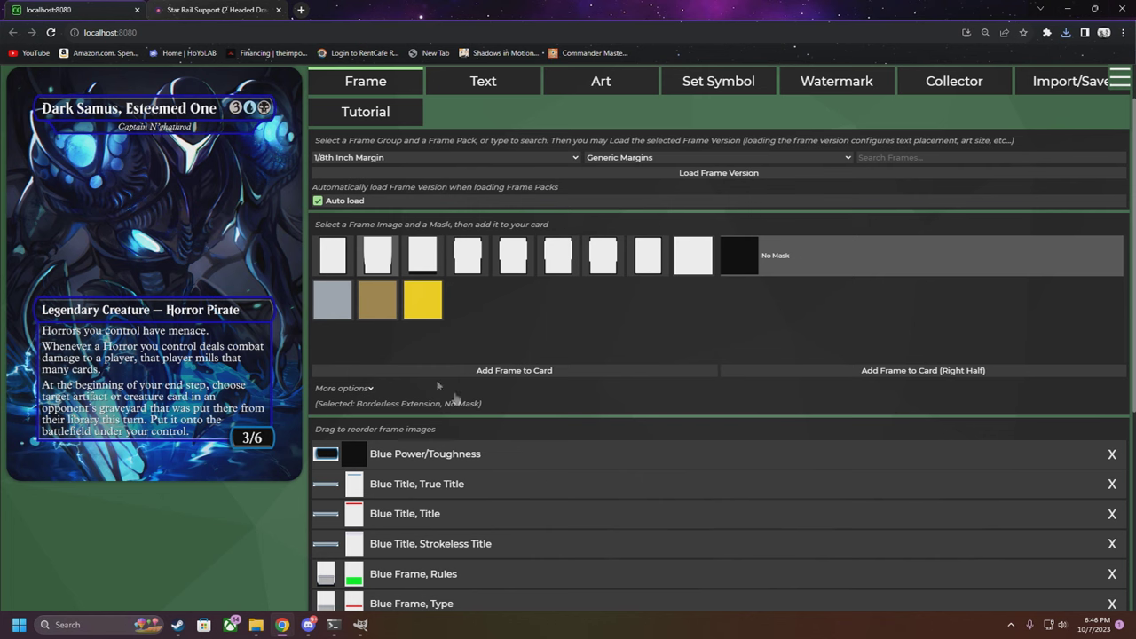
click(1112, 455)
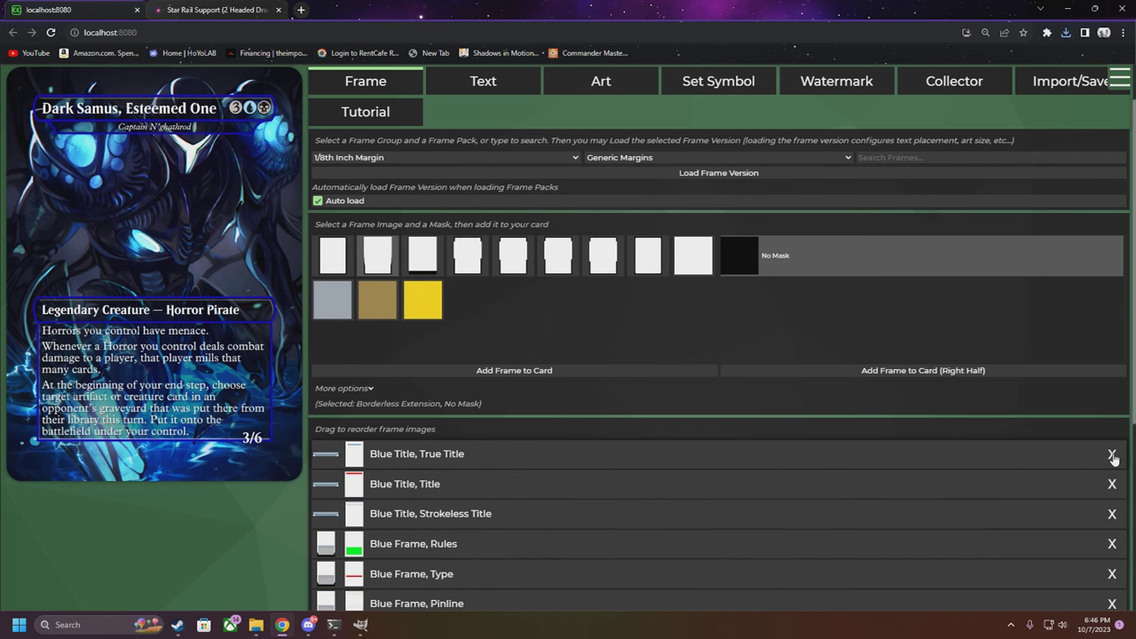
Remove all remaining Blue Title and Blue Frame layers from the card and download the frameless text version
click(1113, 454)
click(1113, 455)
click(1113, 455)
click(1112, 454)
click(1112, 454)
click(1113, 456)
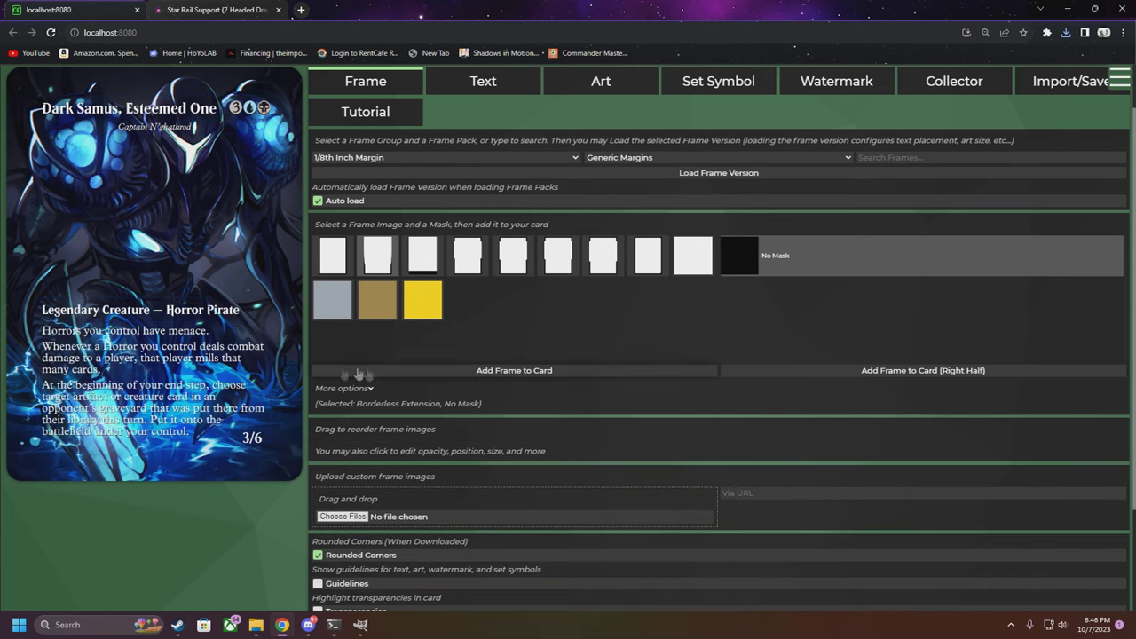
click(598, 87)
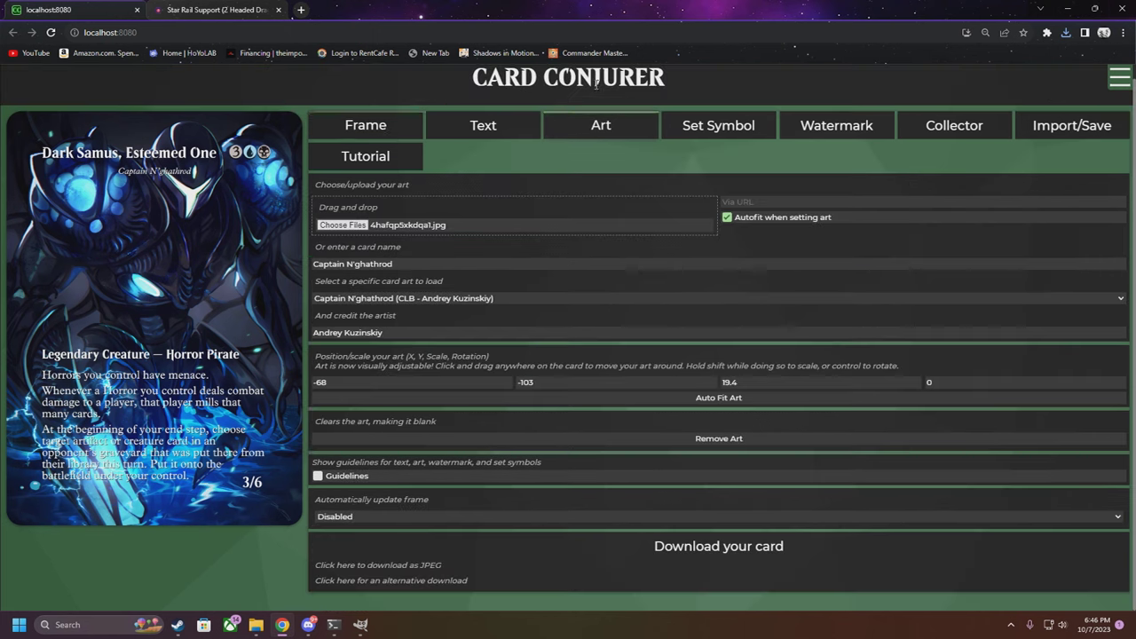
click(718, 547)
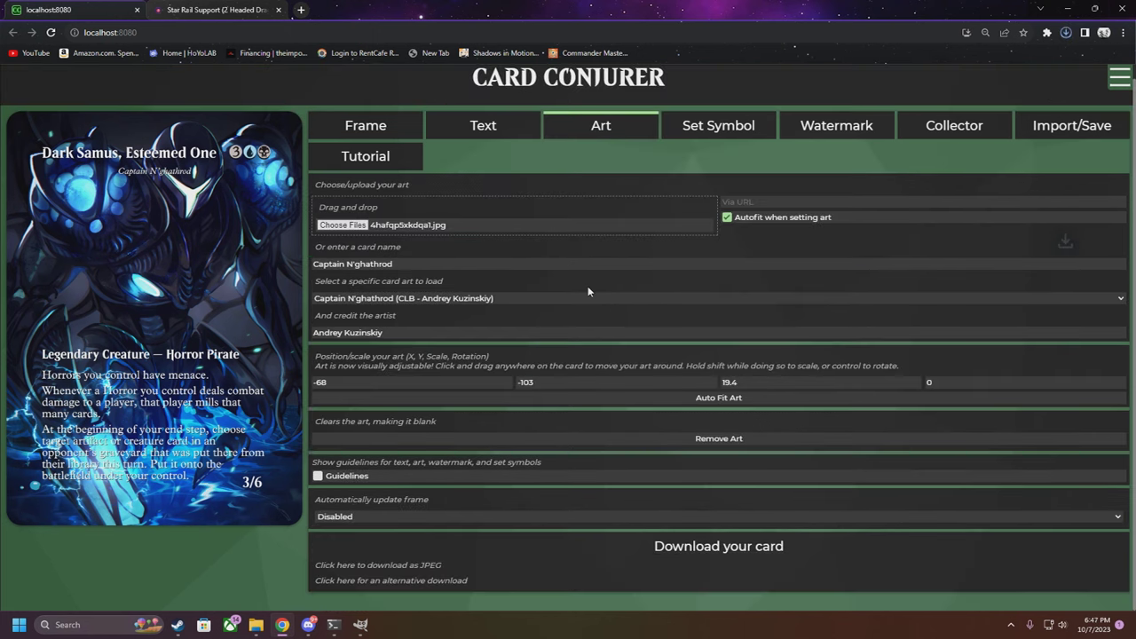
Clear the card's mana cost, nickname, title and type text
click(438, 132)
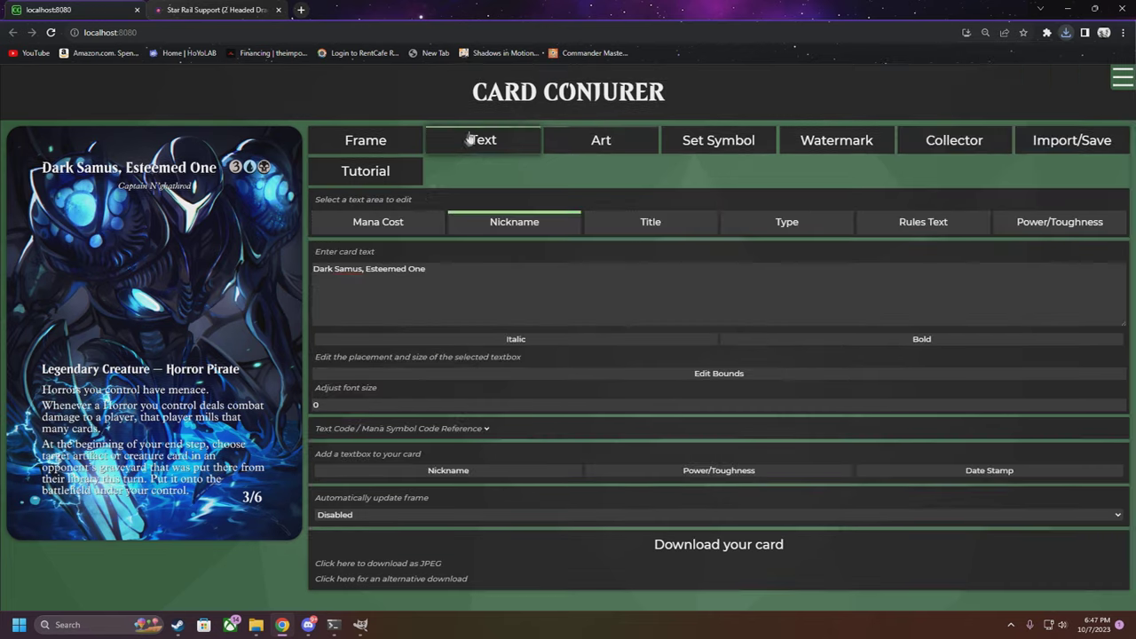
click(391, 229)
click(510, 224)
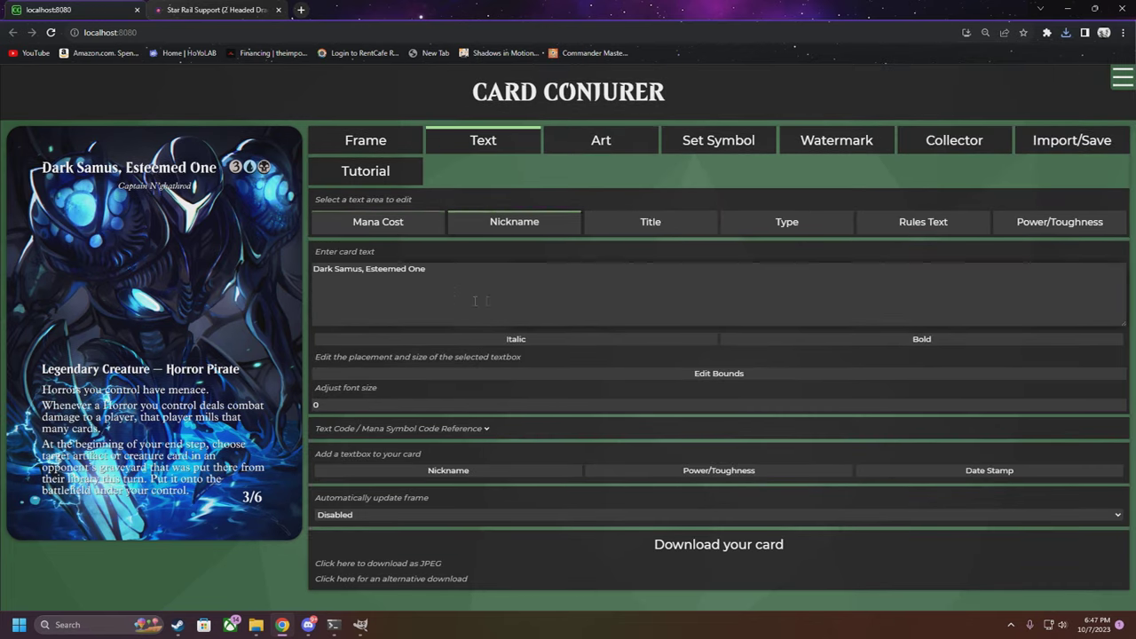
click(652, 223)
key(BackSpace)
click(788, 222)
key(BackSpace)
Clear the rules text and power/toughness, and download the artwork-only card image
click(903, 224)
key(ctrl+a)
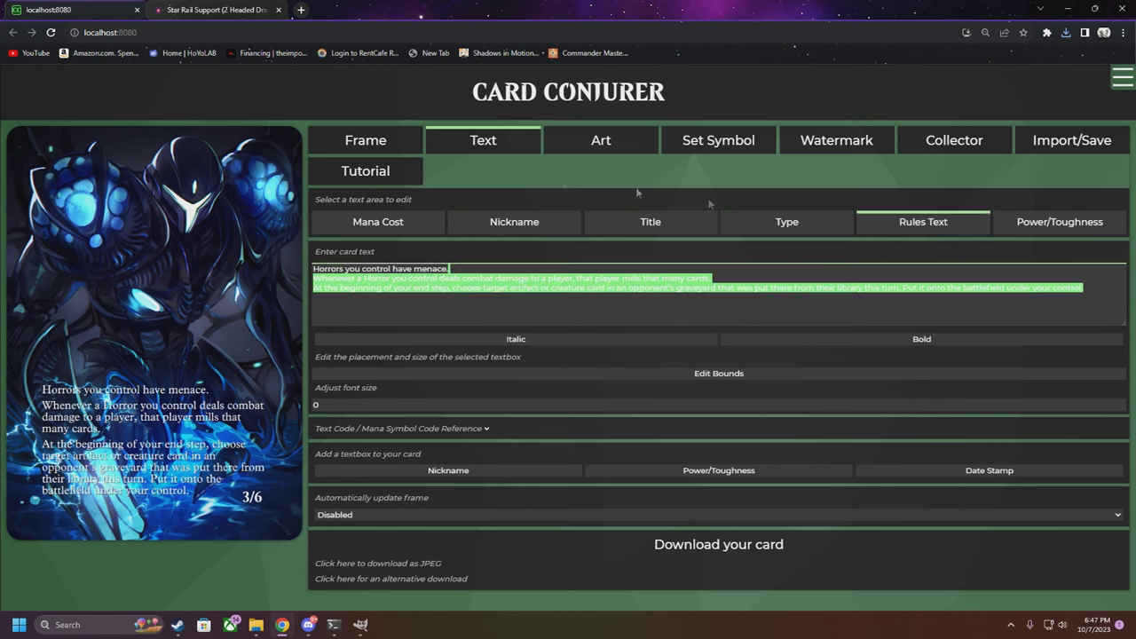
key(BackSpace)
click(1052, 222)
key(BackSpace)
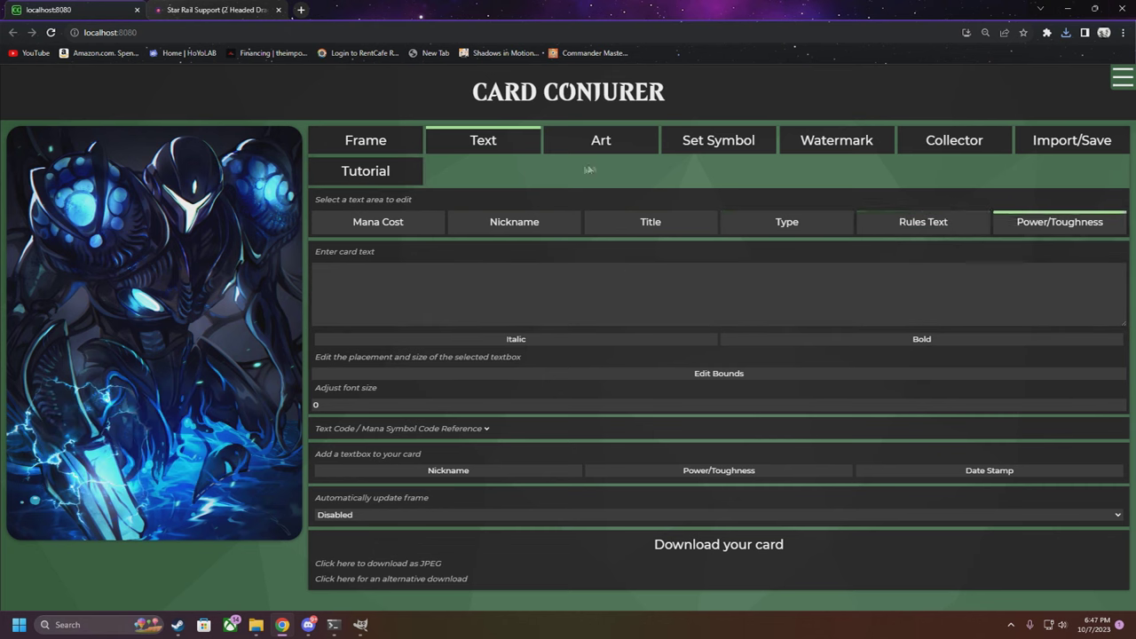
click(586, 144)
click(683, 561)
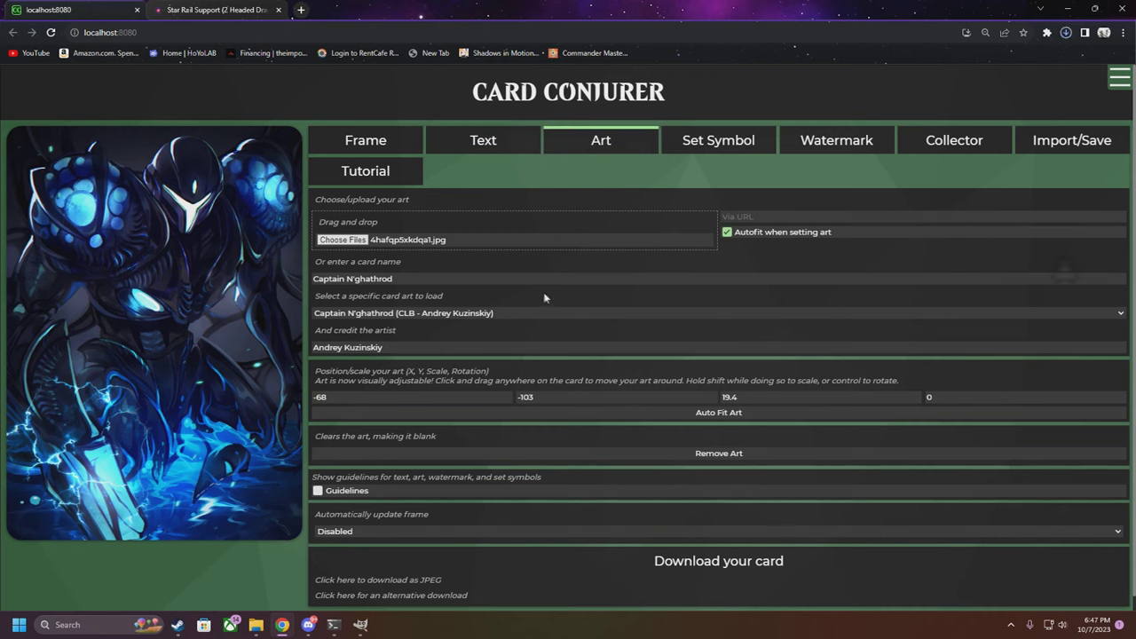
click(361, 624)
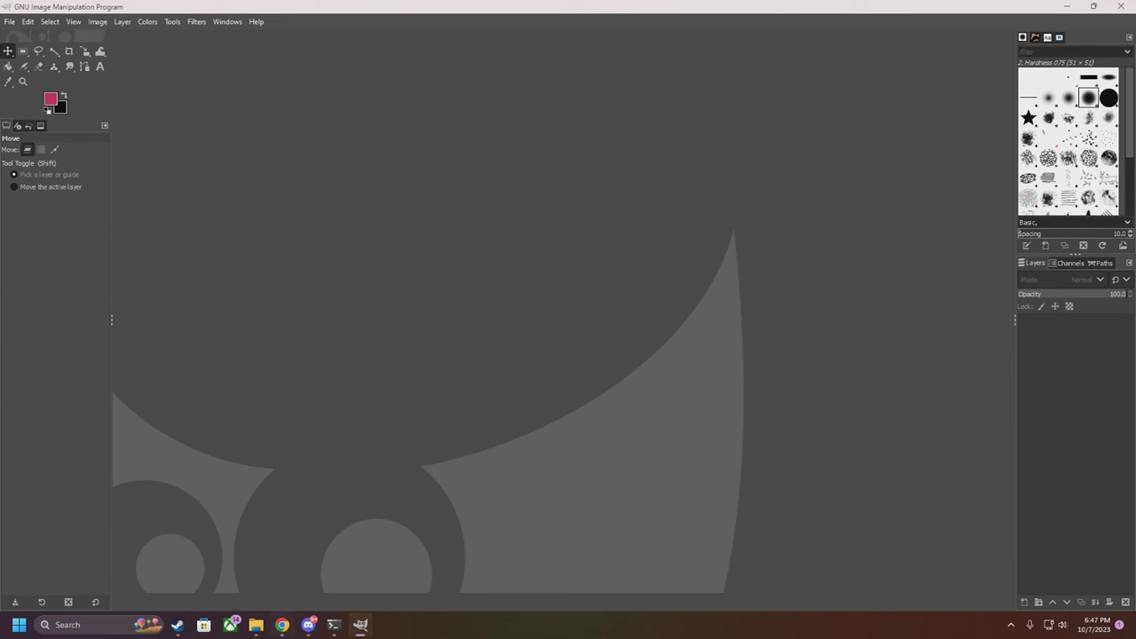
click(282, 624)
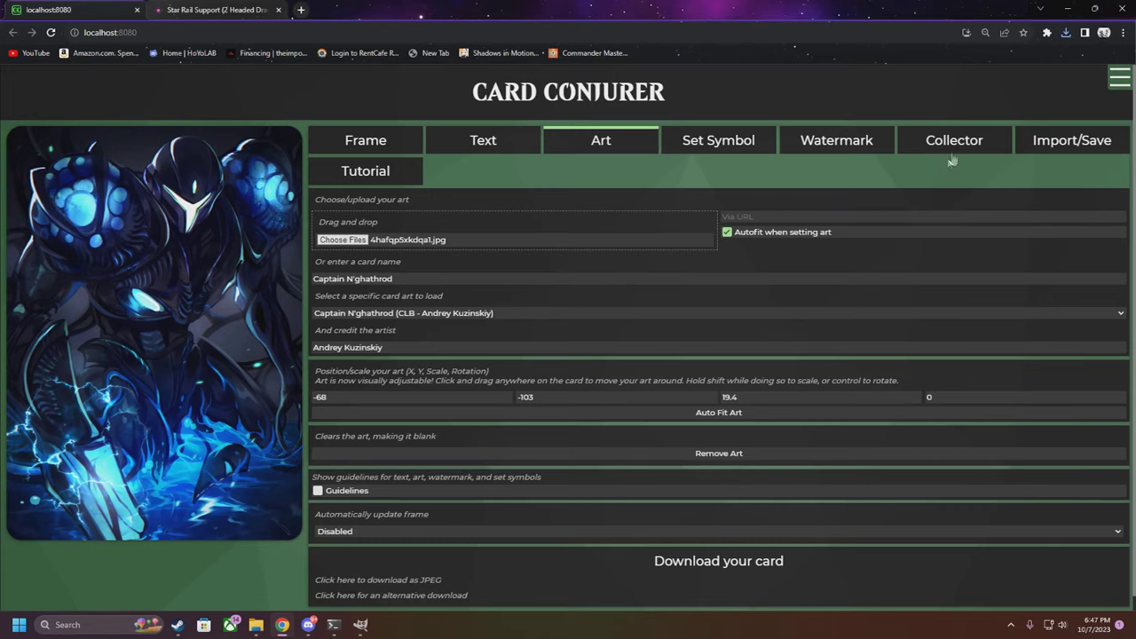
Open the browser's download list and show the newest downloaded card image in its folder
click(1124, 35)
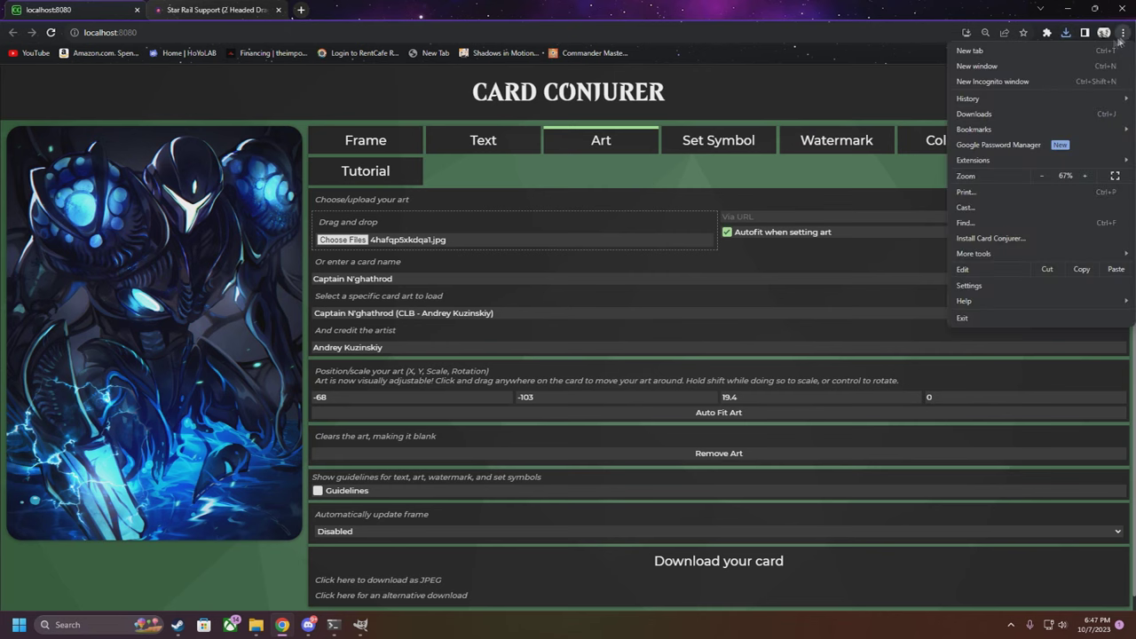
click(998, 109)
click(448, 194)
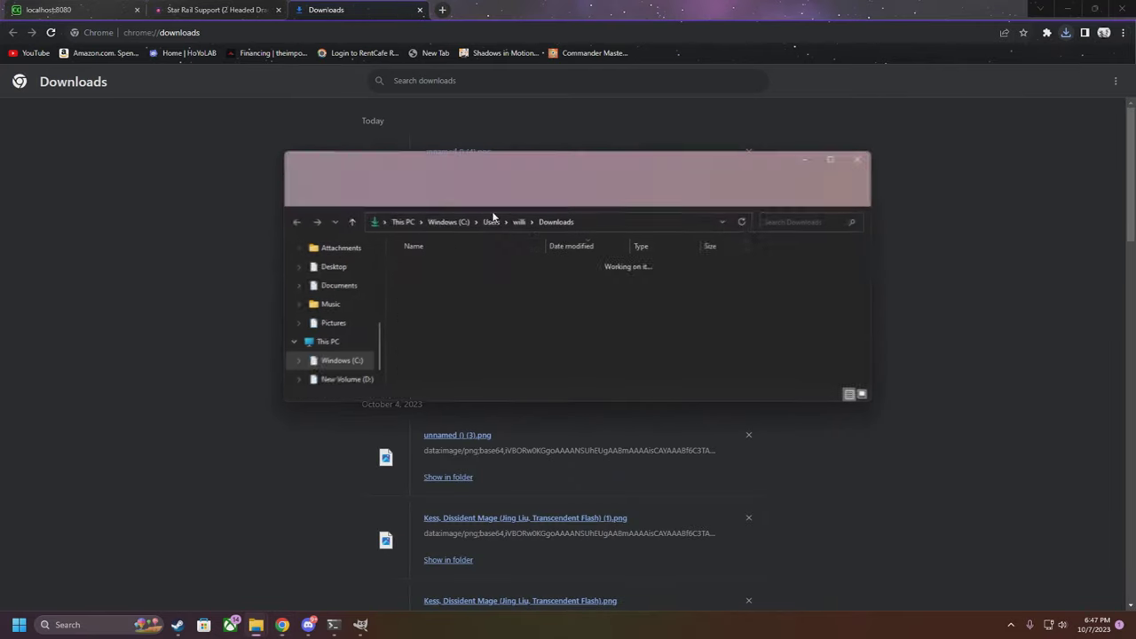
Check the pixel width and height of the framed Captain N'ghathrod (Dark Samus, Esteemed One) PNG in its file properties
click(486, 320)
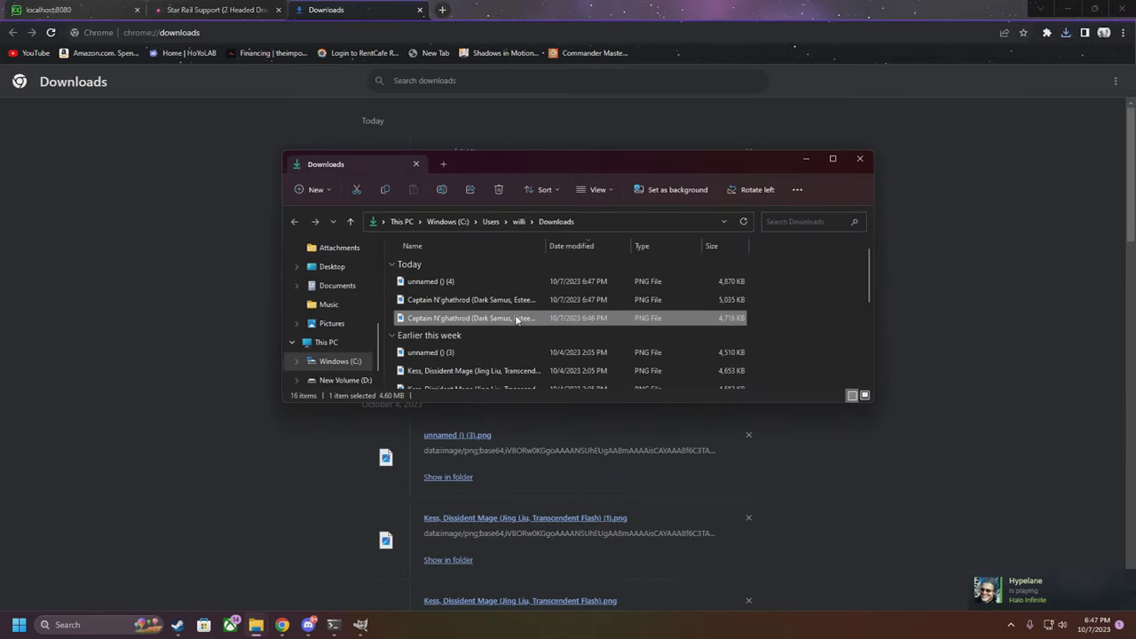
right_click(516, 320)
click(577, 303)
click(615, 601)
click(659, 332)
click(645, 524)
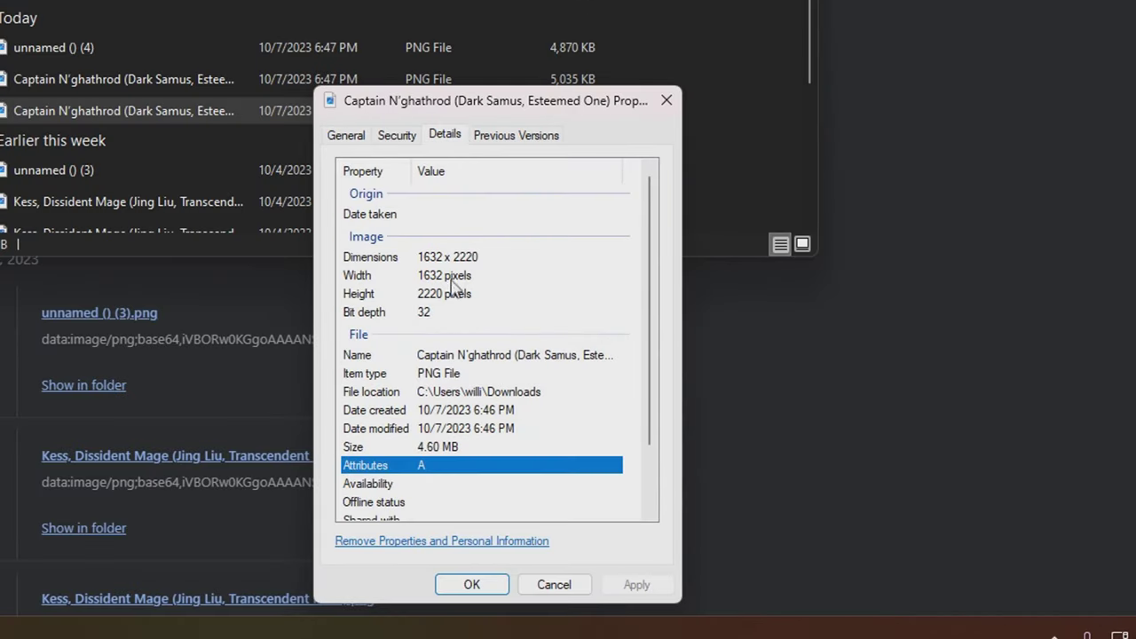
click(458, 276)
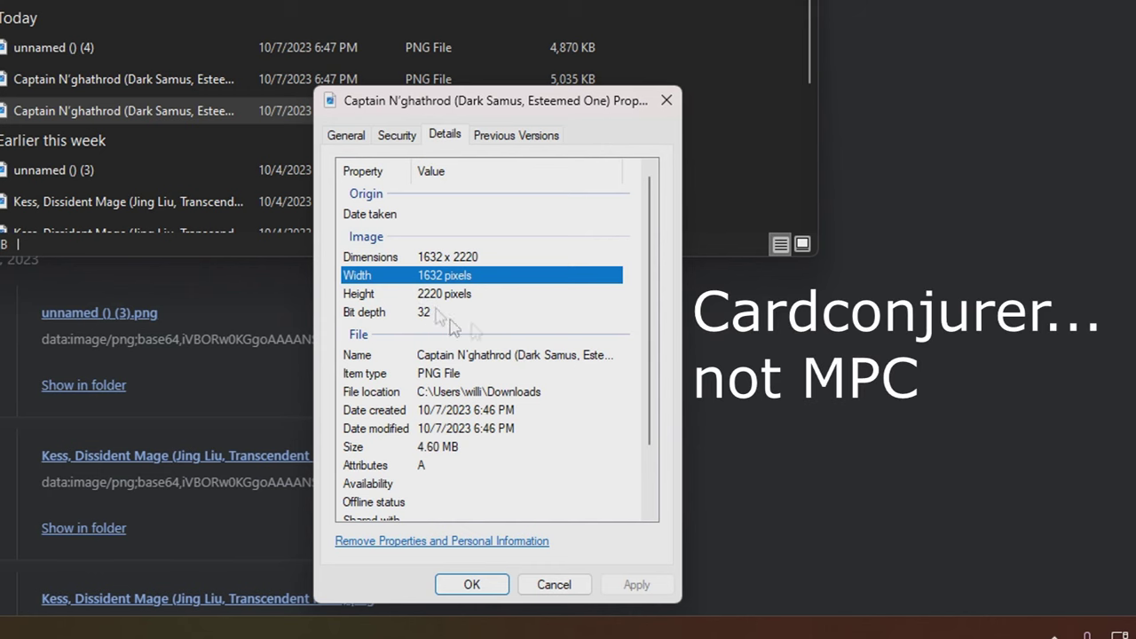
click(667, 101)
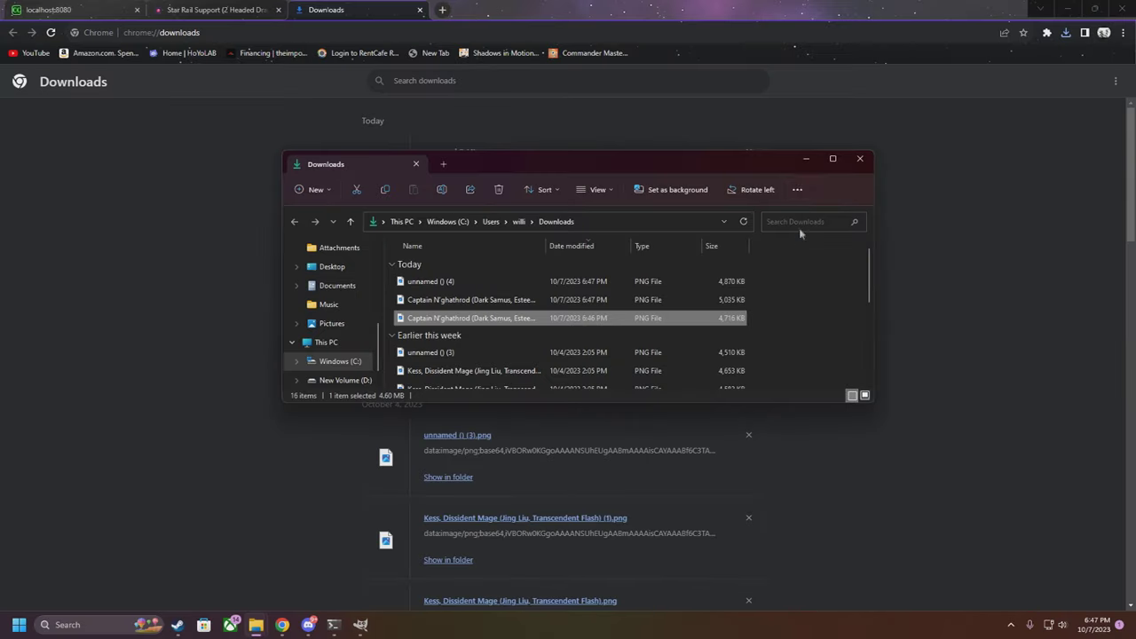
click(807, 160)
Switch to GIMP and create a blank image 1632 px wide and 2220 px high
click(361, 625)
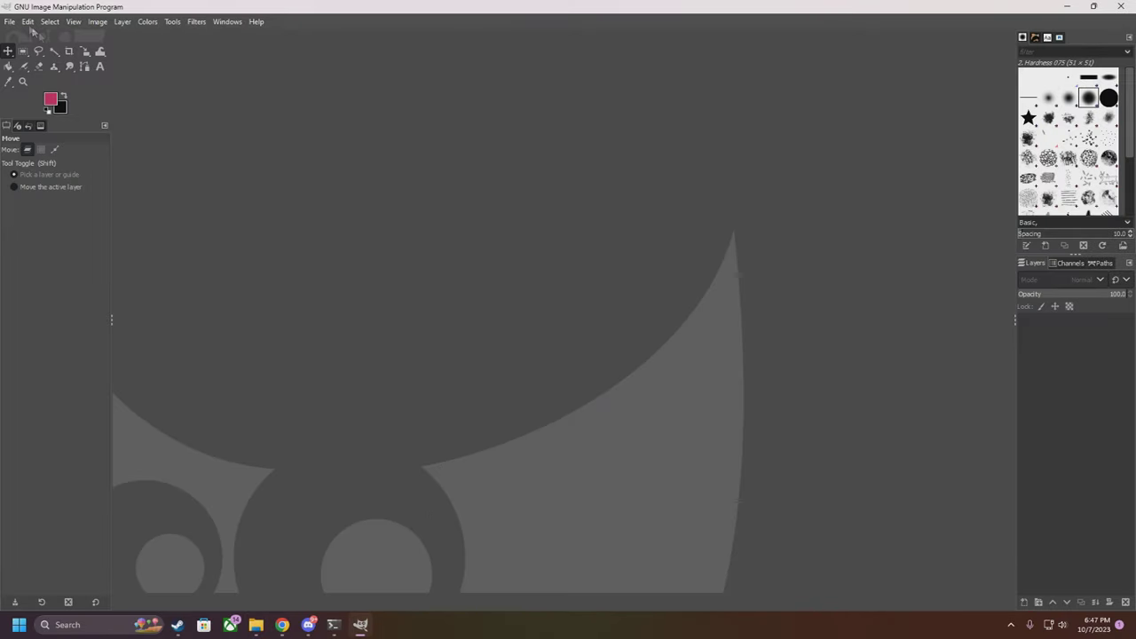
click(8, 23)
click(26, 38)
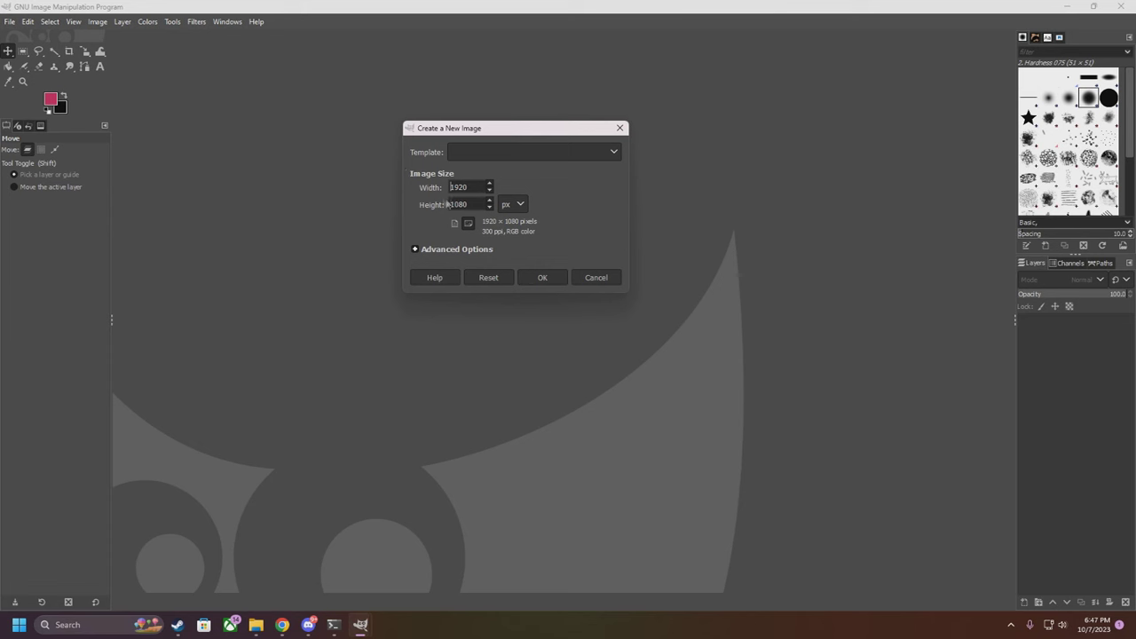
text(1632)
key(Tab)
text(2220)
click(542, 277)
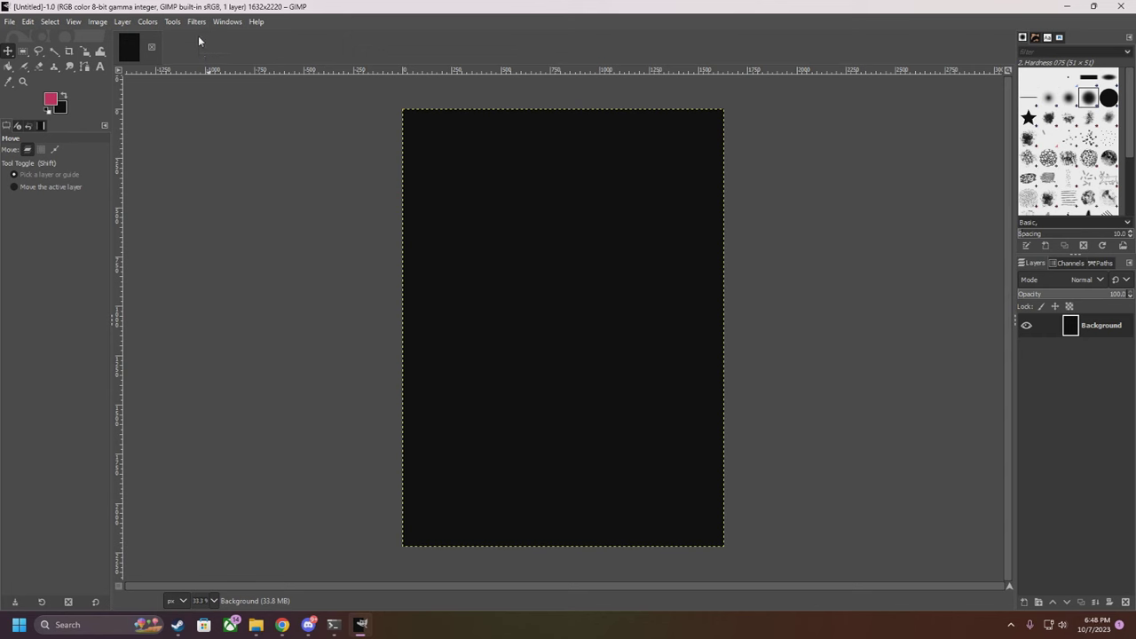
Create two more blank images with the same 1632 x 2220 px size
key(ctrl+n)
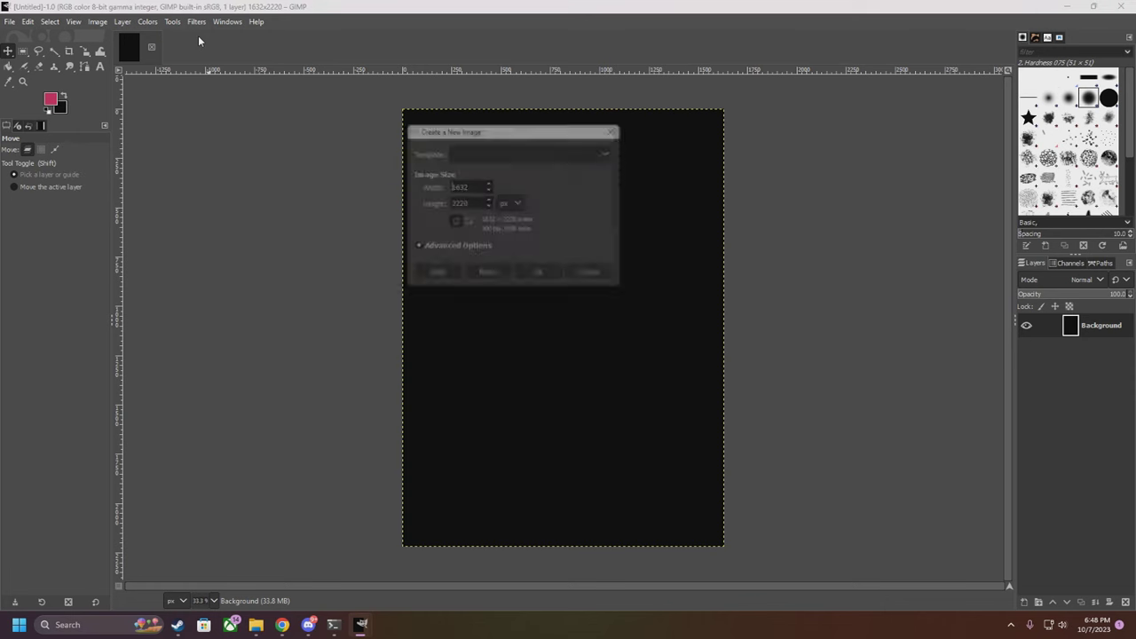
click(541, 279)
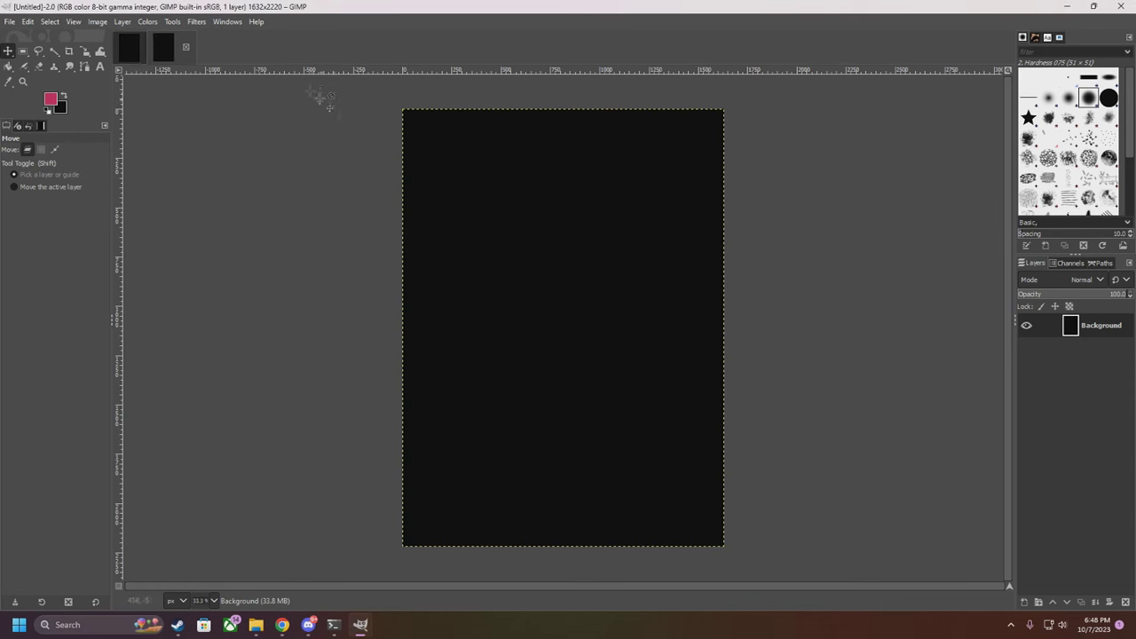
key(ctrl+n)
click(545, 278)
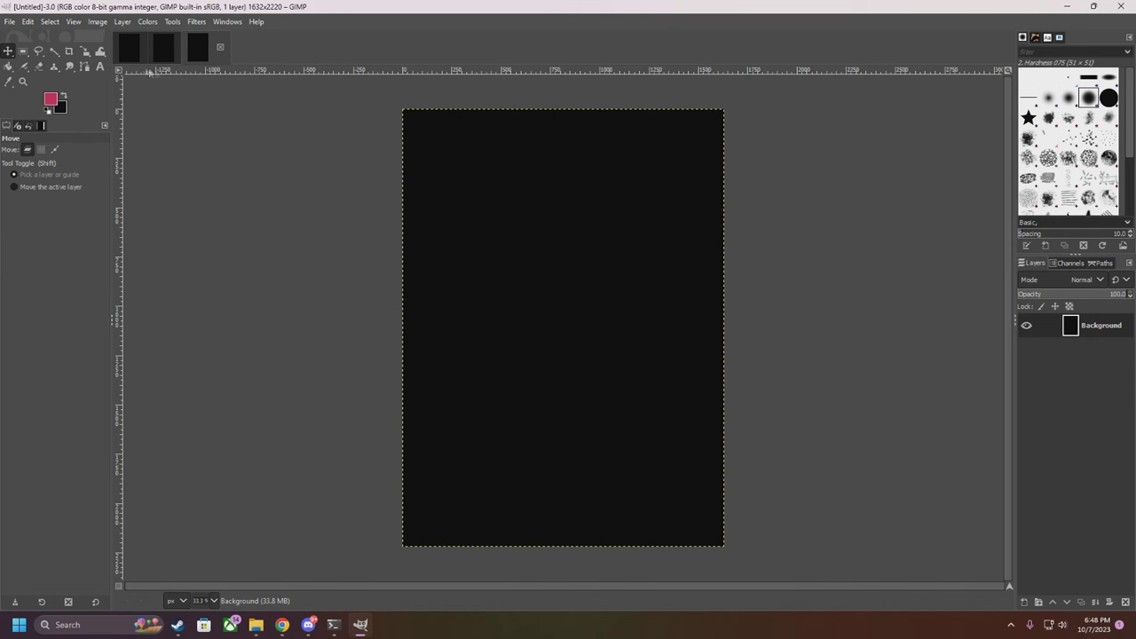
Place the framed Captain N'ghathrod card PNG from the Downloads folder into the first blank image as a layer
click(126, 53)
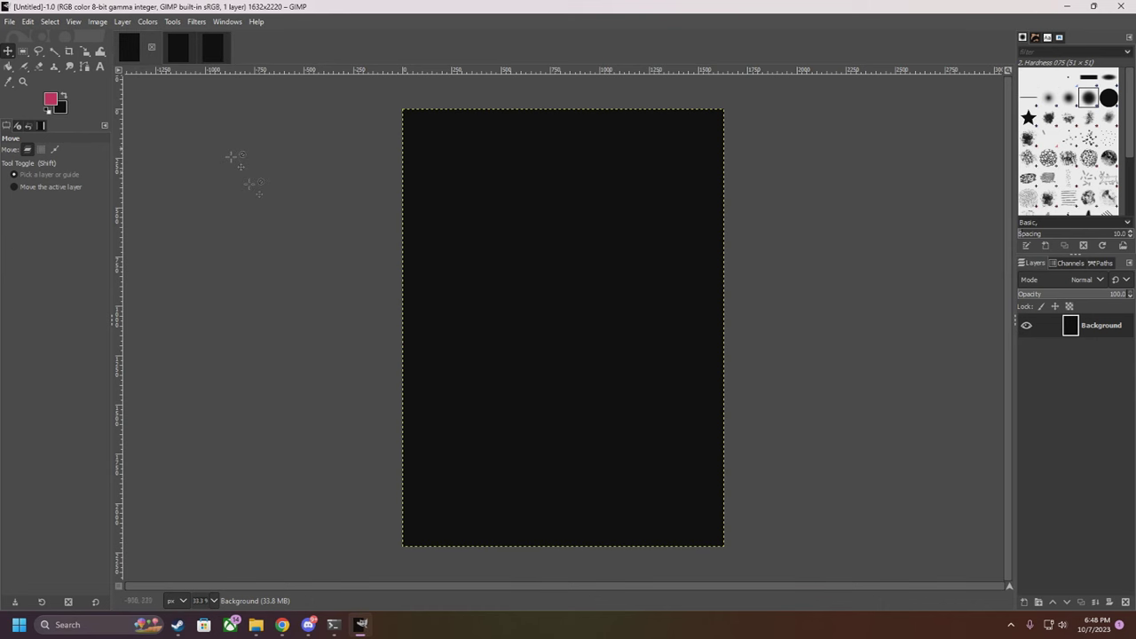
mouse_move(255, 624)
click(357, 554)
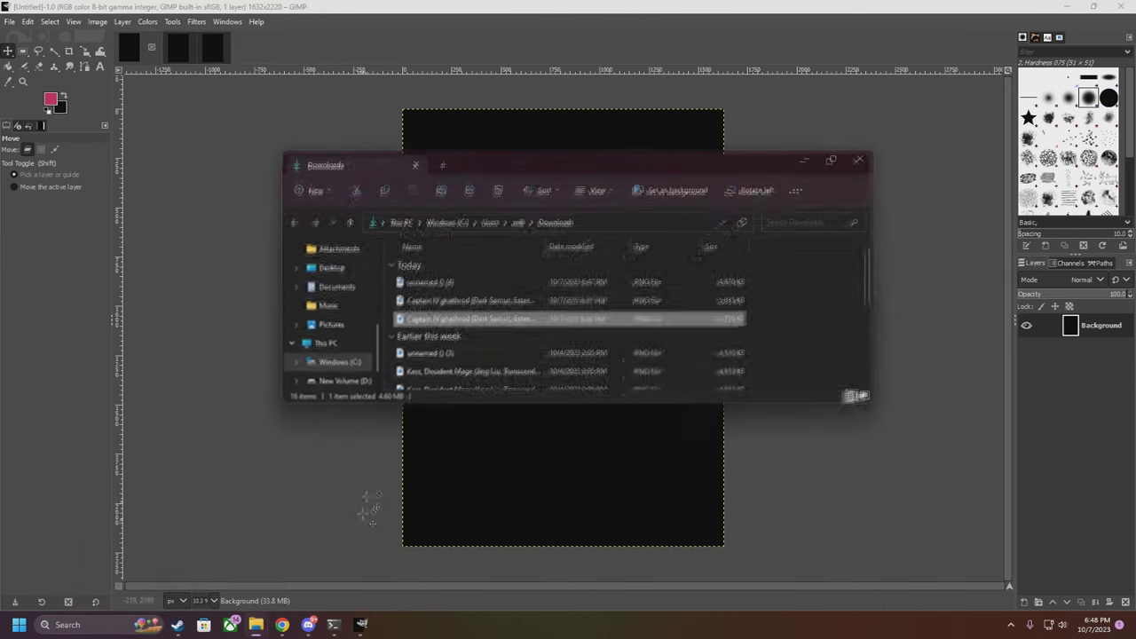
drag(490, 168, 0, 169)
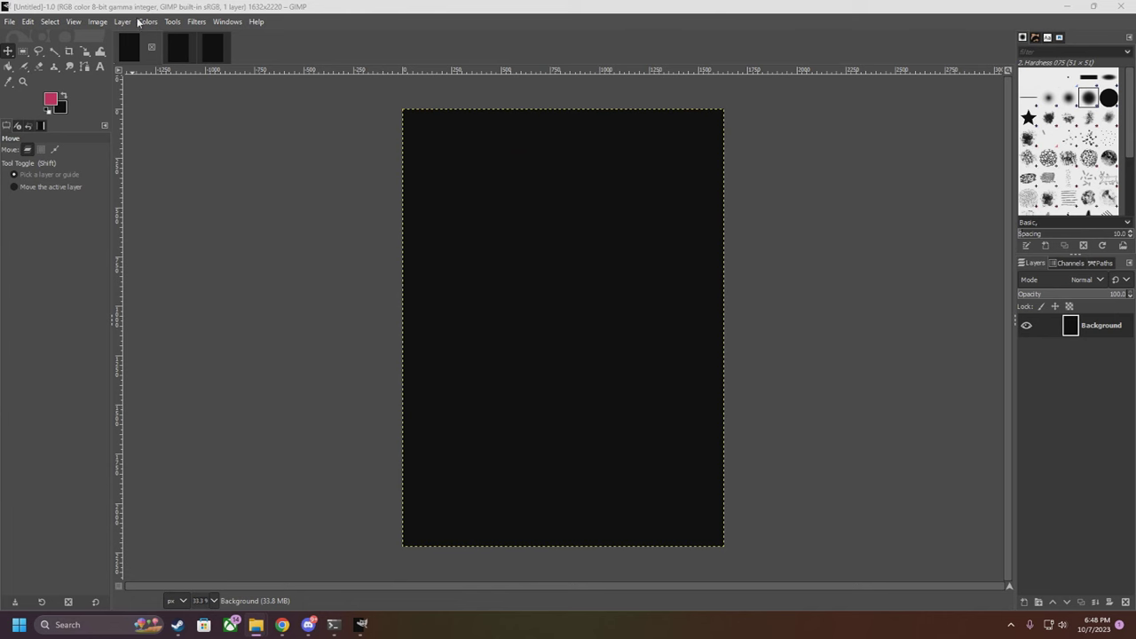
drag(9, 347, 465, 284)
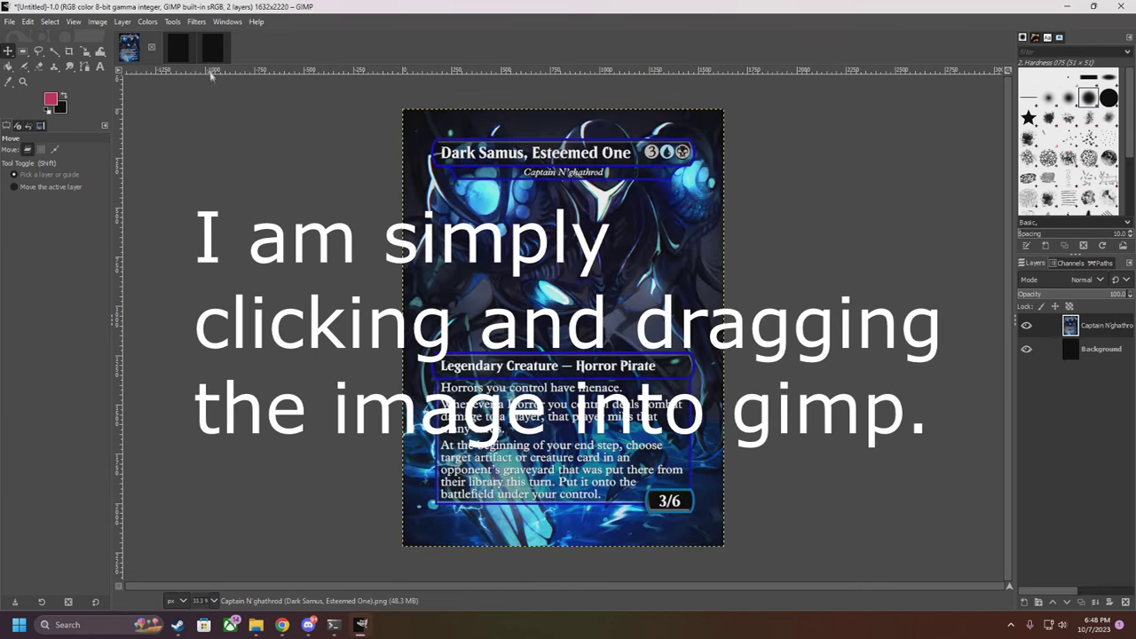
Place the frameless text card PNG into the second image and the artwork-only unnamed () (4).png into the third
key(alt+2)
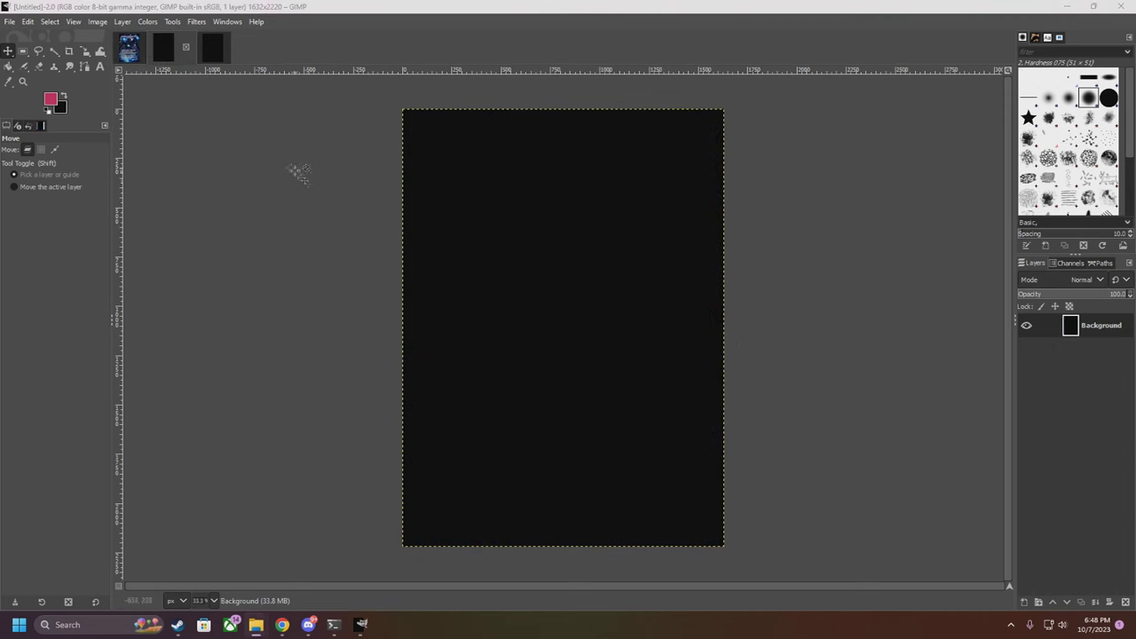
drag(238, 89, 238, 88)
key(alt+3)
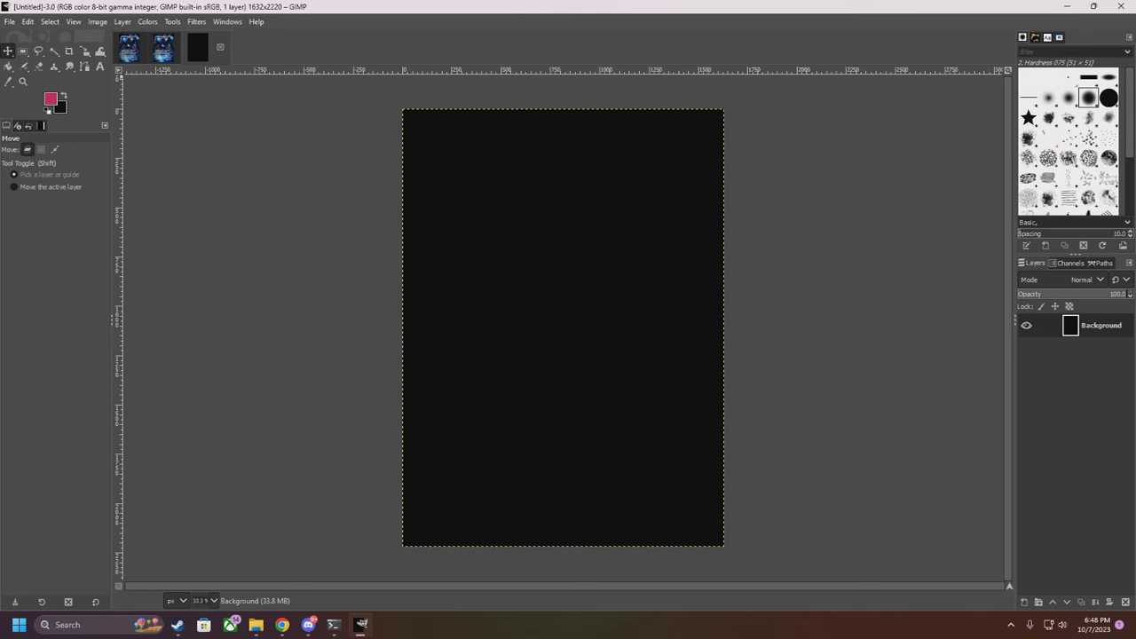
drag(546, 344, 558, 337)
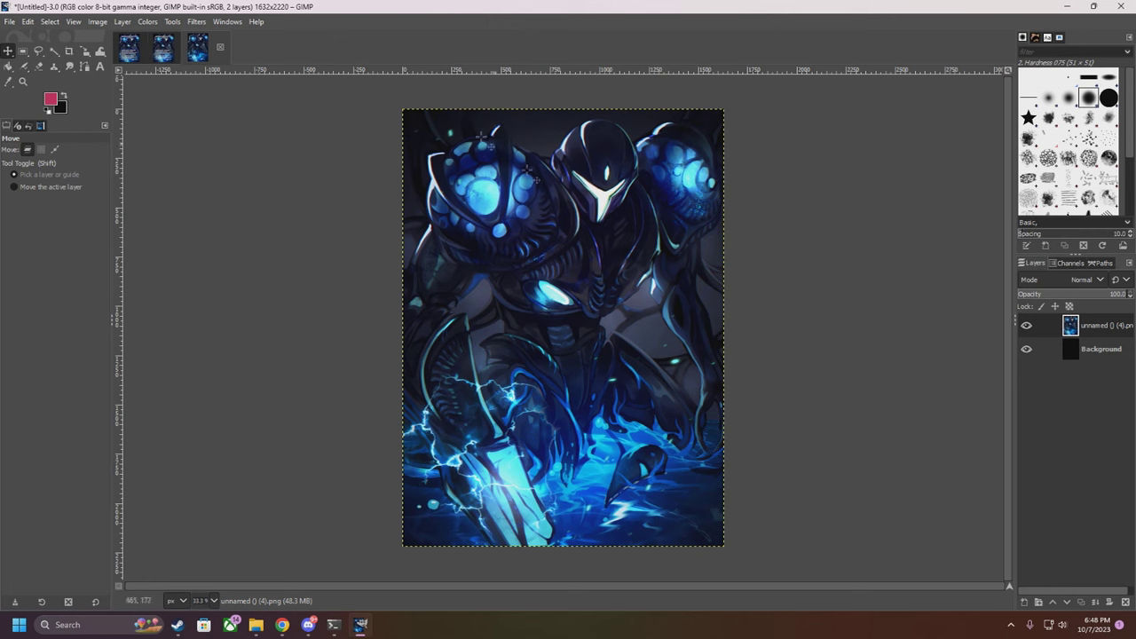
Save the artwork-only image to the Desktop folder as darksamus.xcf
click(7, 23)
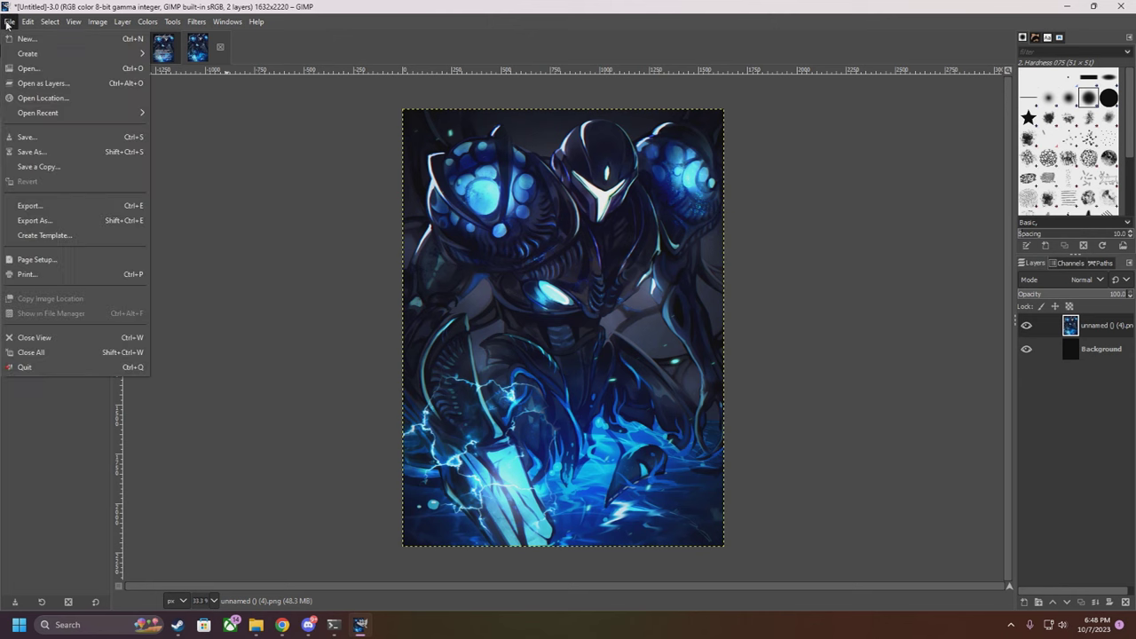
click(35, 153)
click(37, 151)
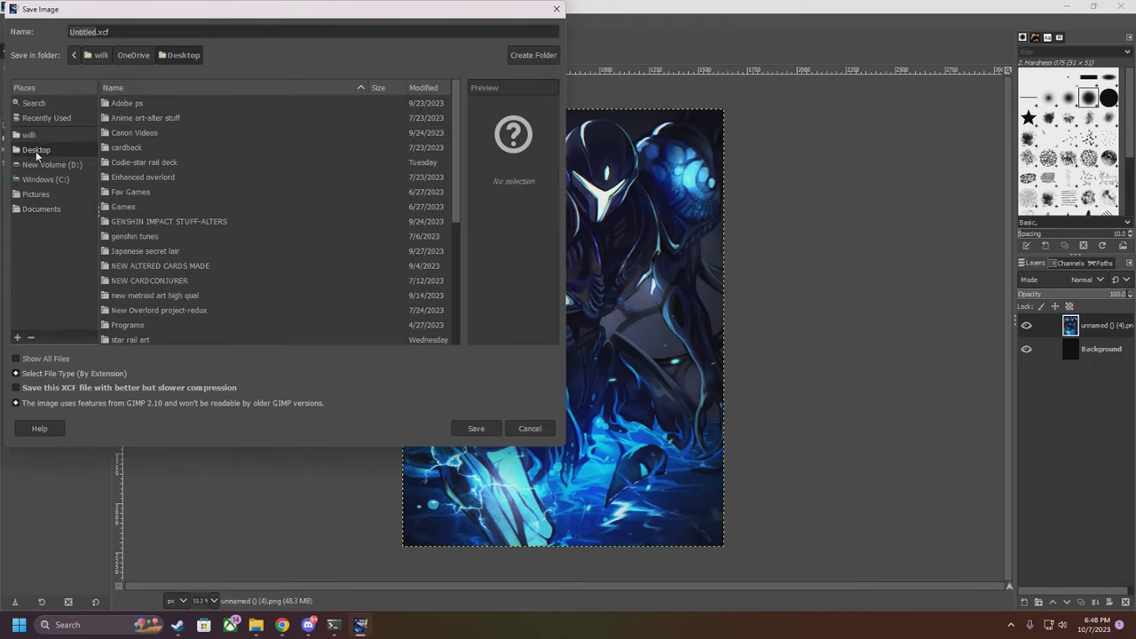
drag(85, 31, 70, 31)
text(darksamus)
click(480, 428)
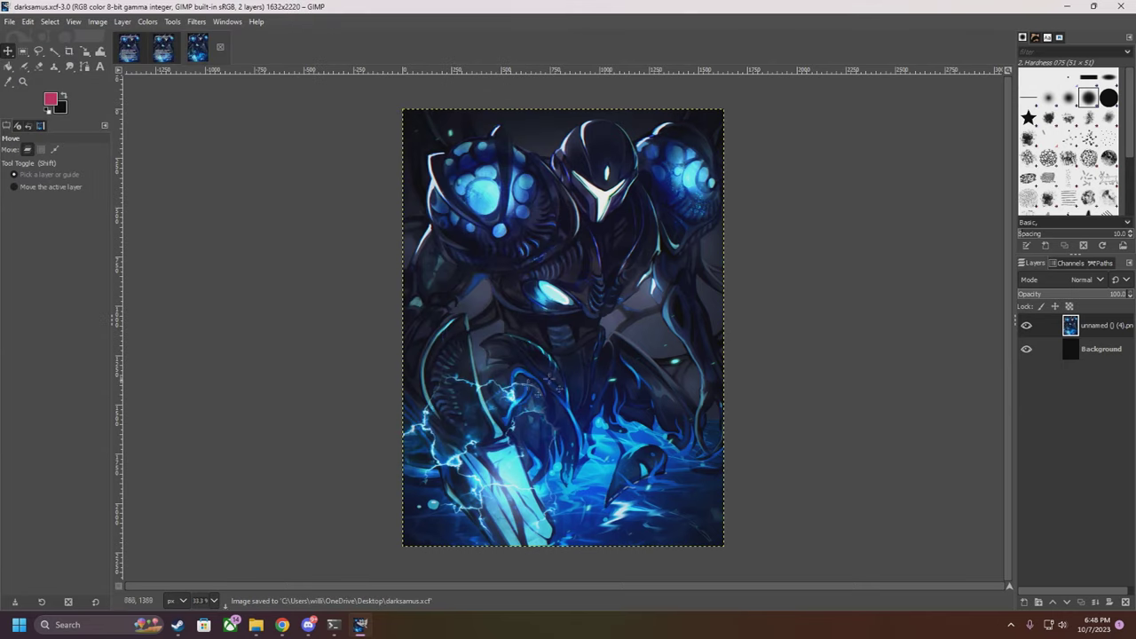
Compare the framed, frameless text and artwork-only card images one after another
click(132, 48)
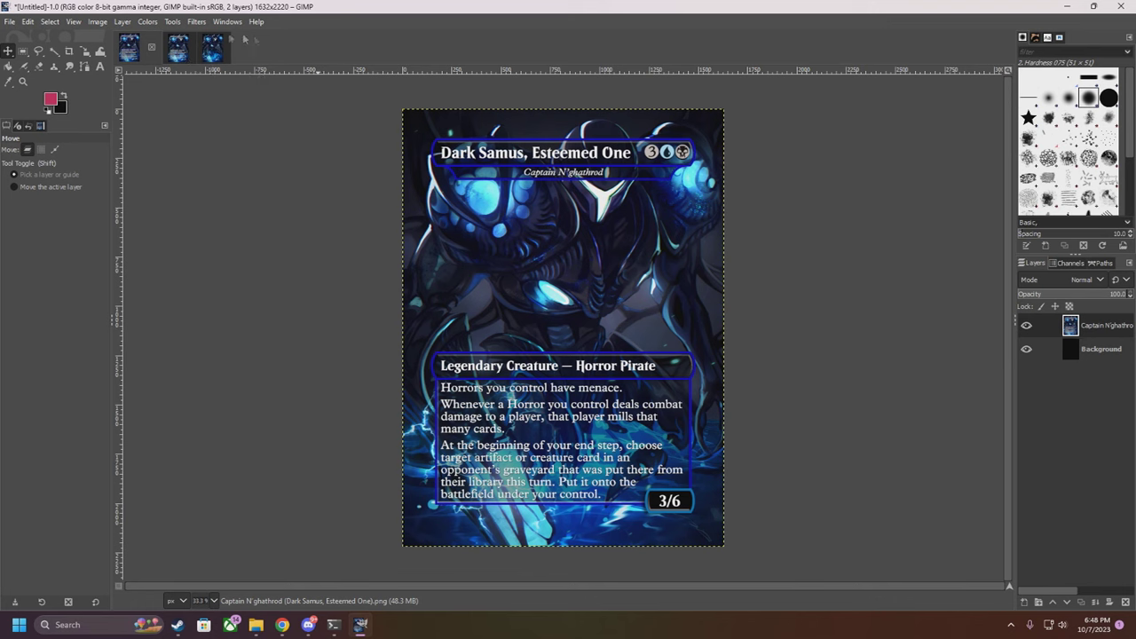
click(180, 49)
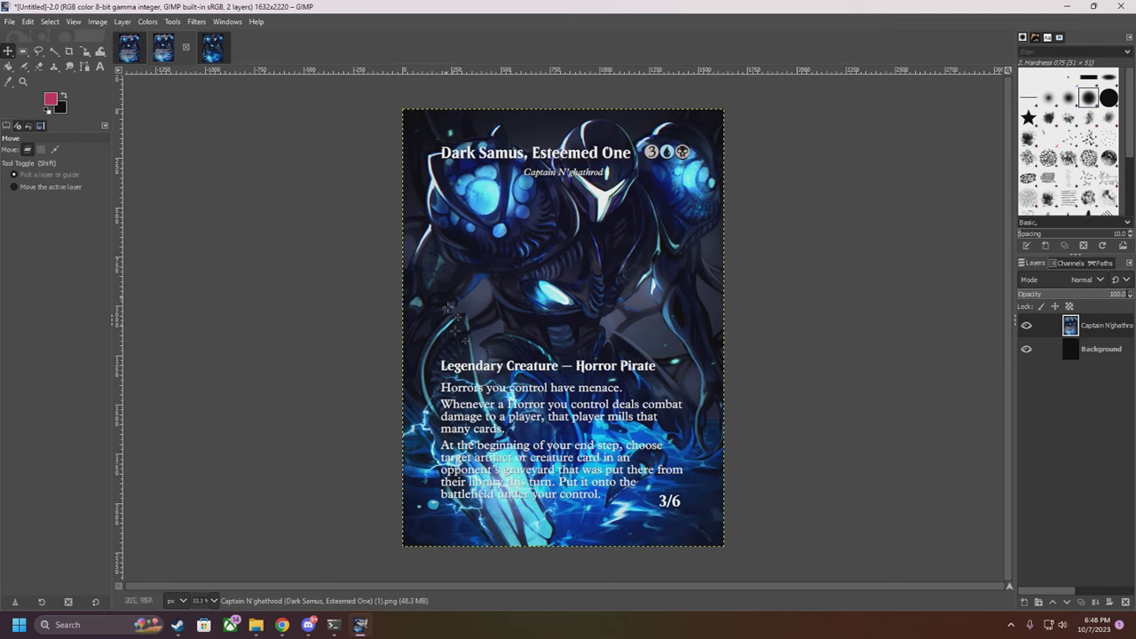
click(218, 50)
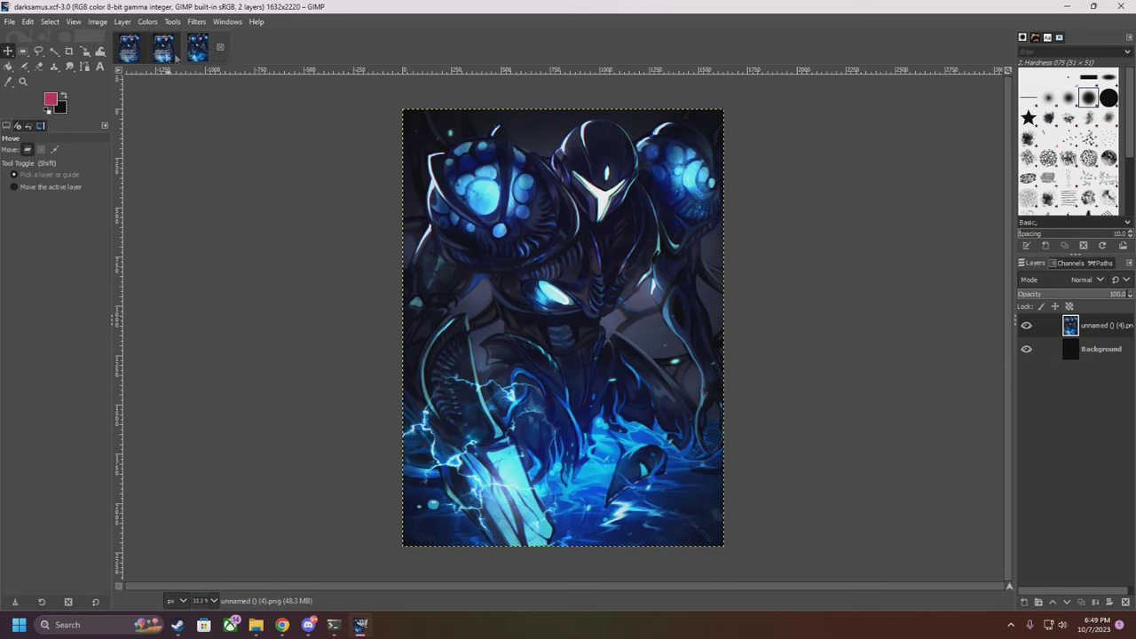
Check the framed card image once more, return to the artwork-only image and choose the Free Select tool
click(130, 50)
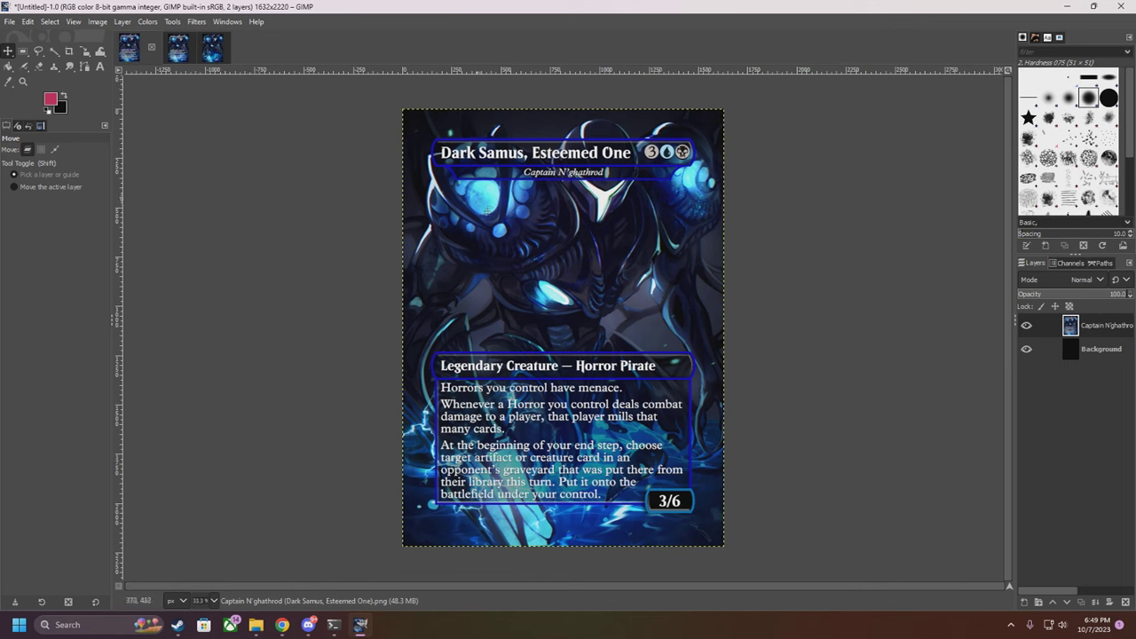
click(215, 51)
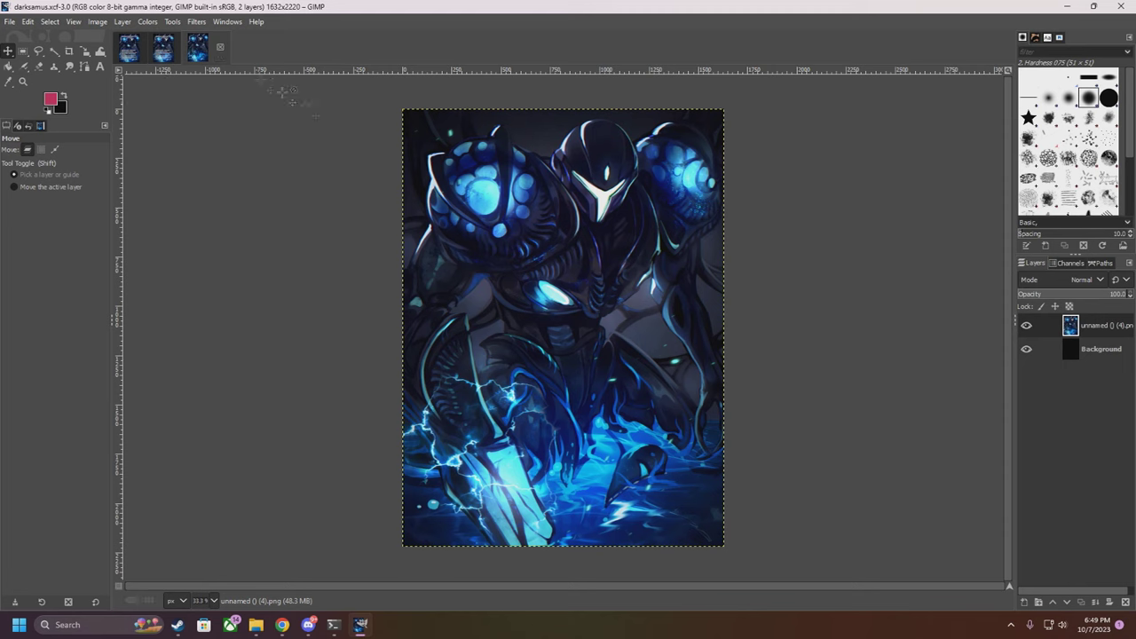
ctrl+scroll(479, 438, up, 1)
click(39, 51)
click(429, 242)
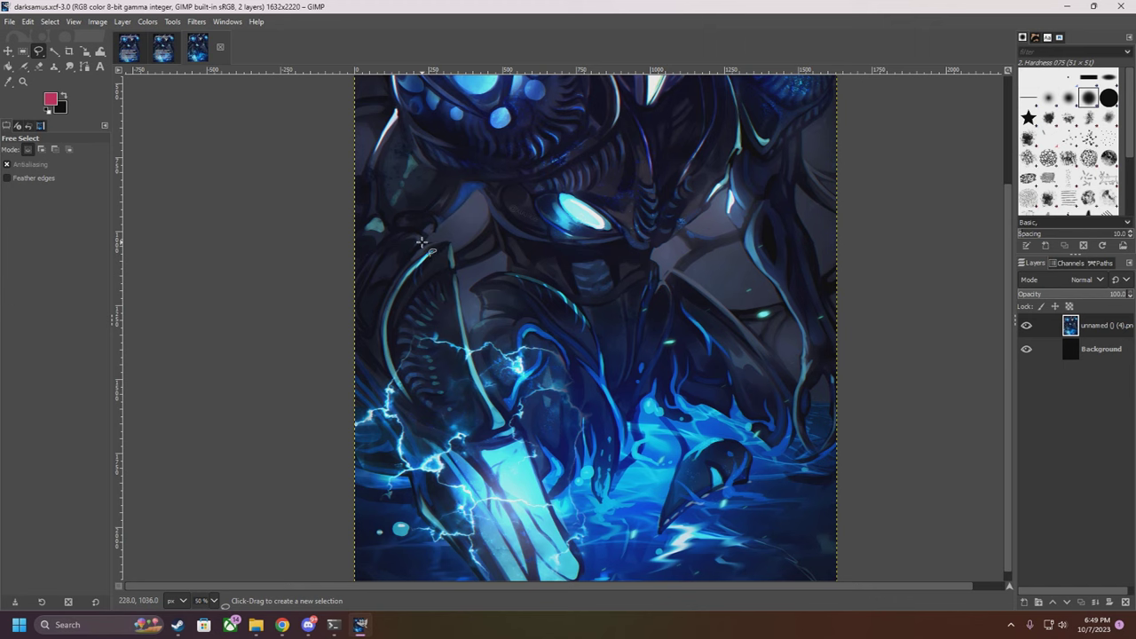
Start a free-select outline at the upper tip of the arm cannon's fin and trace across its top edge
scroll(422, 241, up, 4)
scroll(424, 238, down, 3)
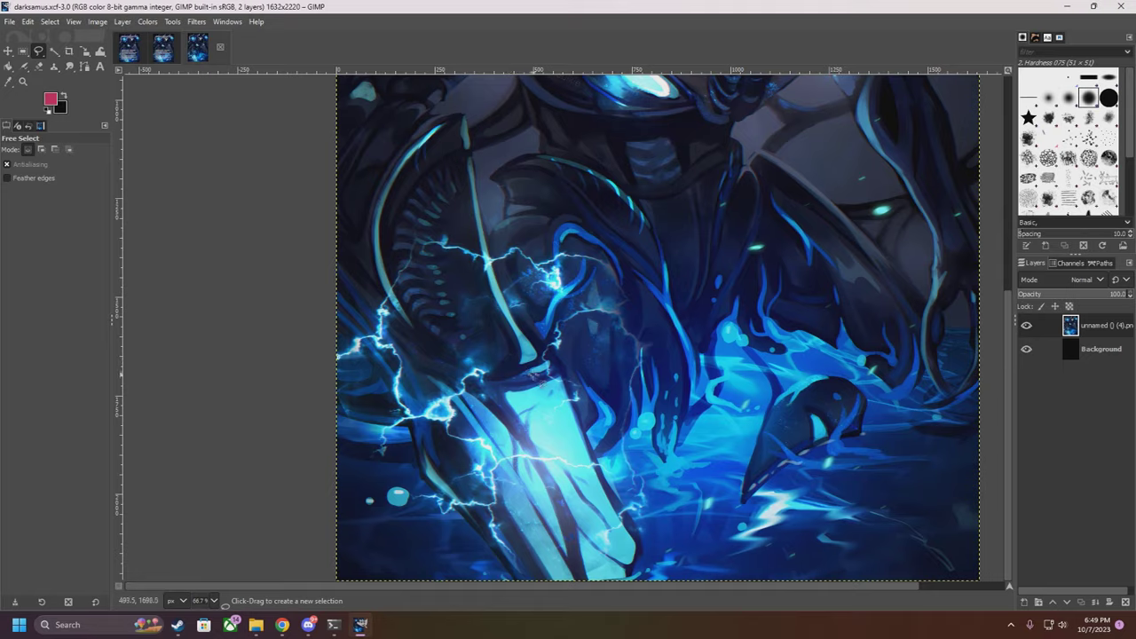
scroll(497, 355, up, 10)
scroll(470, 311, down, 5)
ctrl+scroll(453, 257, up, 3)
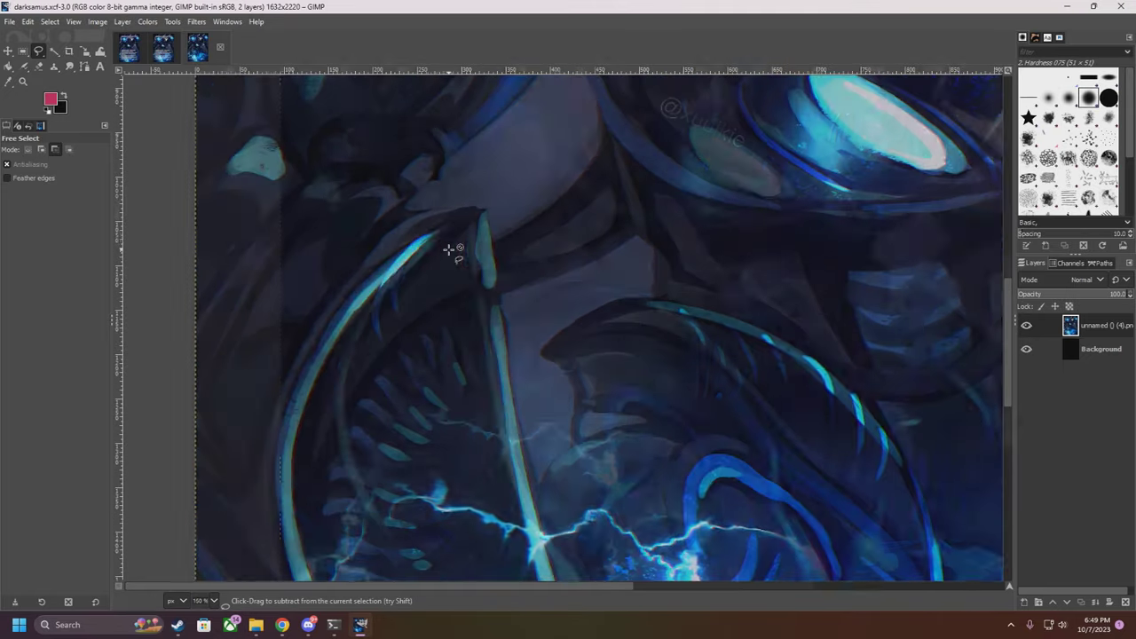
scroll(409, 211, up, 3)
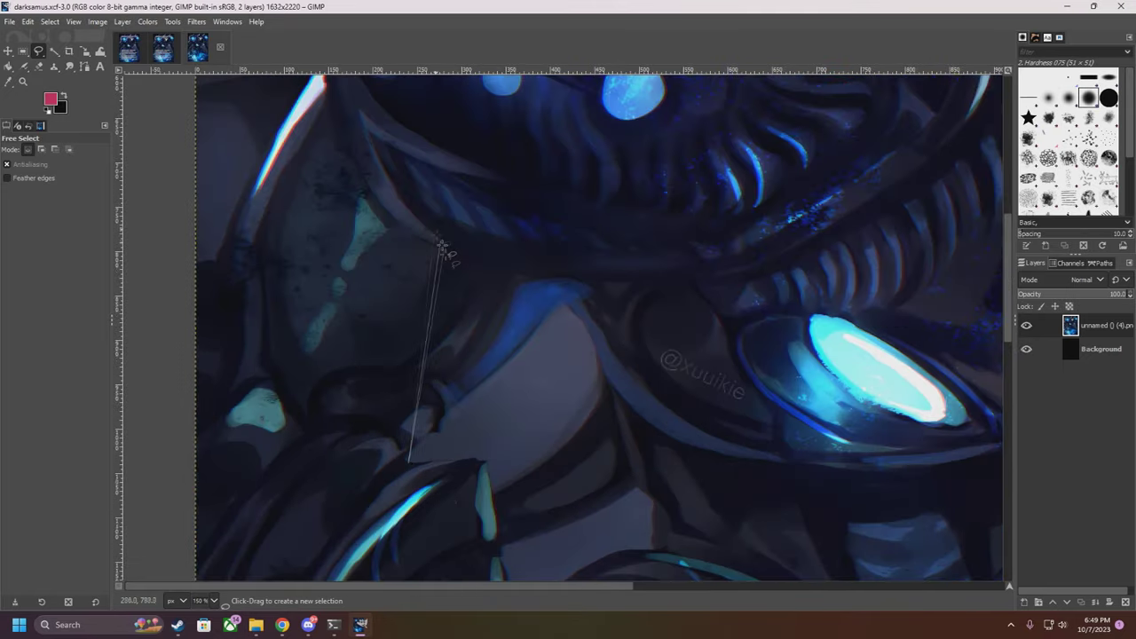
ctrl+scroll(409, 457, up, 2)
click(375, 467)
drag(421, 464, 507, 457)
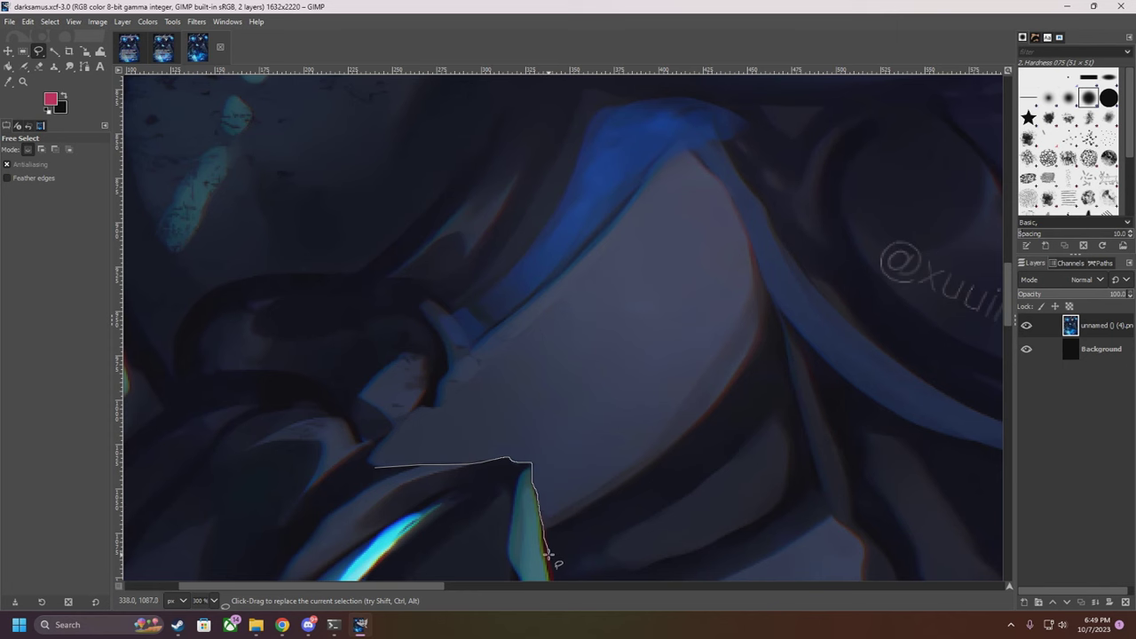
Trace the selection outline down the fin's right edge beside the glowing strip and remove the misplaced last points
scroll(548, 555, down, 5)
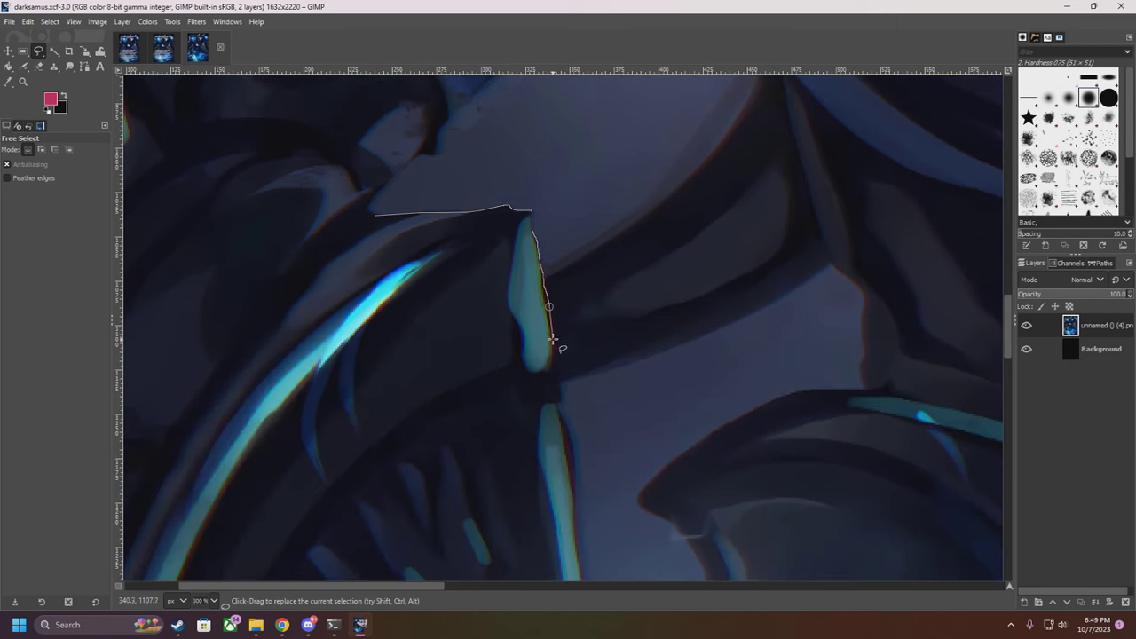
drag(554, 341, 561, 366)
drag(559, 417, 578, 449)
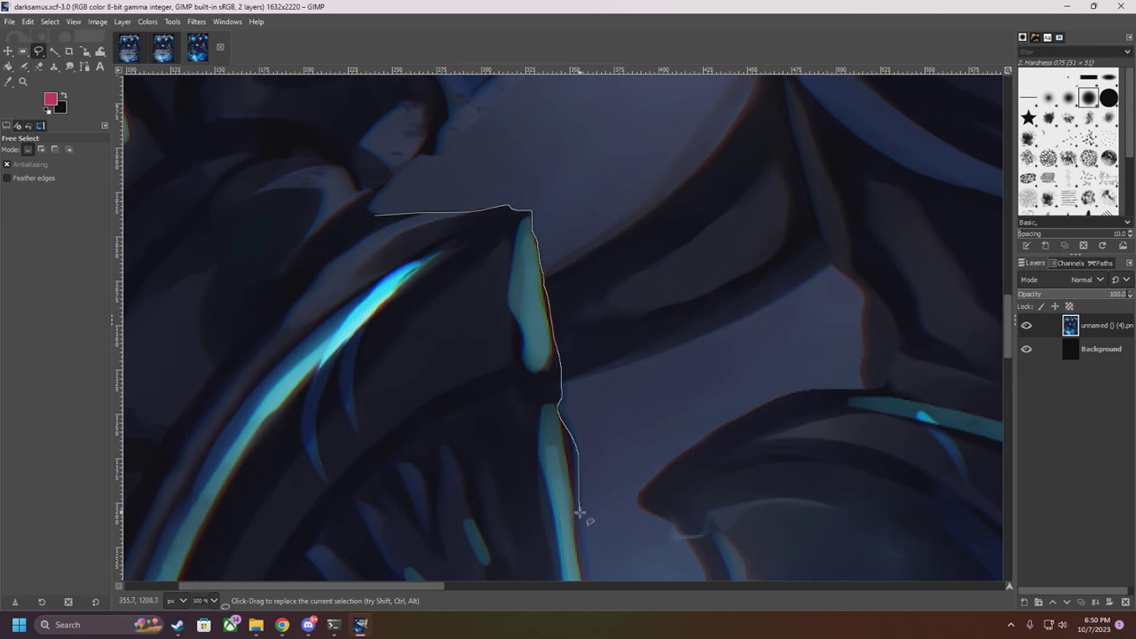
scroll(587, 556, down, 5)
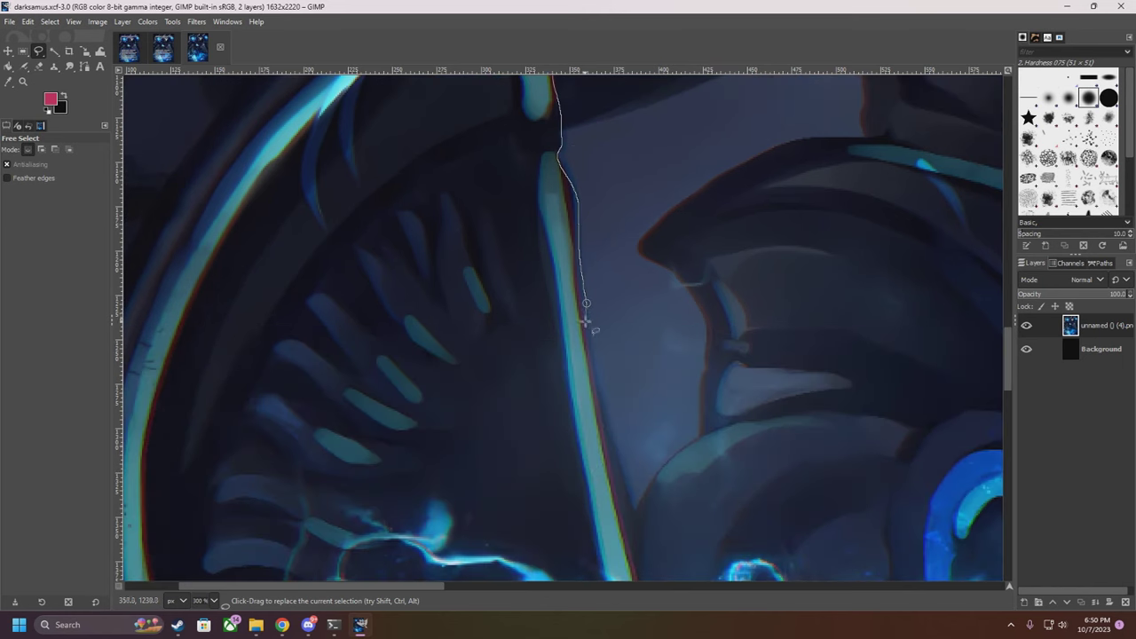
click(609, 435)
drag(621, 489, 629, 510)
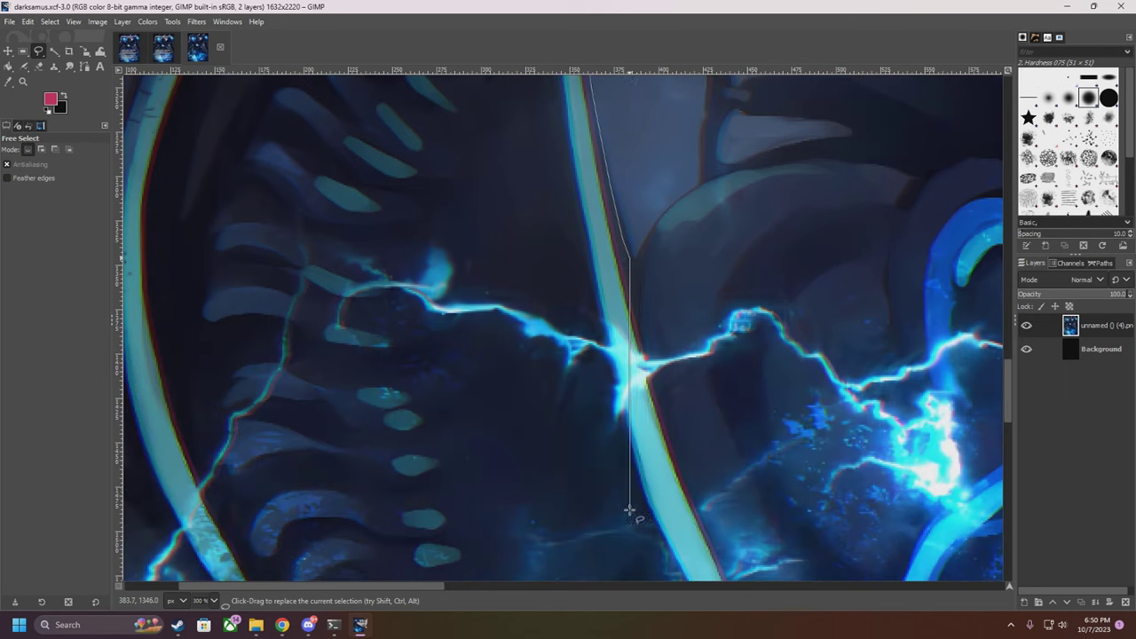
key(BackSpace)
key(BackSpace)
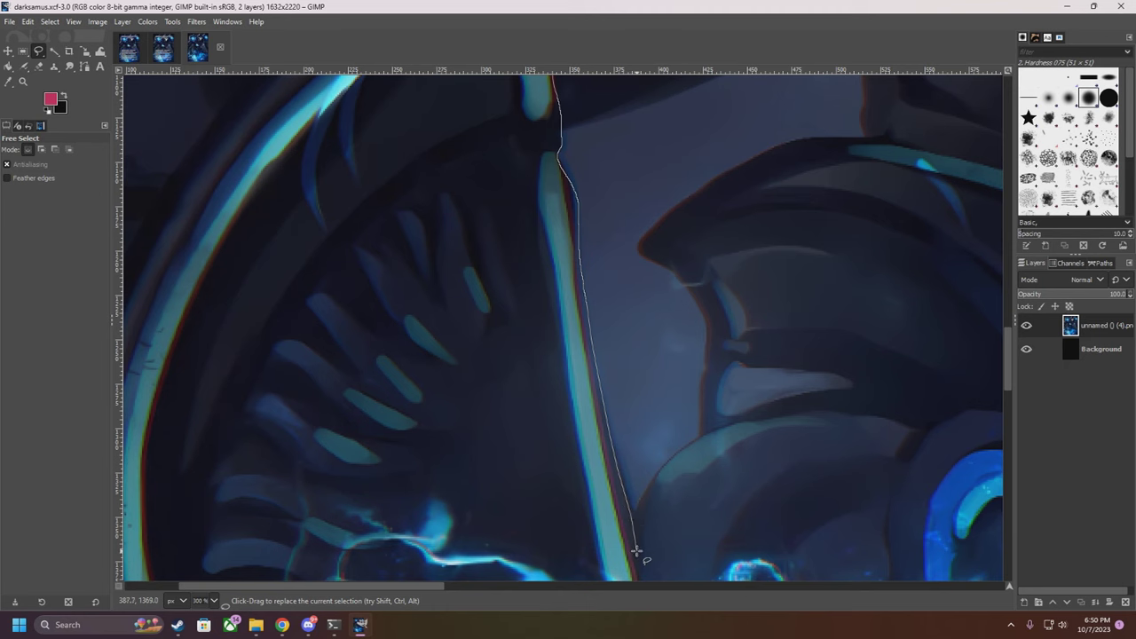
Continue the outline past the lightning crossing and along the glowing strip to its wide lower end
scroll(637, 552, down, 5)
click(648, 359)
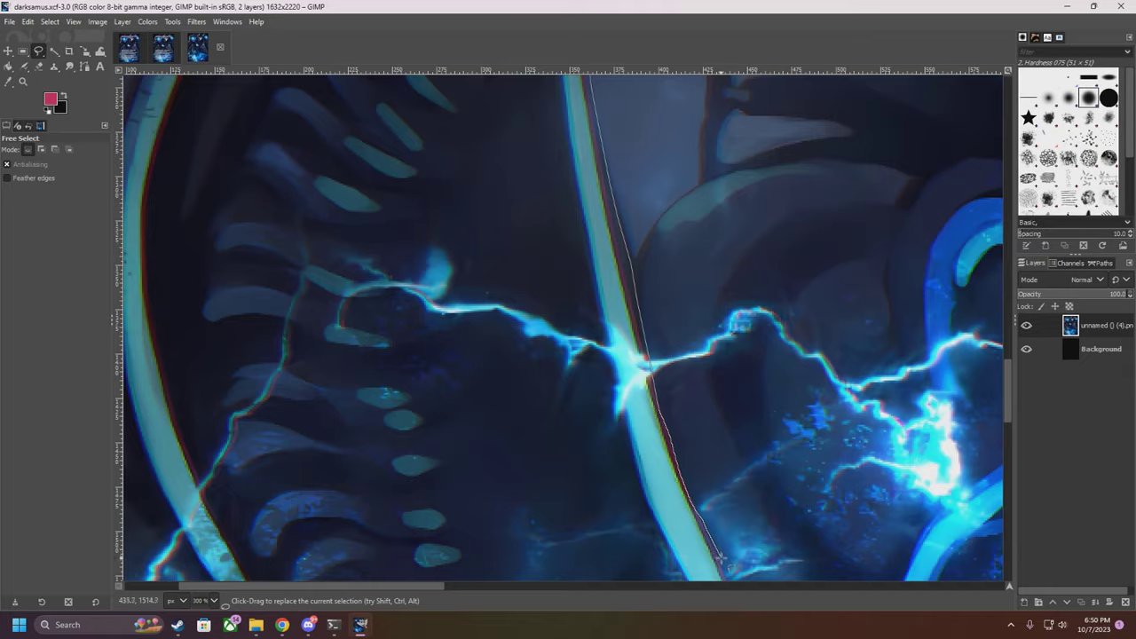
click(729, 574)
scroll(728, 574, down, 5)
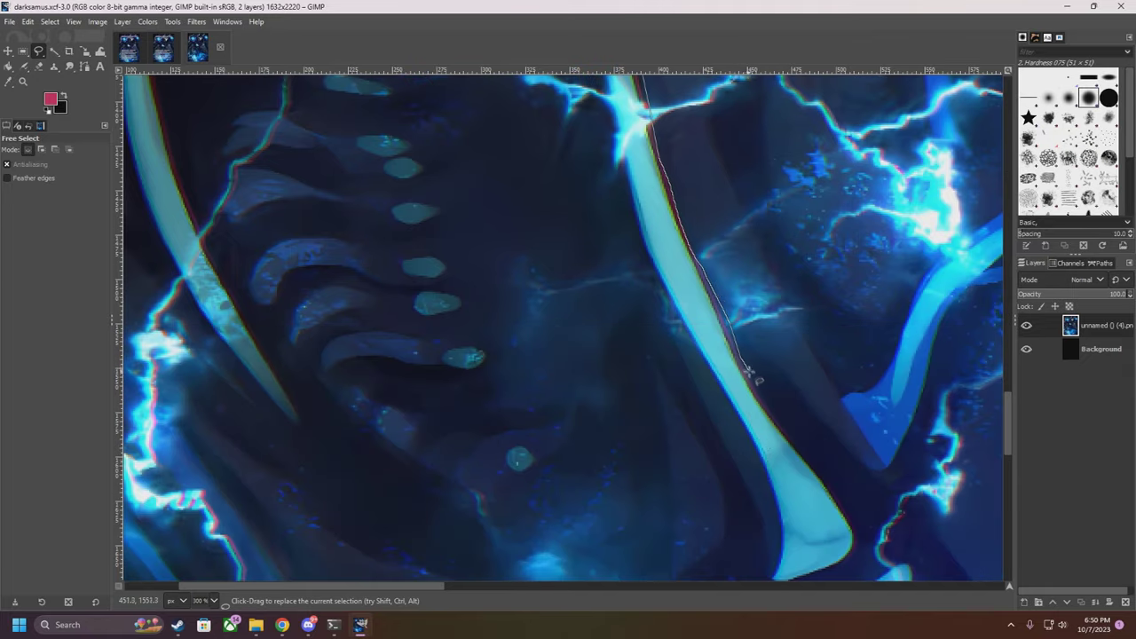
click(816, 462)
scroll(815, 462, down, 4)
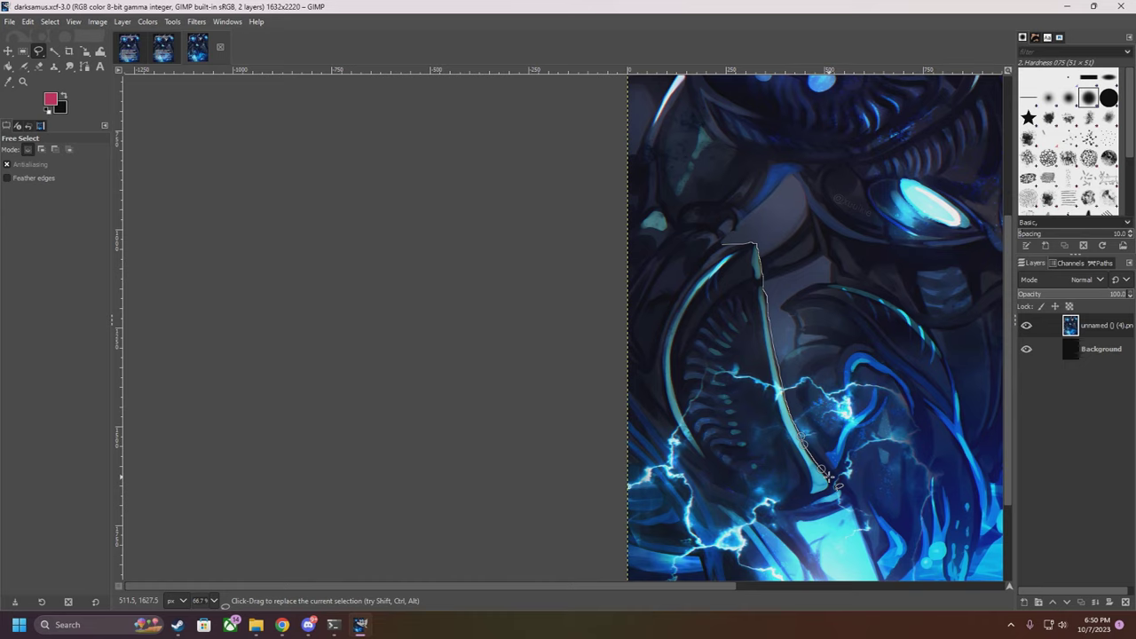
Extend the outline across the dark joint below the strip to the upper right corner of the glowing cannon barrel
scroll(828, 477, up, 3)
scroll(515, 581, down, 2)
scroll(543, 594, right, 2)
scroll(448, 475, up, 2)
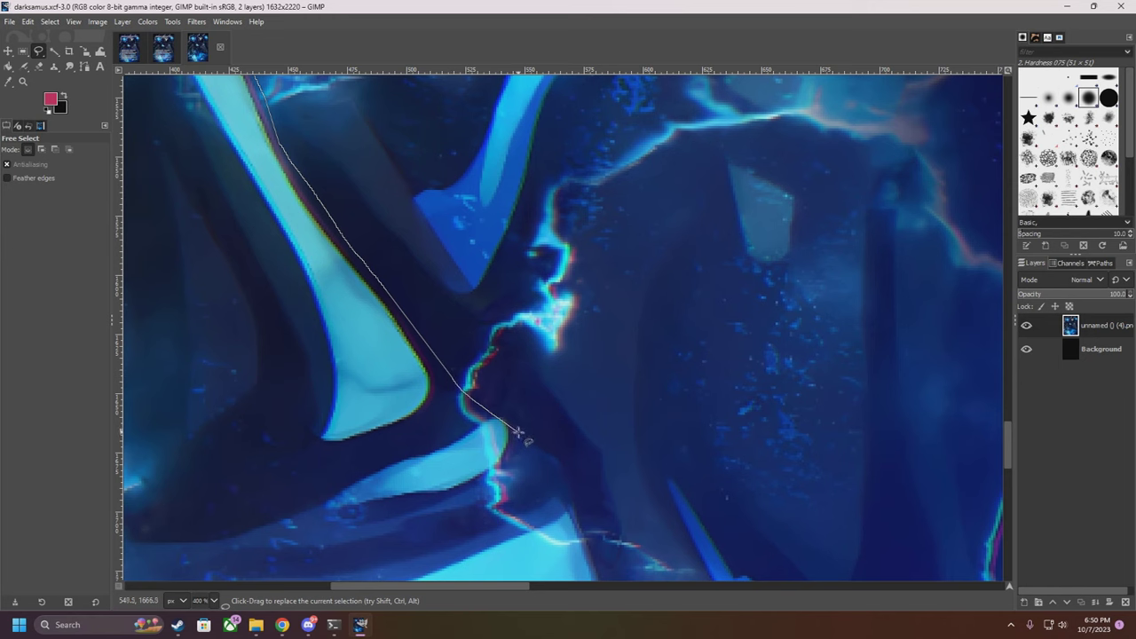
scroll(620, 527, down, 3)
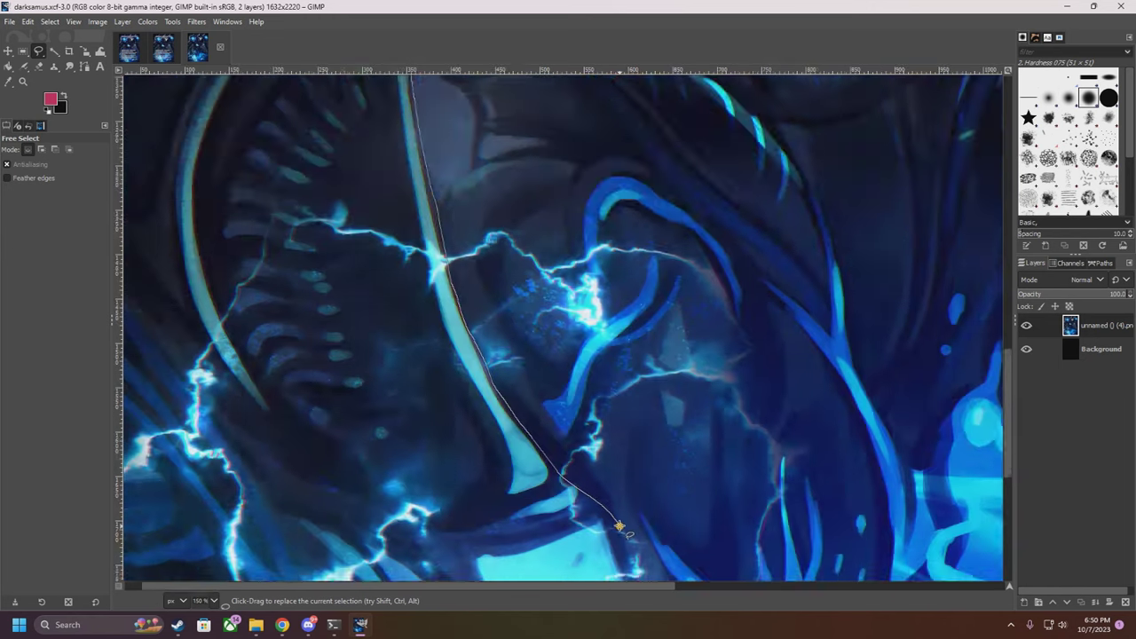
scroll(619, 526, down, 5)
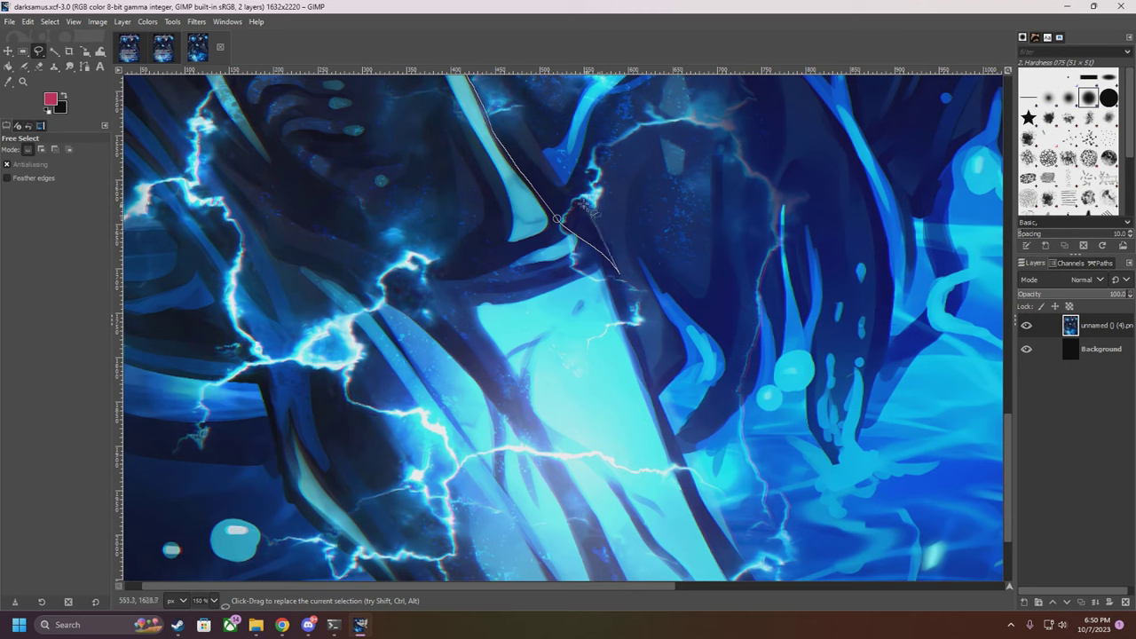
click(619, 274)
scroll(638, 331, up, 1)
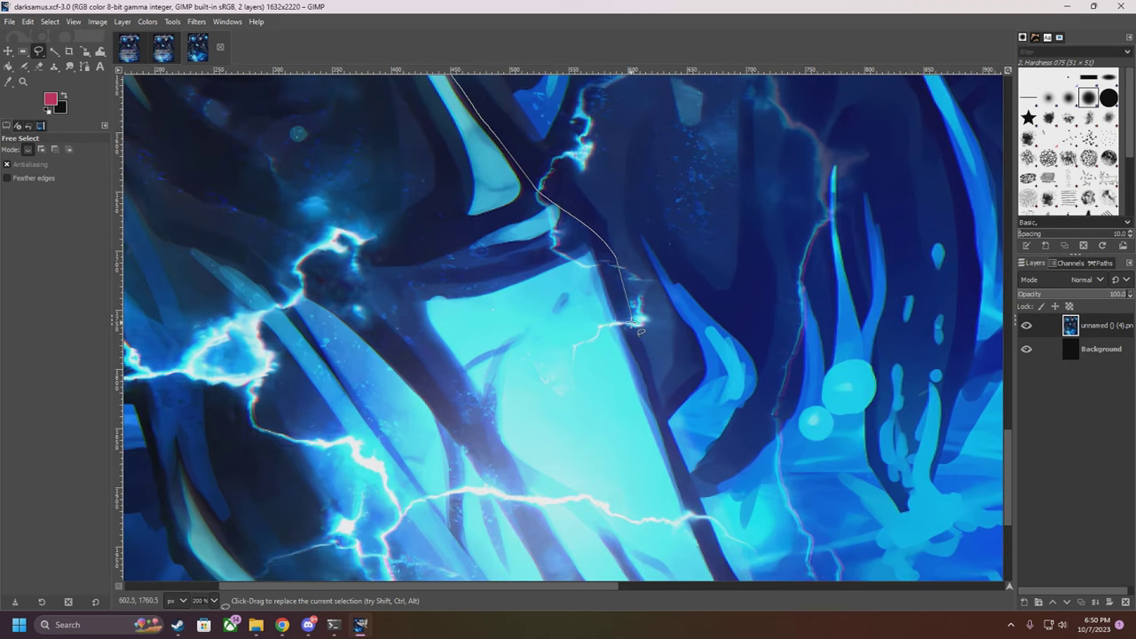
Trace the outline down the right side of the glowing barrel to the artwork's bottom edge
drag(646, 344, 679, 446)
drag(746, 582, 782, 635)
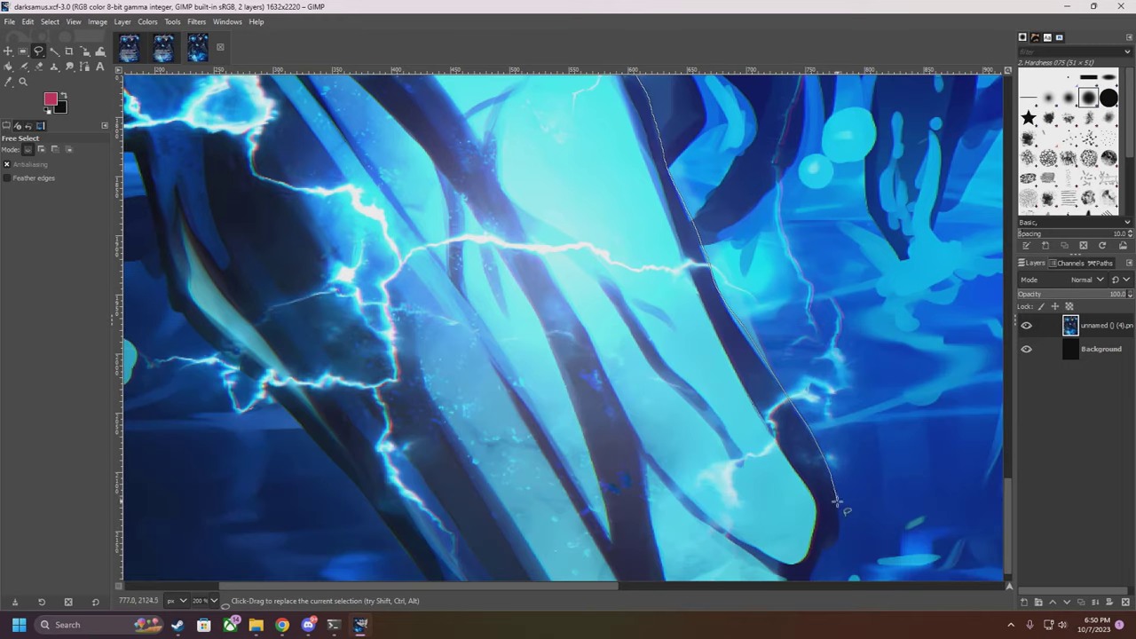
drag(818, 565, 818, 573)
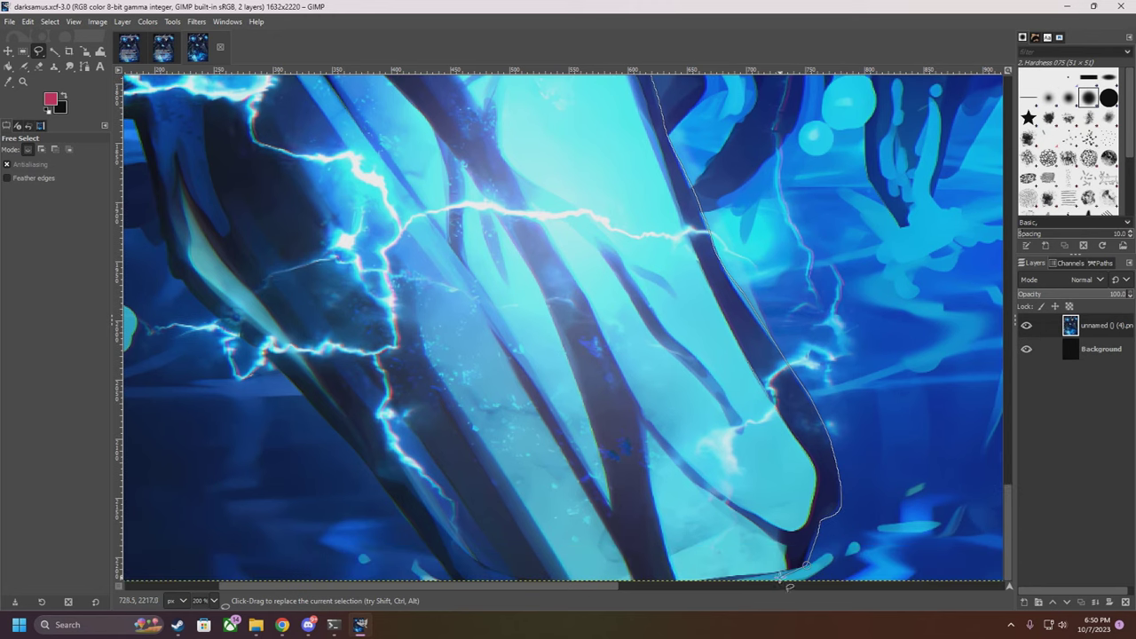
Run the outline along the artwork's bottom edge beneath the barrel and up the lower part of its left side
scroll(782, 584, down, 1)
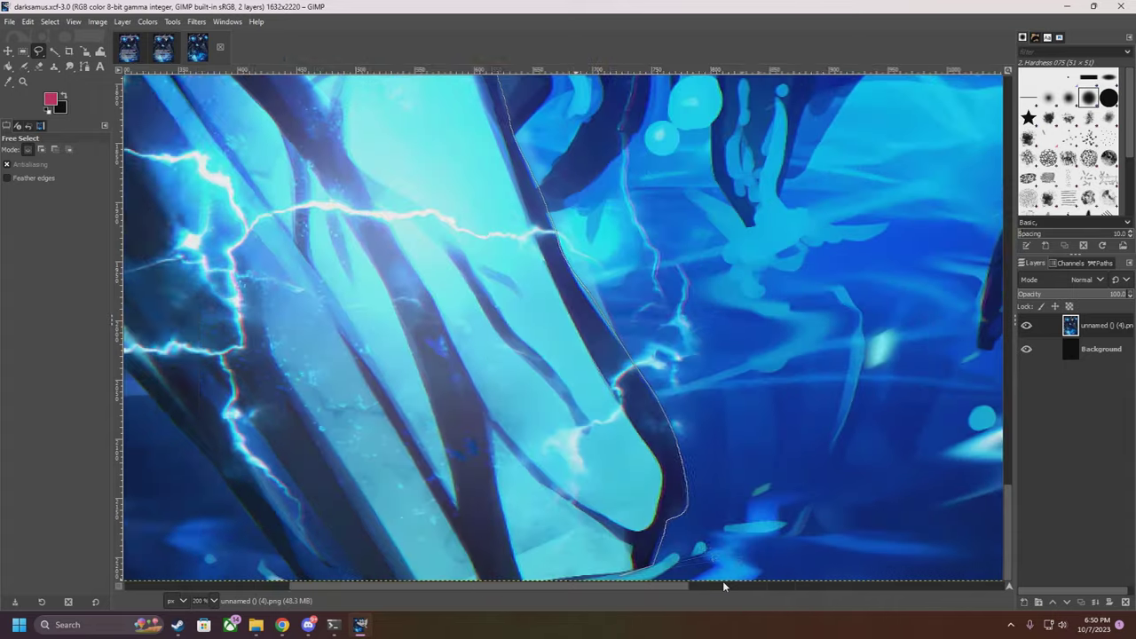
scroll(723, 589, left, 2)
scroll(722, 589, up, 2)
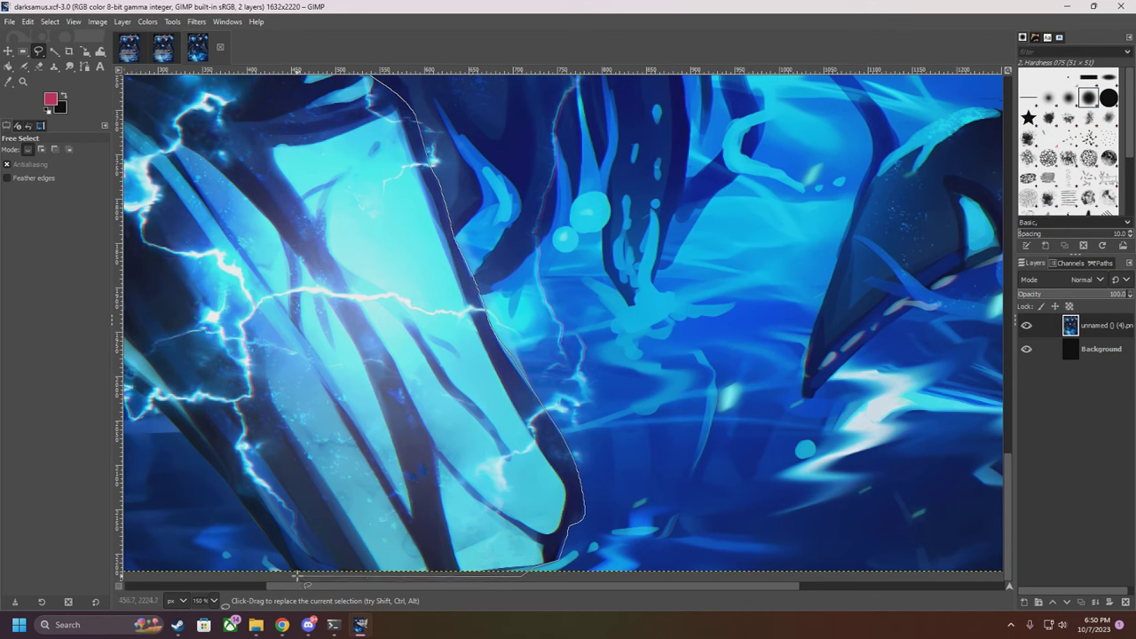
click(227, 483)
click(194, 445)
scroll(293, 417, left, 5)
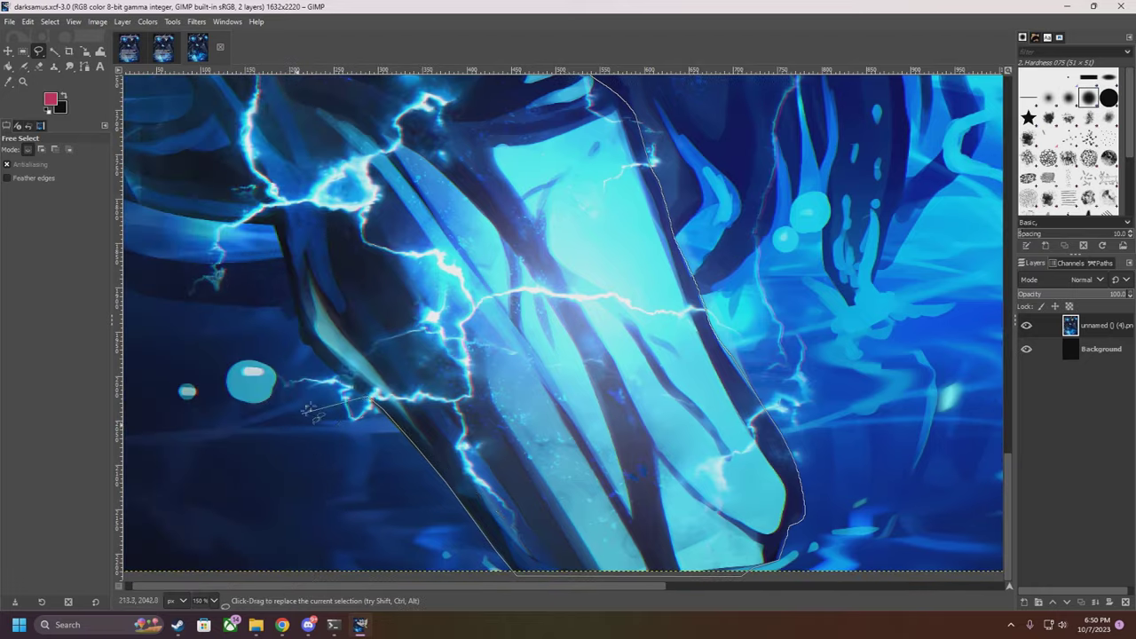
Trace the outline through the small lightning bolt and up the barrel's dark left edge beside the pale highlight
scroll(330, 377, up, 4)
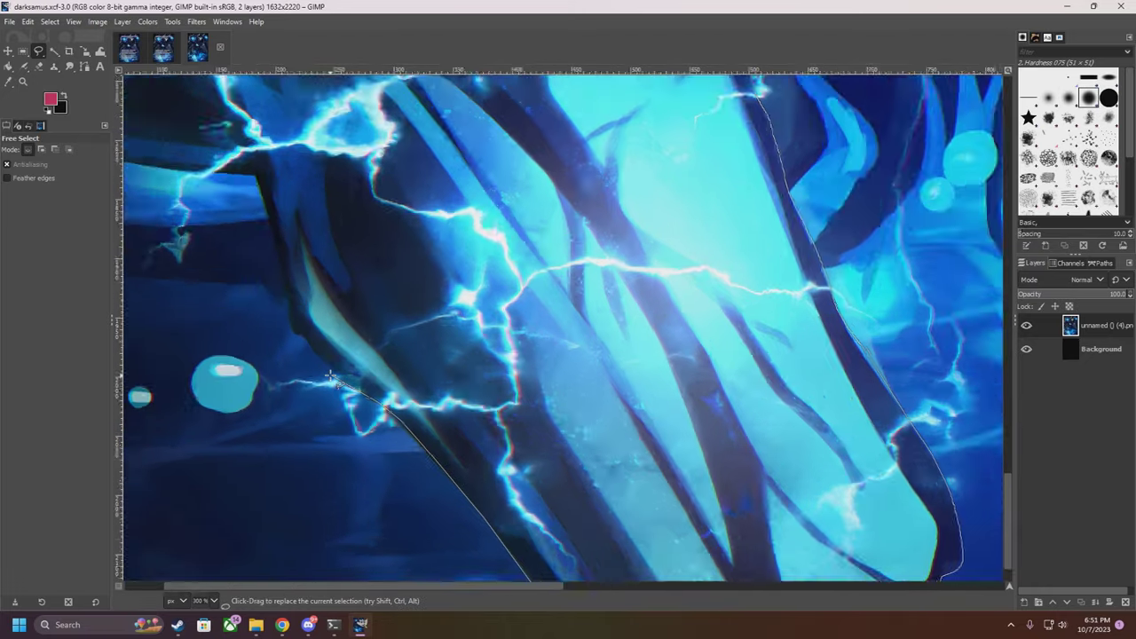
scroll(342, 379, down, 5)
scroll(342, 379, up, 3)
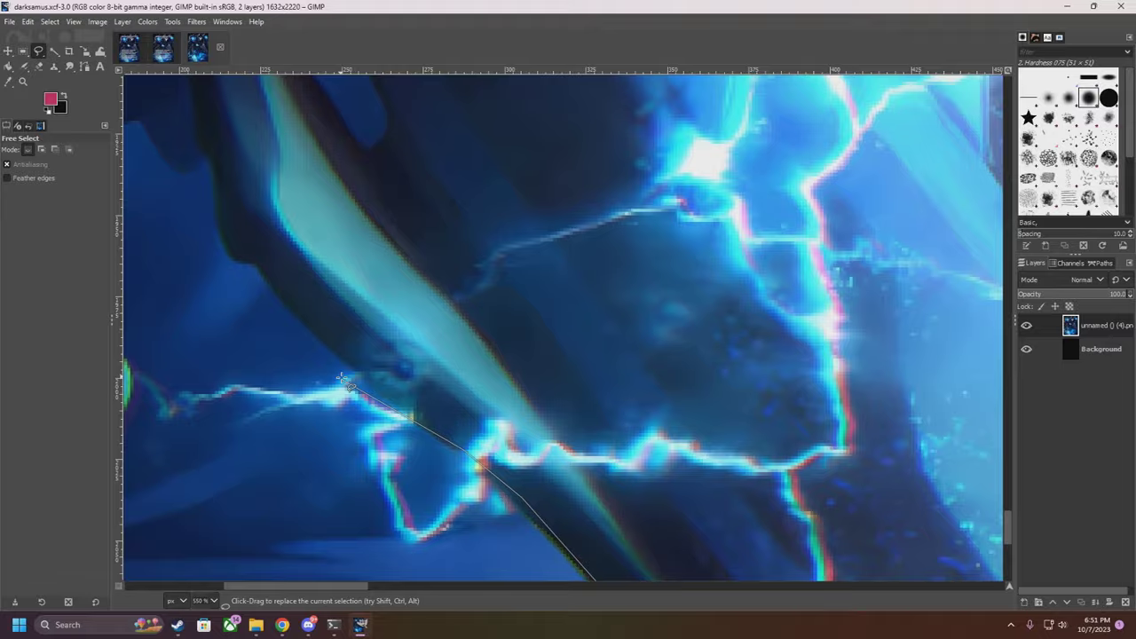
scroll(342, 379, up, 2)
mouse_move(271, 292)
mouse_down()
mouse_move(261, 263)
mouse_move(236, 257)
mouse_move(222, 237)
mouse_move(216, 188)
mouse_up()
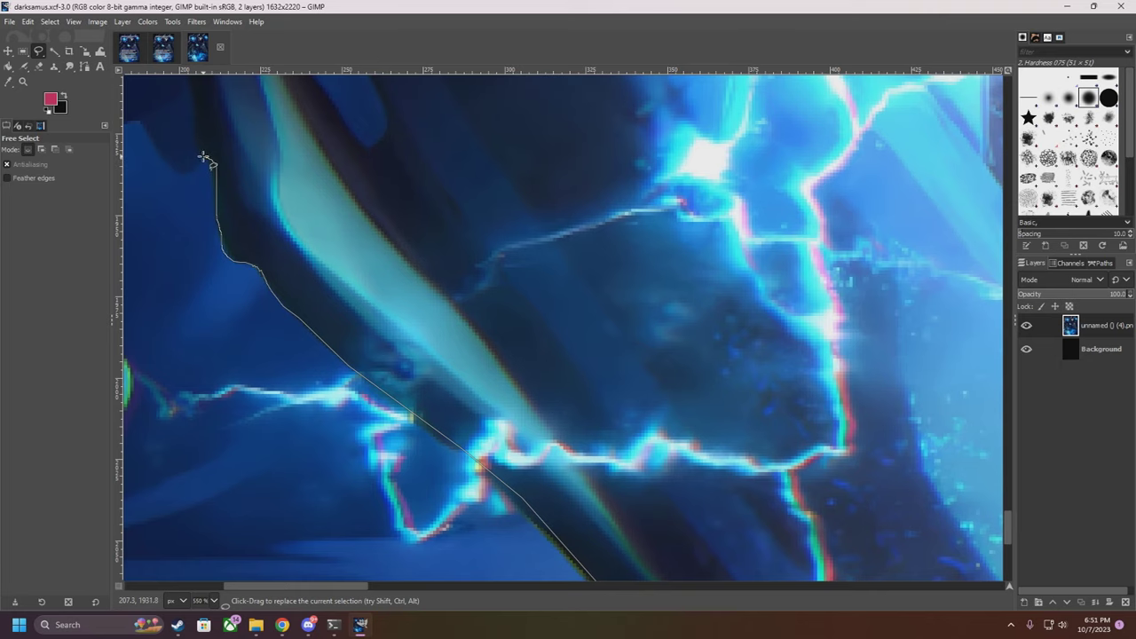
Continue the outline up the cannon's left edge, past the lightning junction and onto the arm's dark blue bands
scroll(204, 158, down, 3)
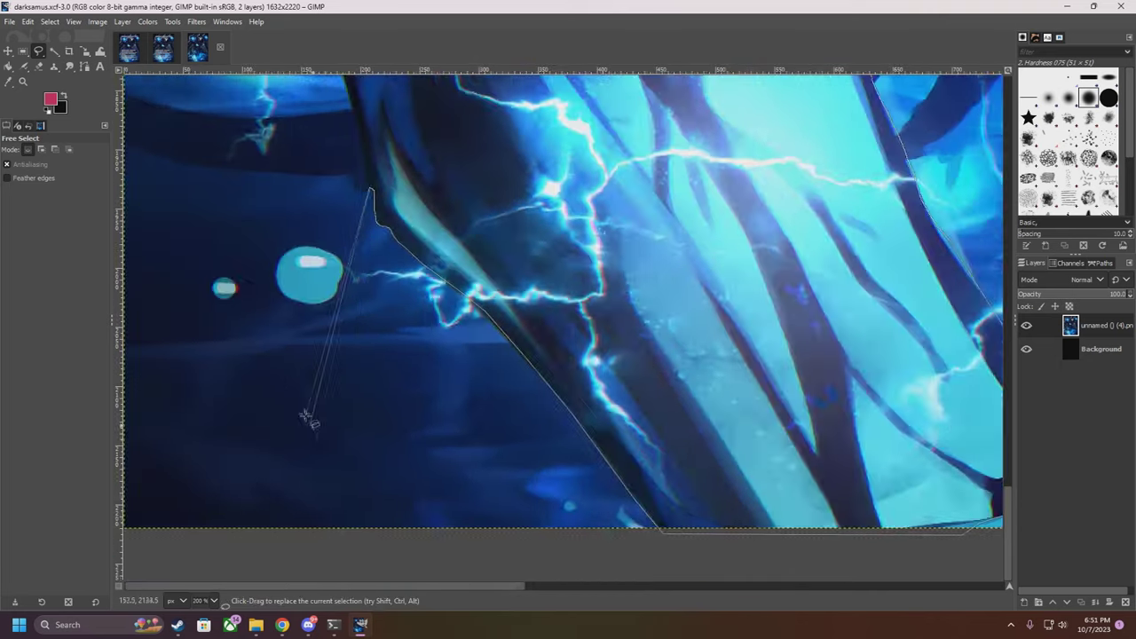
scroll(306, 417, up, 5)
click(357, 381)
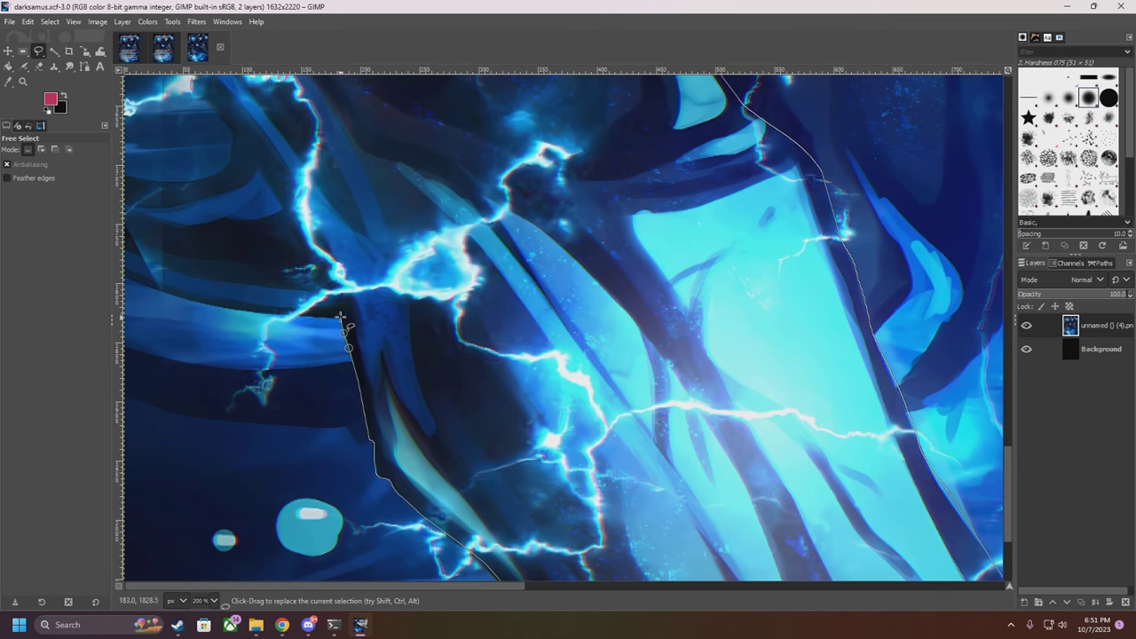
scroll(338, 314, down, 3)
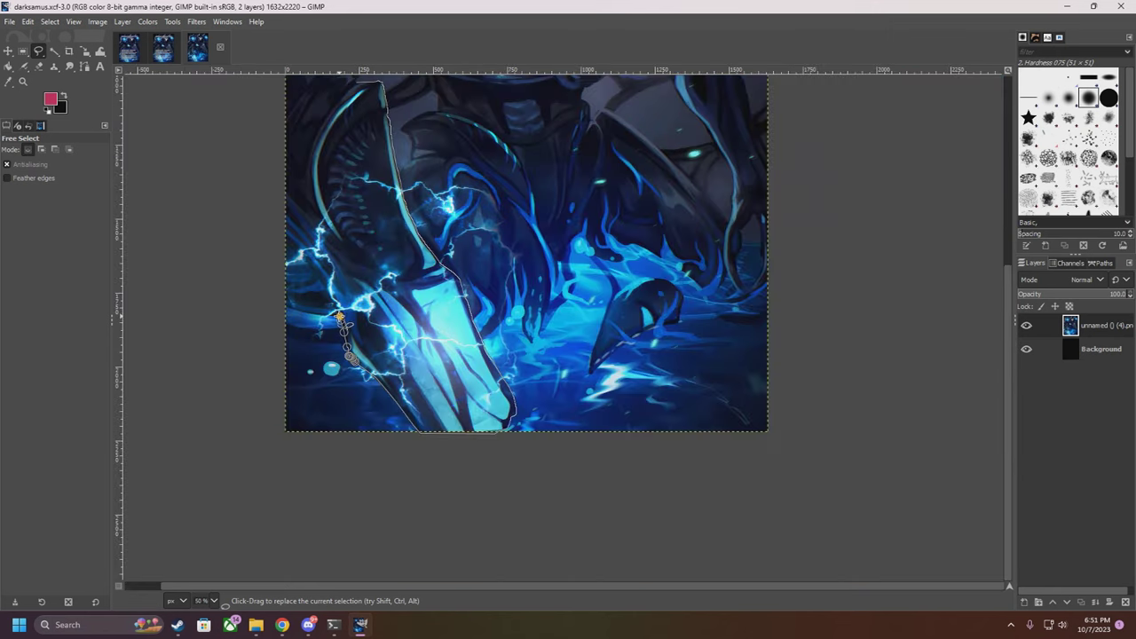
scroll(339, 314, up, 3)
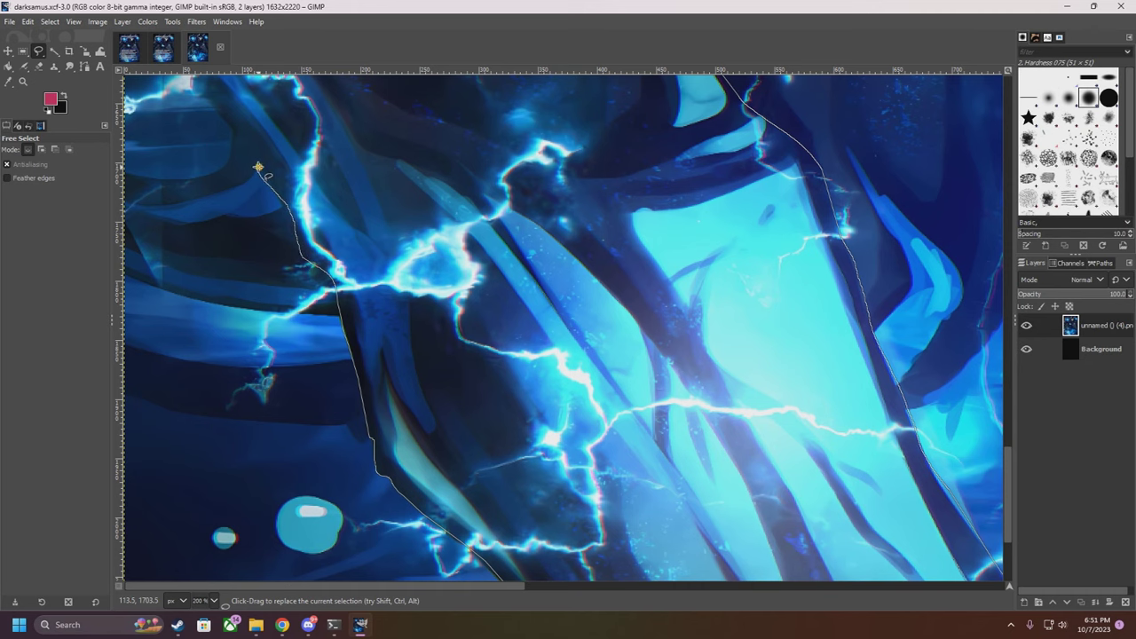
Trace the outline up the arm's left side, across the lightning and out to the artwork's left edge
scroll(258, 167, up, 5)
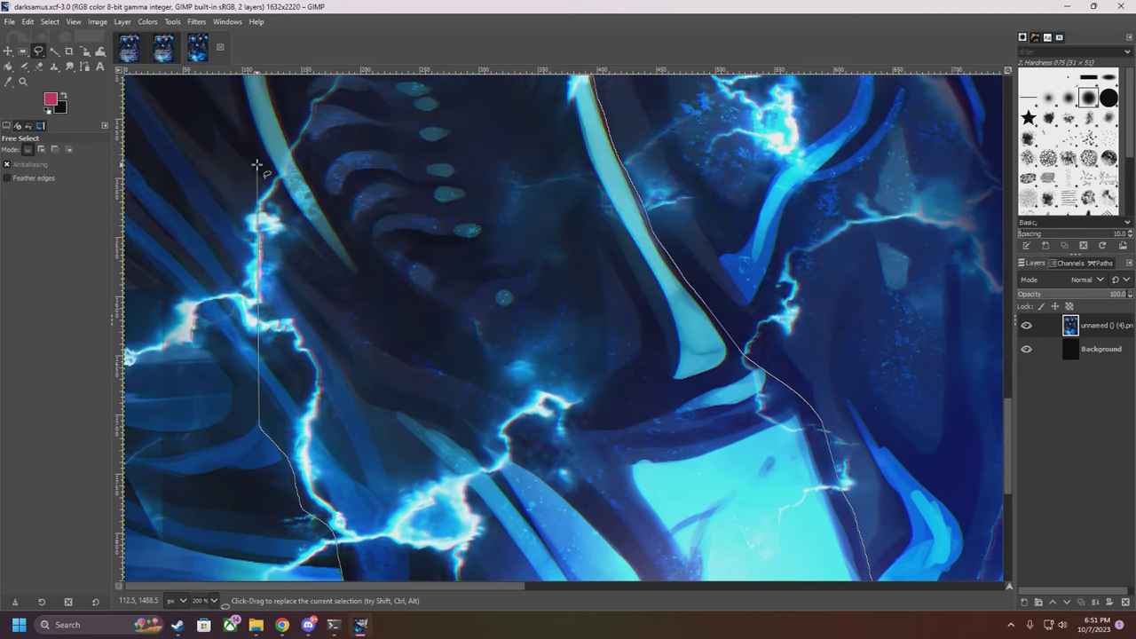
click(231, 381)
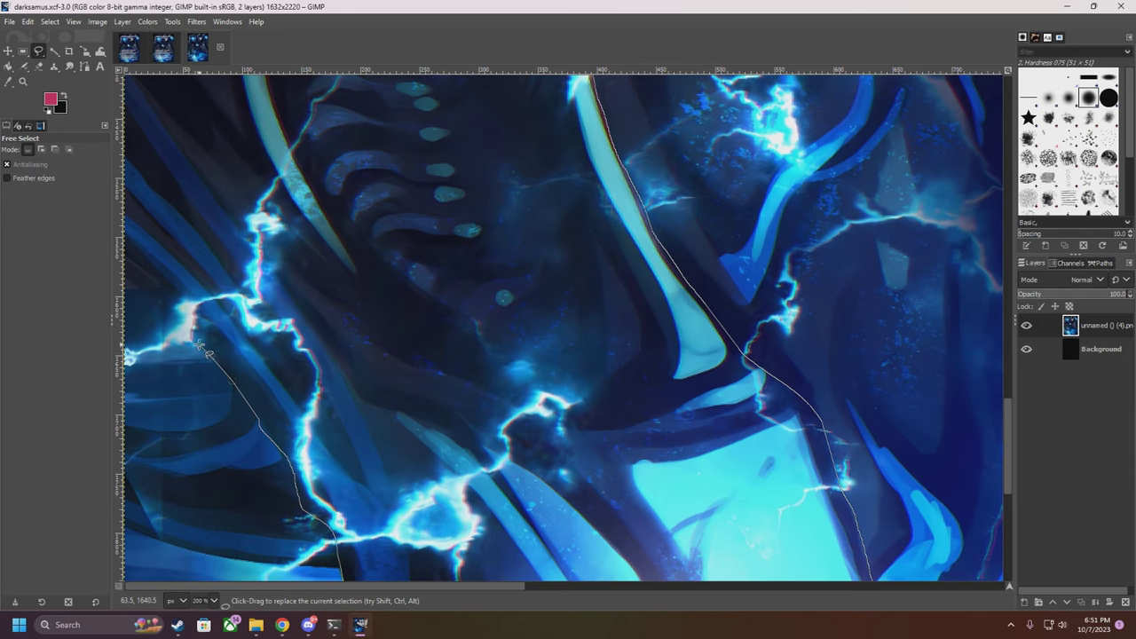
scroll(199, 345, down, 3)
scroll(199, 346, up, 2)
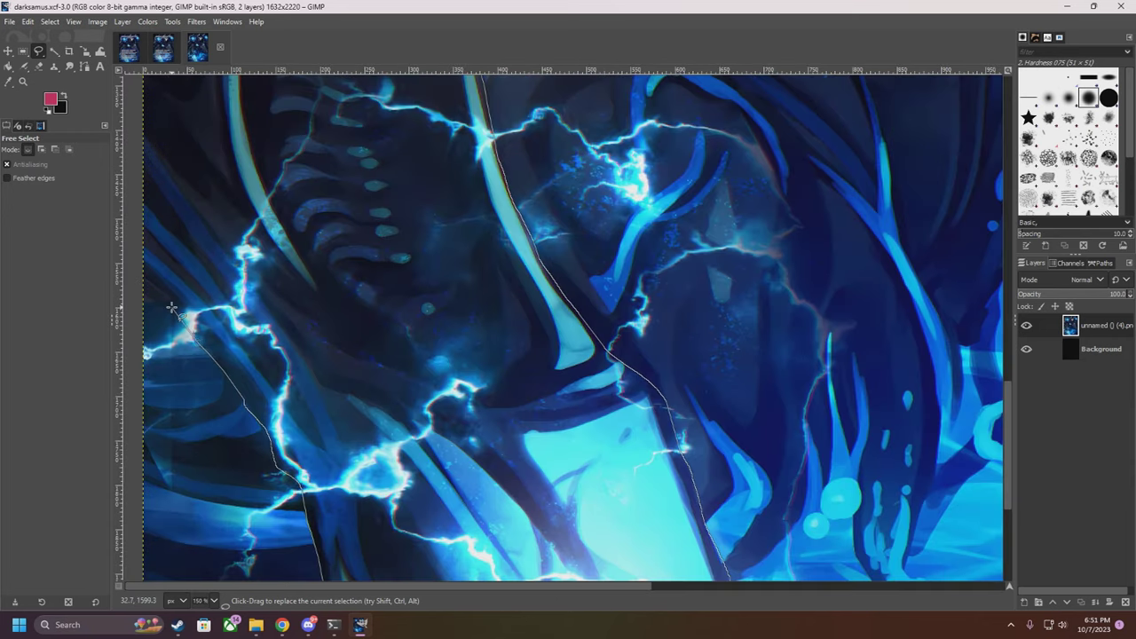
scroll(142, 306, up, 3)
scroll(142, 311, up, 3)
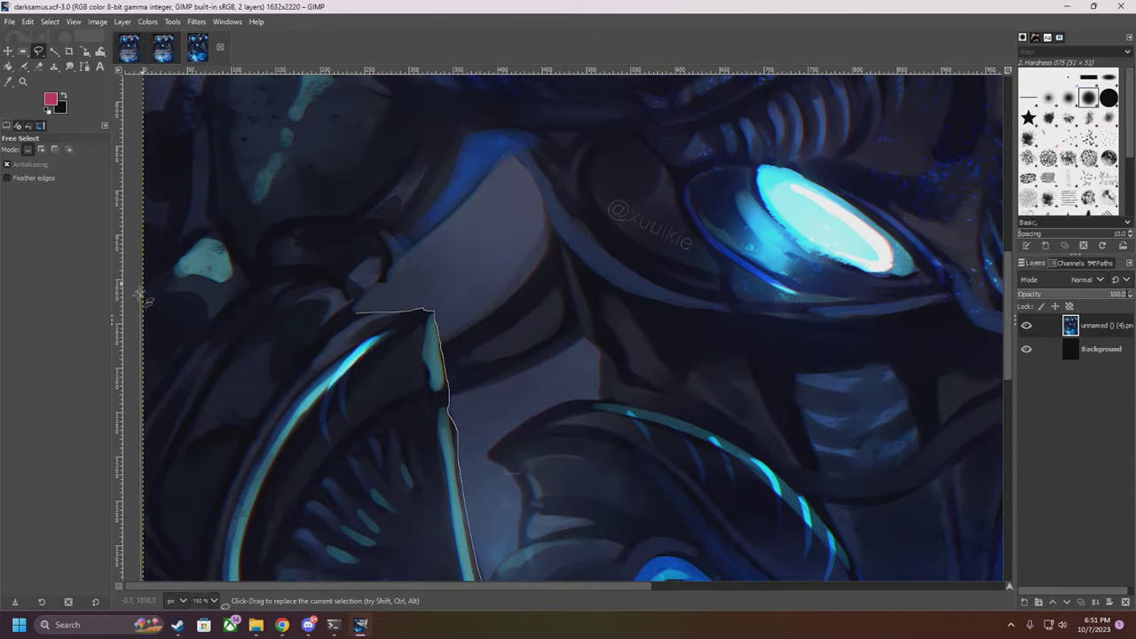
Close the outline at its starting point above the cannon, apply it as a selection and copy the arm cannon from the artwork
click(355, 315)
key(Return)
key(ctrl+c)
scroll(355, 315, down, 4)
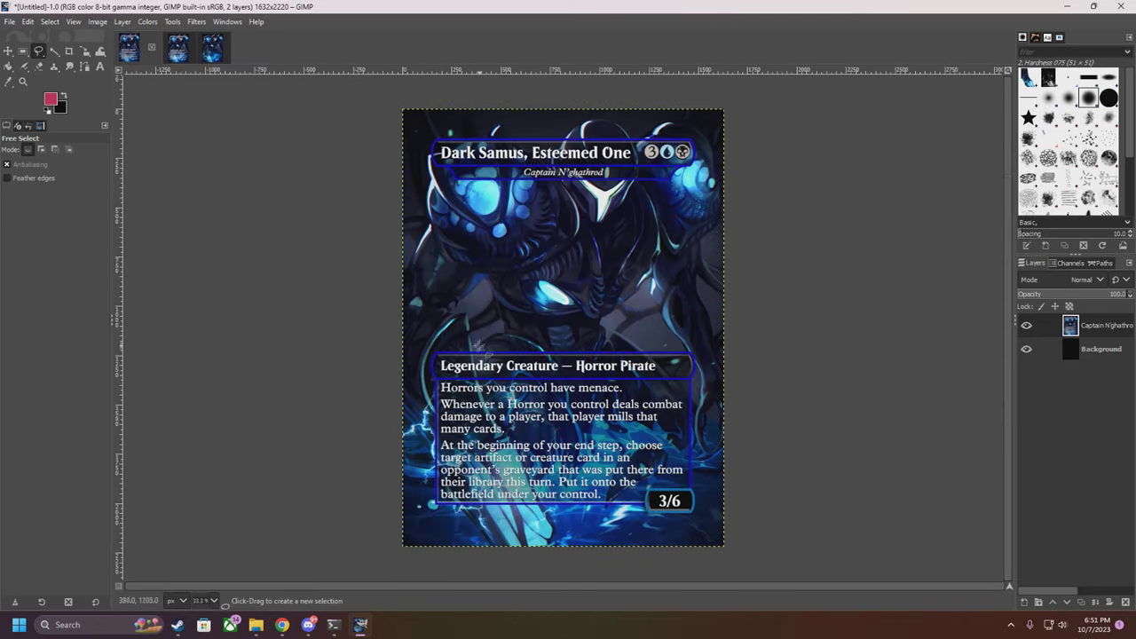
key(ctrl)
scroll(468, 383, up, 3)
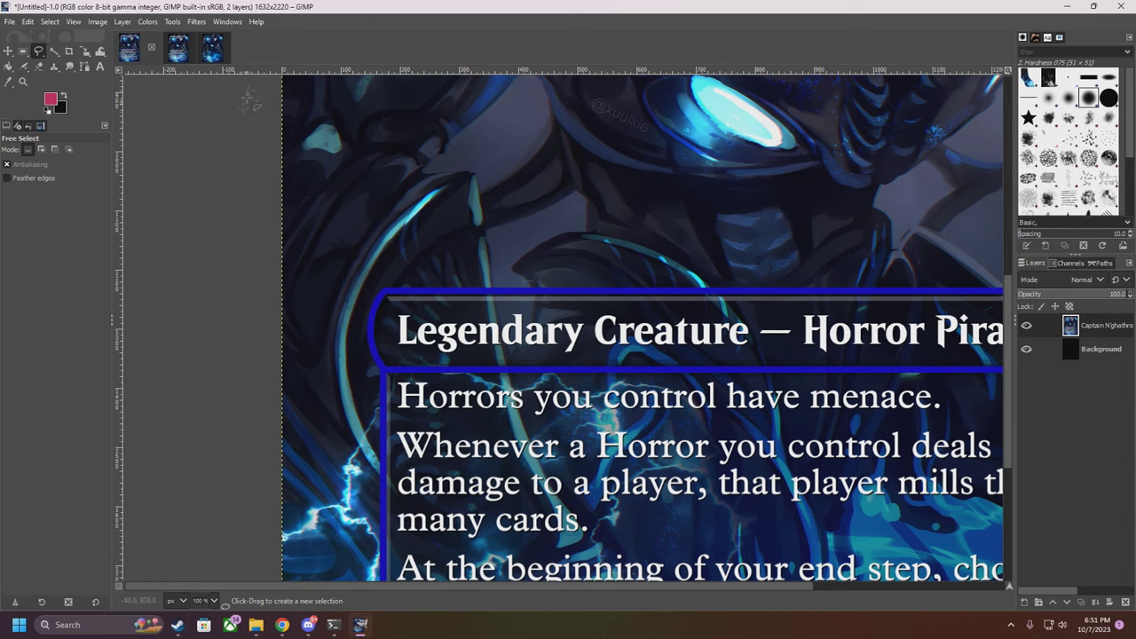
click(213, 47)
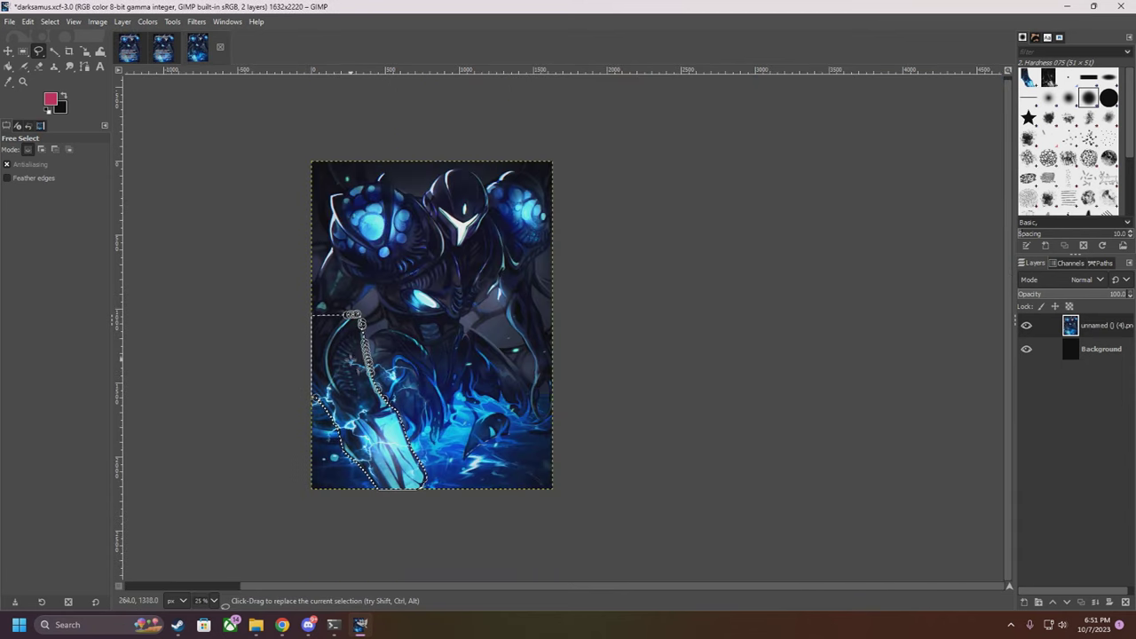
scroll(355, 399, up, 3)
key(ctrl+c)
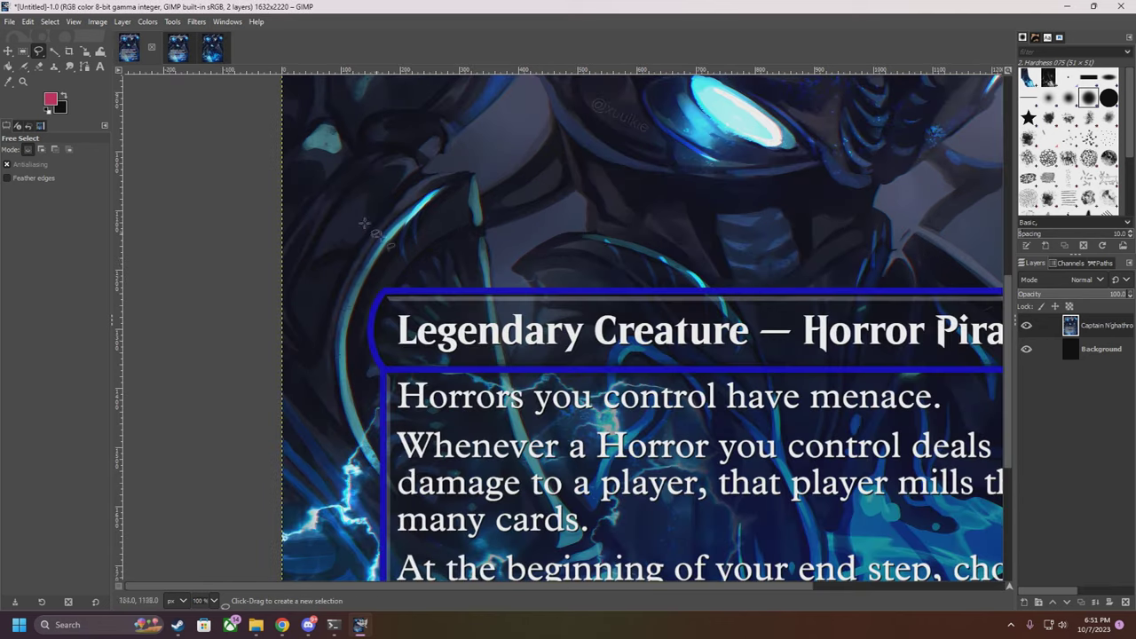
Paste the art-only arm cannon into the framed card and move it roughly over the card's own cannon
click(132, 48)
scroll(432, 309, down, 3)
scroll(432, 309, down, 1)
key(ctrl+v)
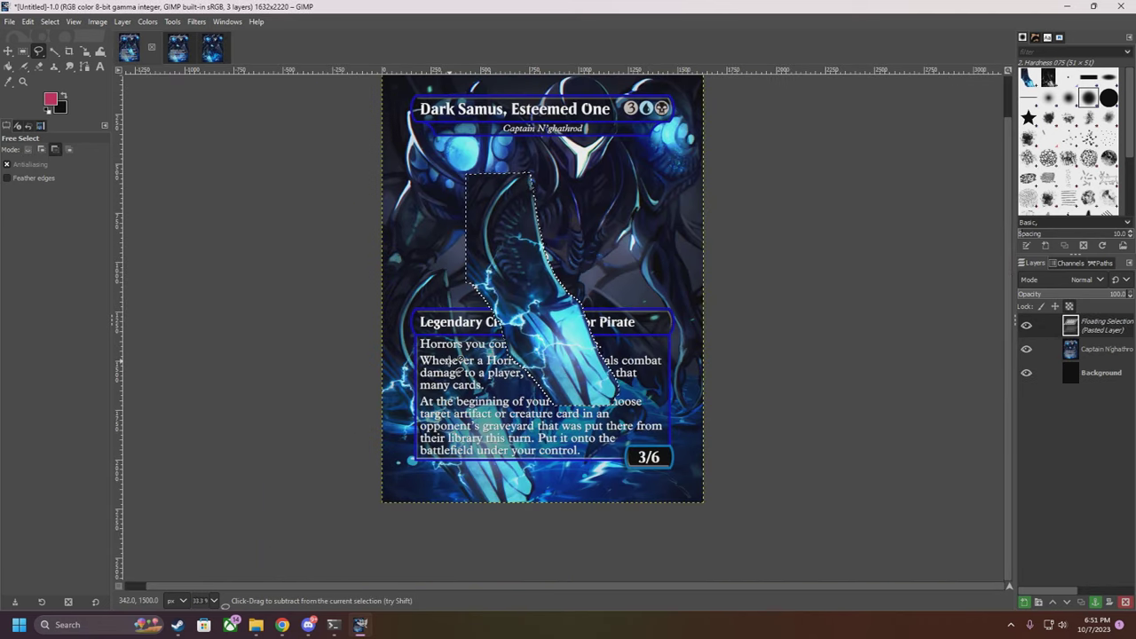
click(8, 52)
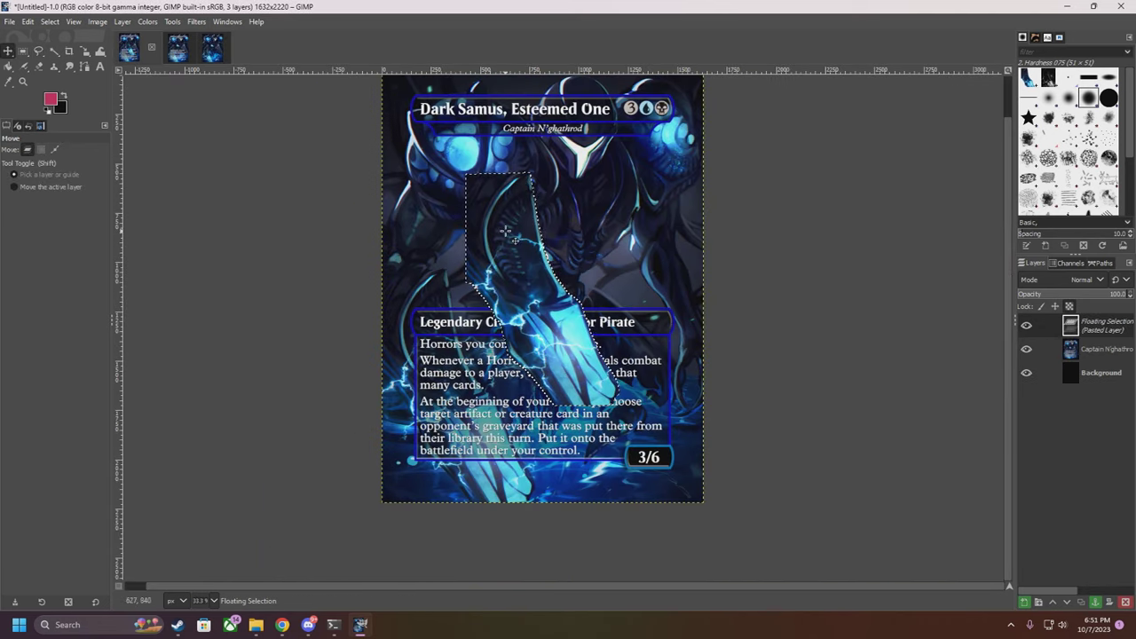
drag(505, 236, 452, 319)
Align the pasted art-only cannon with the card's bottom and left edges and with the surrounding arm artwork
ctrl+scroll(498, 431, up, 1)
ctrl+scroll(502, 435, up, 2)
ctrl+scroll(484, 457, up, 2)
drag(480, 461, 450, 551)
scroll(450, 550, up, 2)
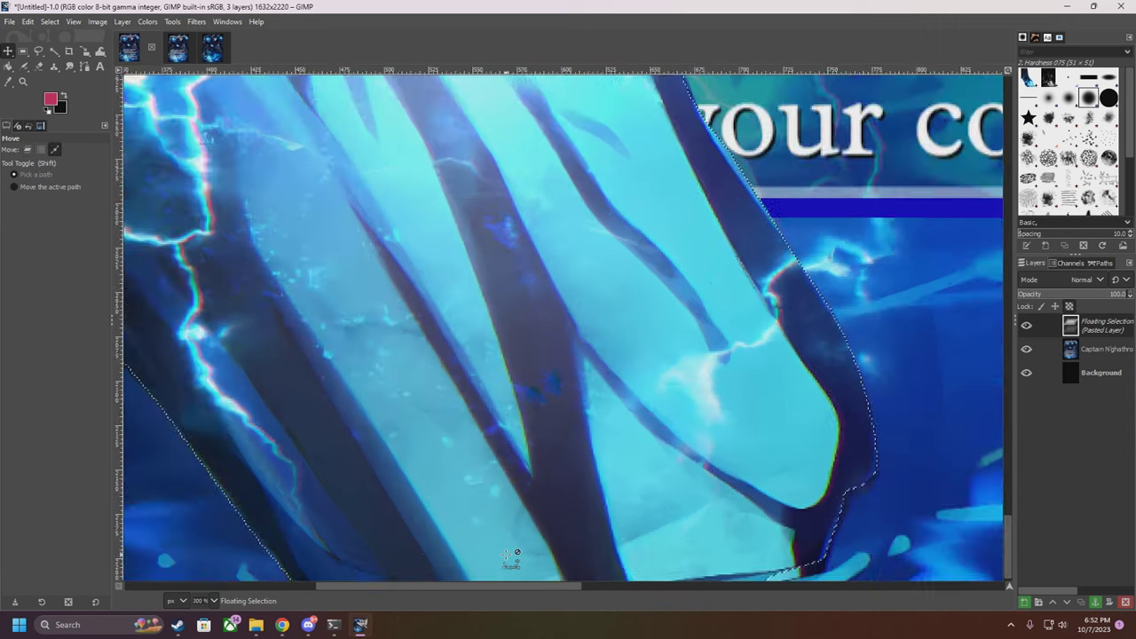
drag(439, 530, 442, 536)
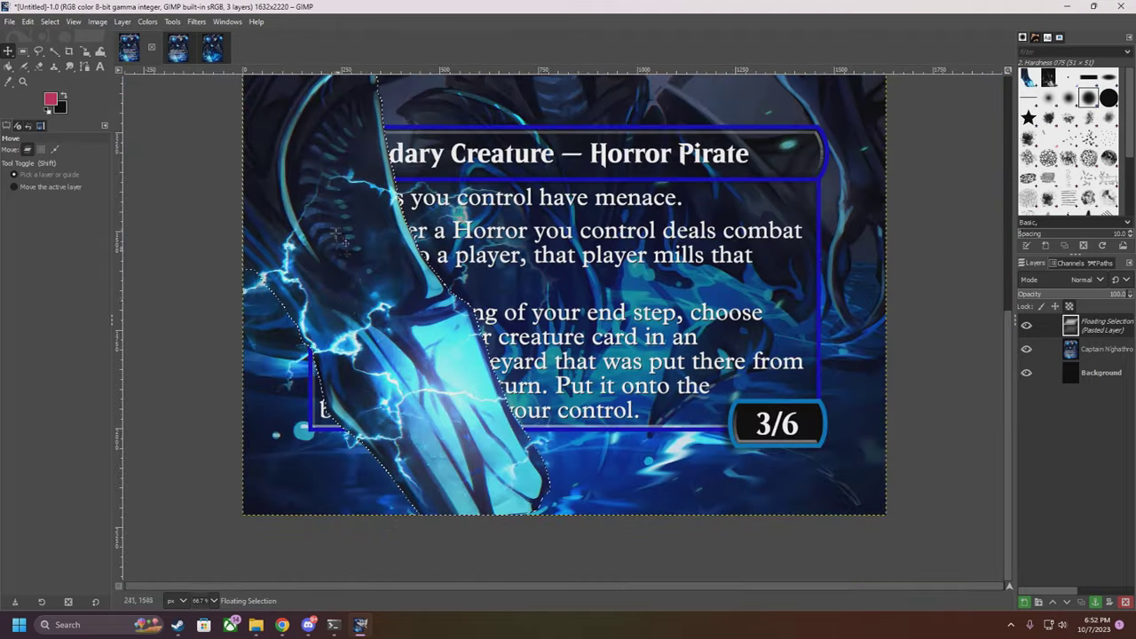
scroll(336, 233, up, 5)
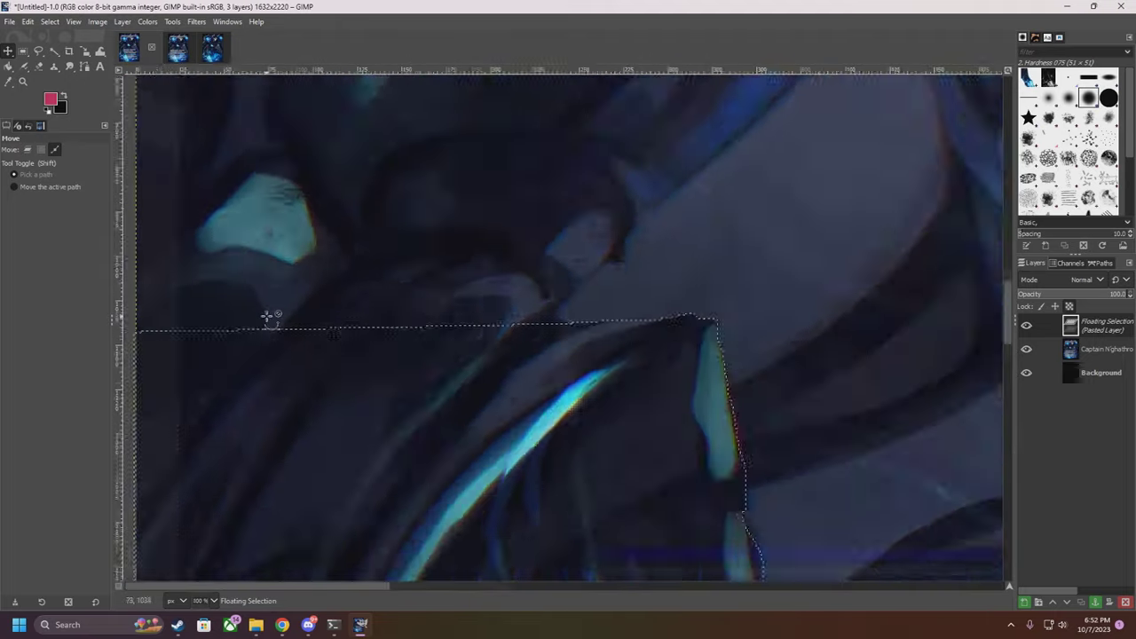
scroll(530, 338, down, 2)
scroll(530, 339, up, 5)
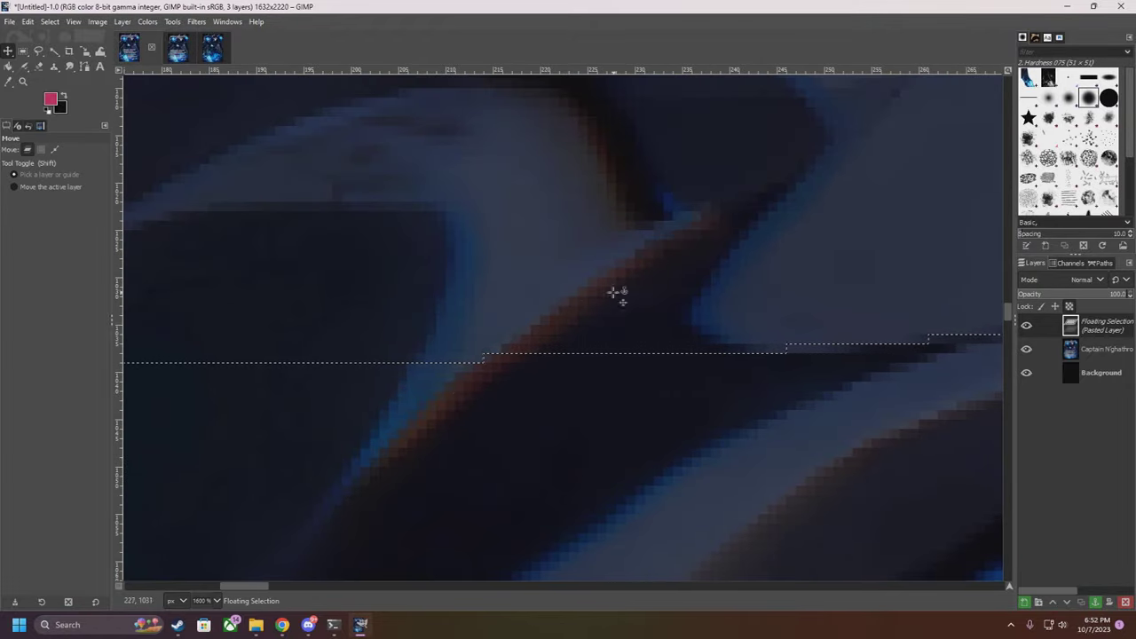
scroll(467, 378, down, 5)
scroll(467, 378, down, 4)
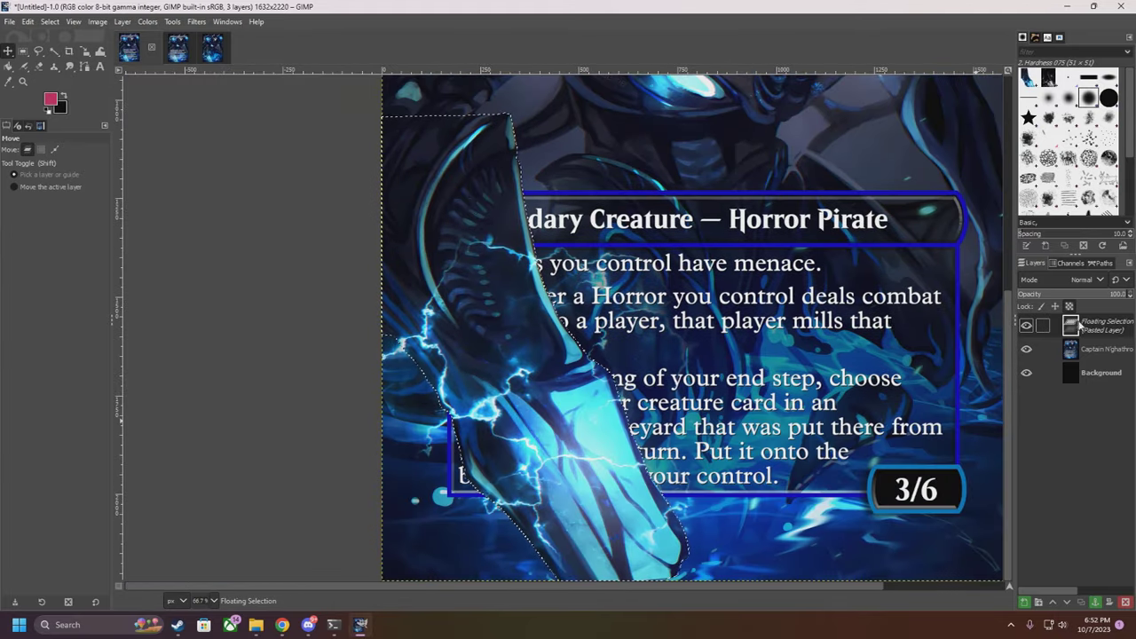
Anchor the floating art-only cannon to the card layer and inspect how it overlaps the rules text
right_click(1081, 327)
click(1008, 157)
scroll(734, 335, down, 4)
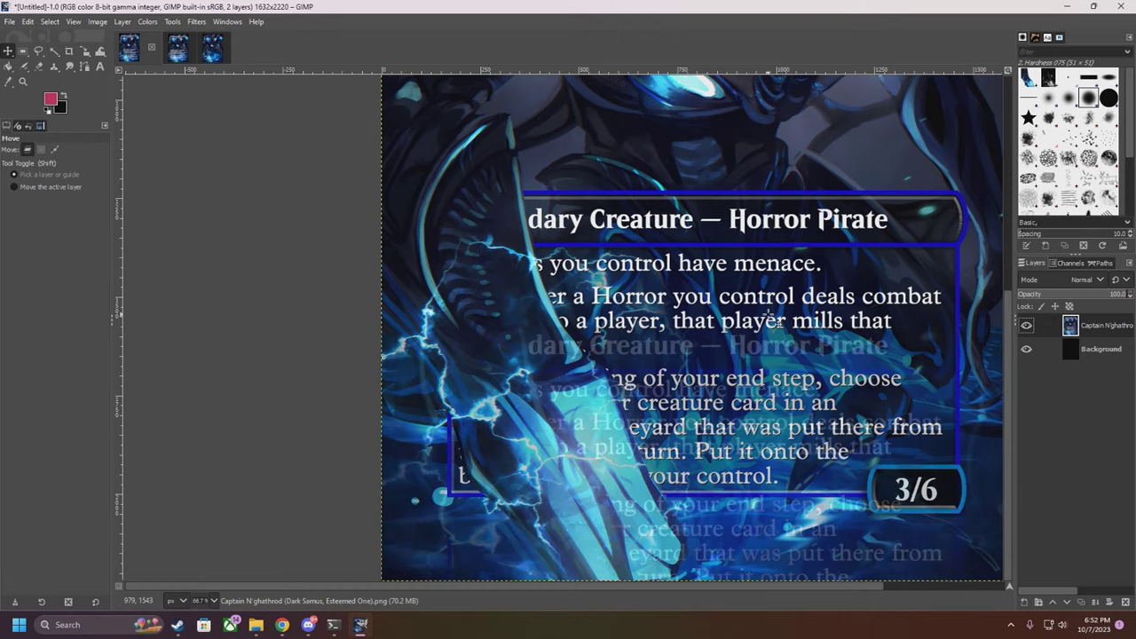
scroll(734, 334, down, 1)
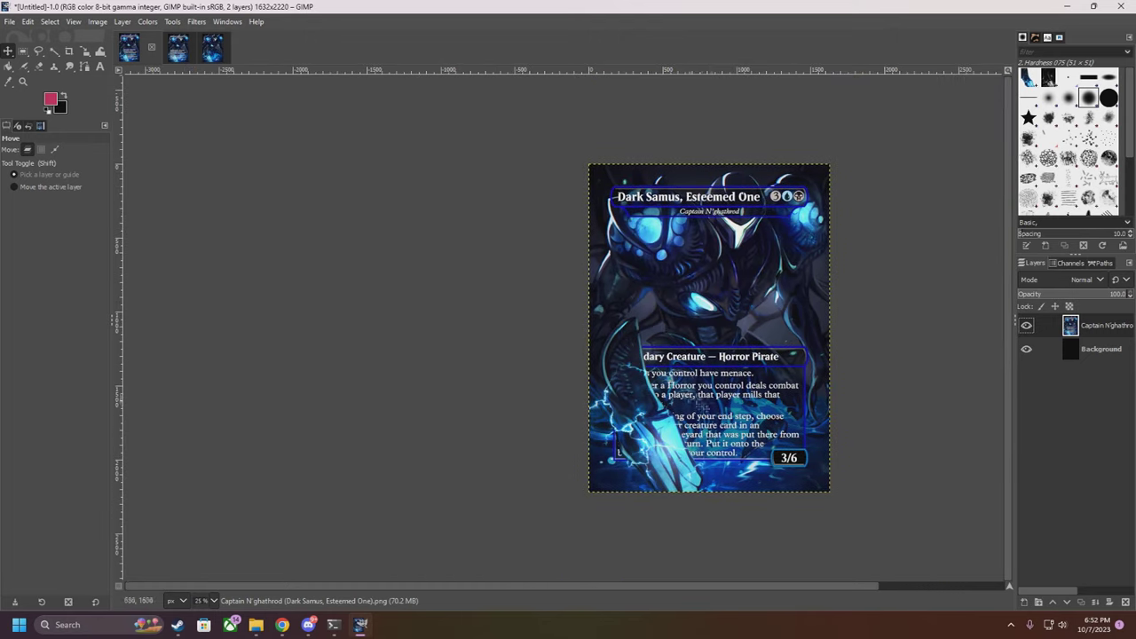
scroll(680, 423, up, 3)
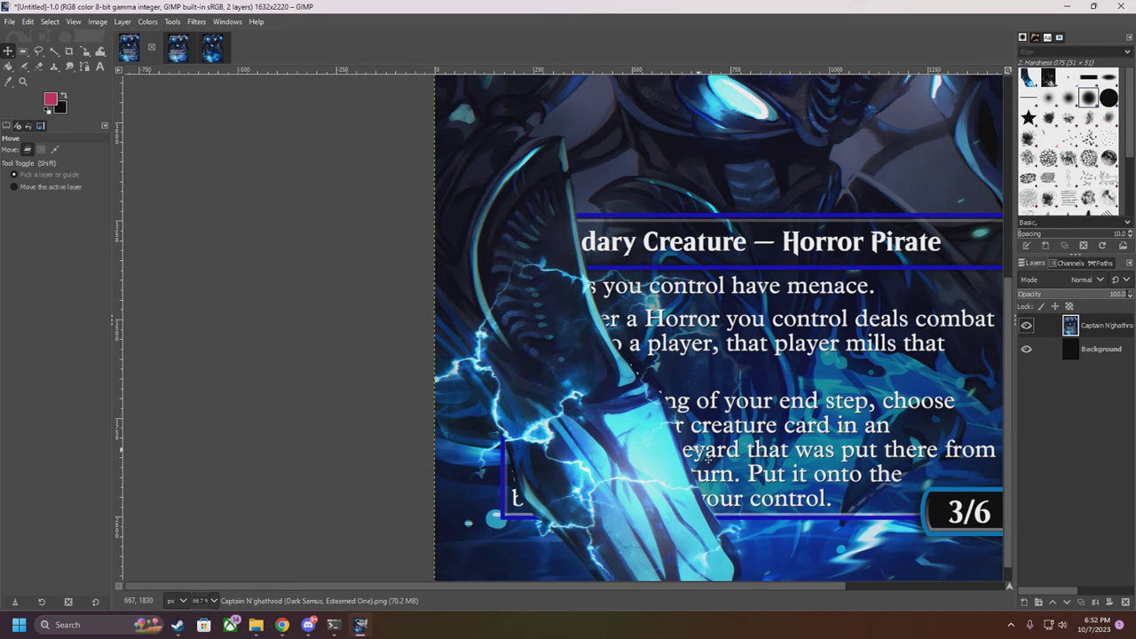
scroll(717, 438, down, 4)
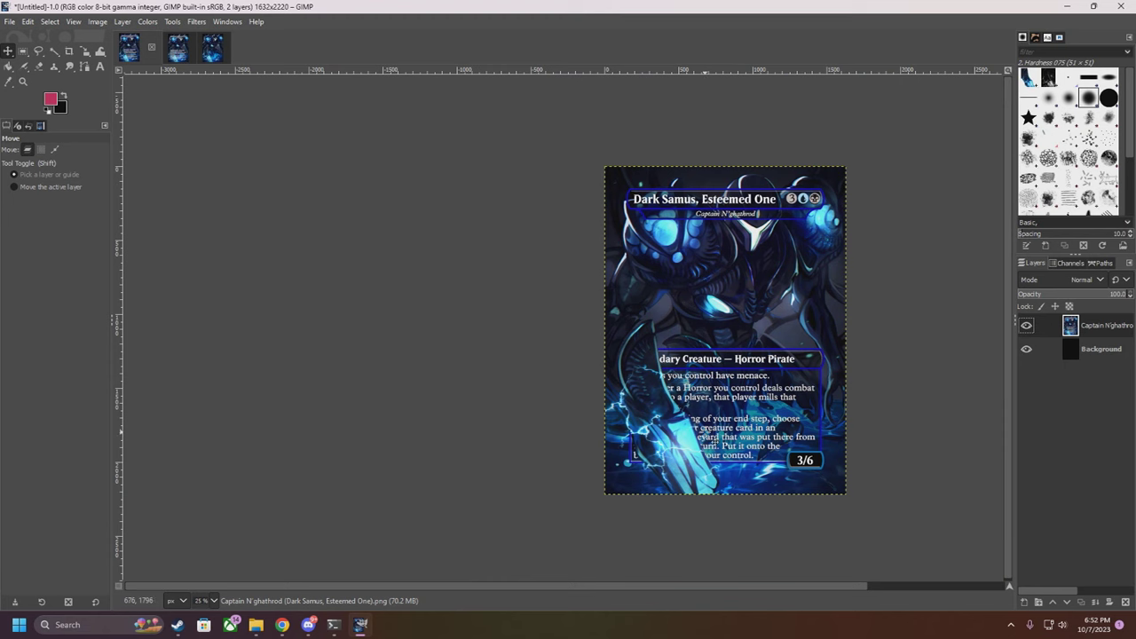
scroll(729, 435, up, 3)
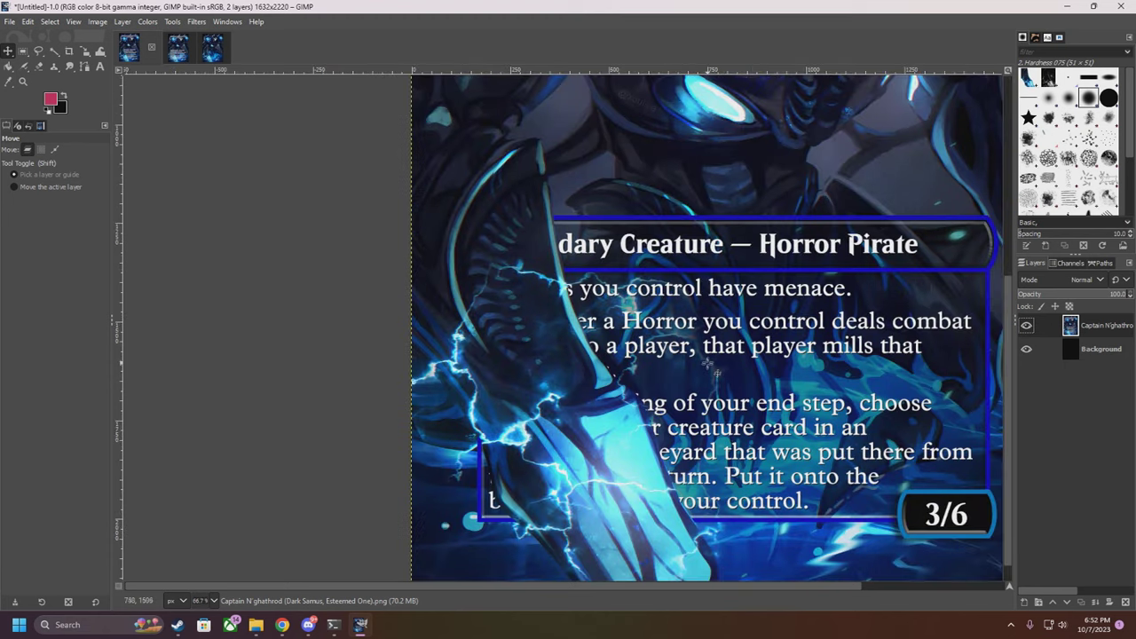
scroll(714, 364, up, 5)
scroll(721, 346, down, 5)
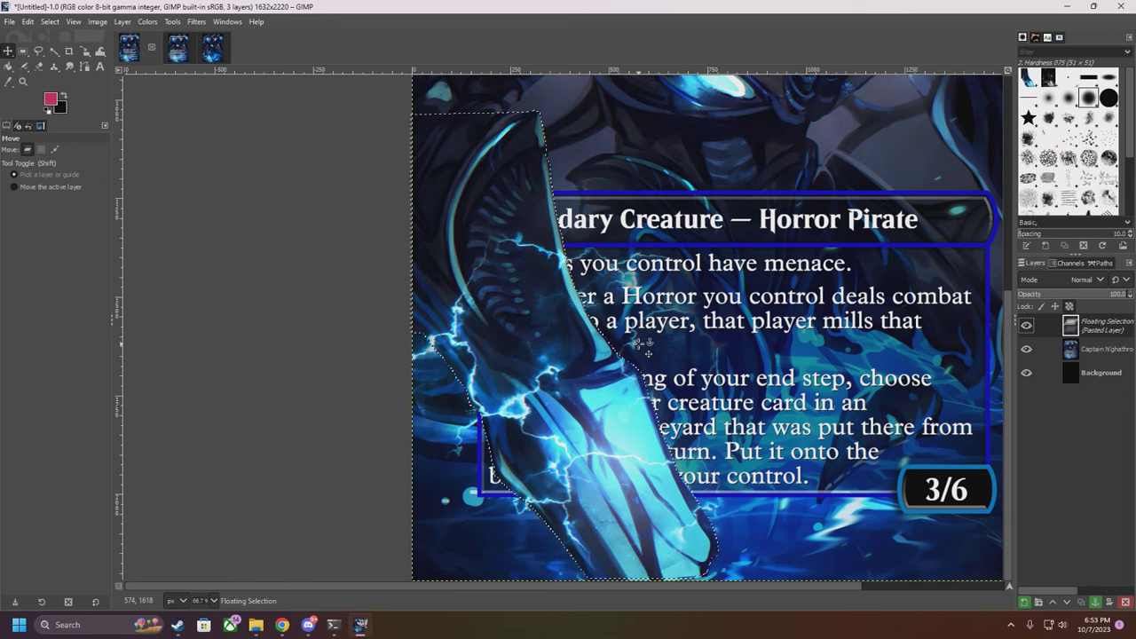
Undo anchoring and pasting the art-only cannon on the framed card
key(ctrl+v)
key(ctrl+z)
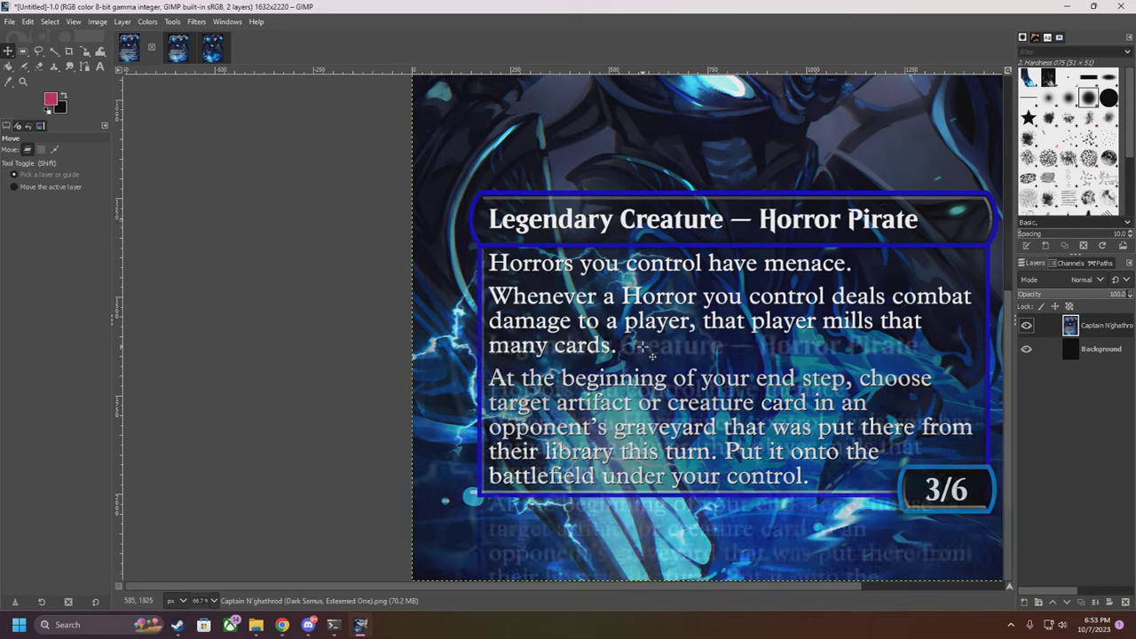
key(minus)
ctrl+scroll(641, 346, down, 2)
In the text-only card, trace a freehand outline from the cannon's upper tip down its right side to the barrel's end
click(179, 49)
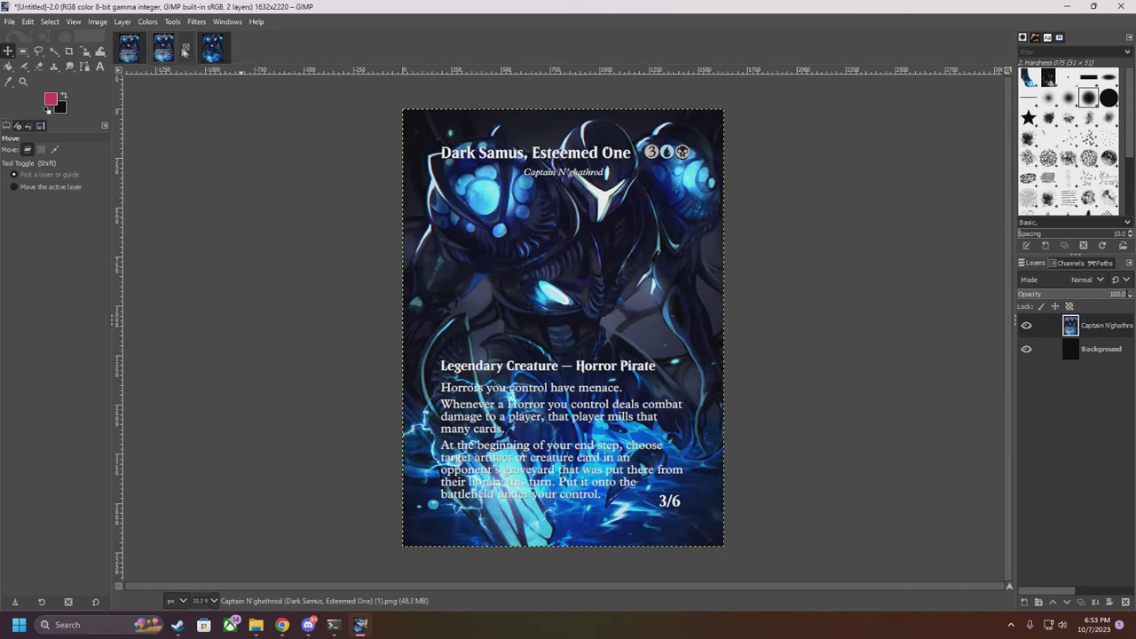
ctrl+scroll(486, 419, up, 2)
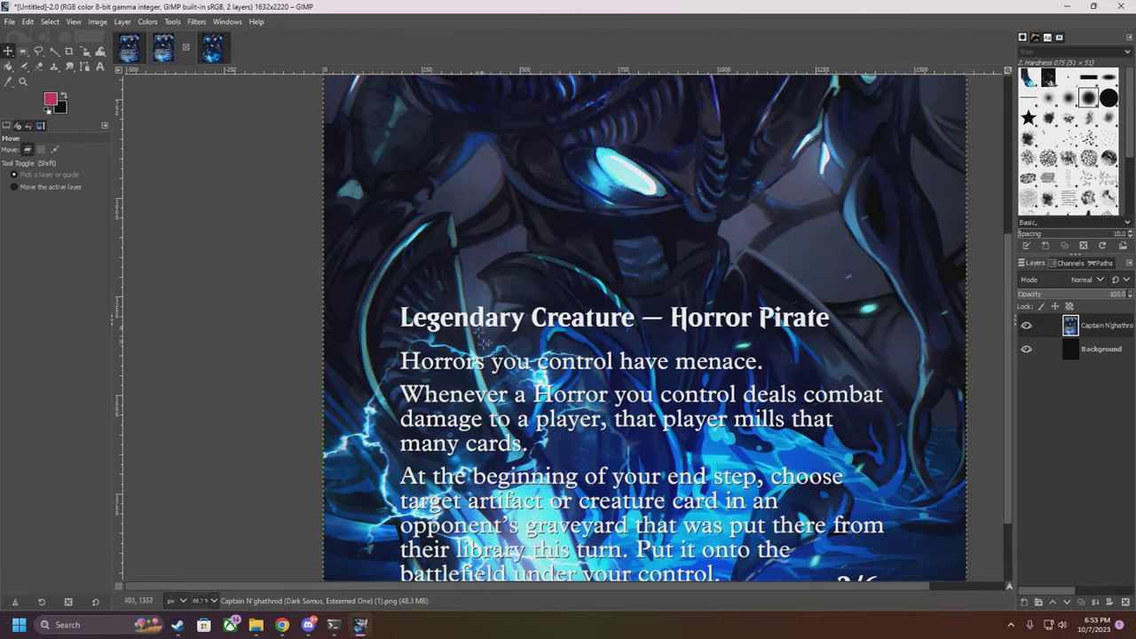
key(f)
mouse_move(406, 208)
mouse_down()
mouse_move(448, 216)
mouse_move(458, 266)
mouse_up()
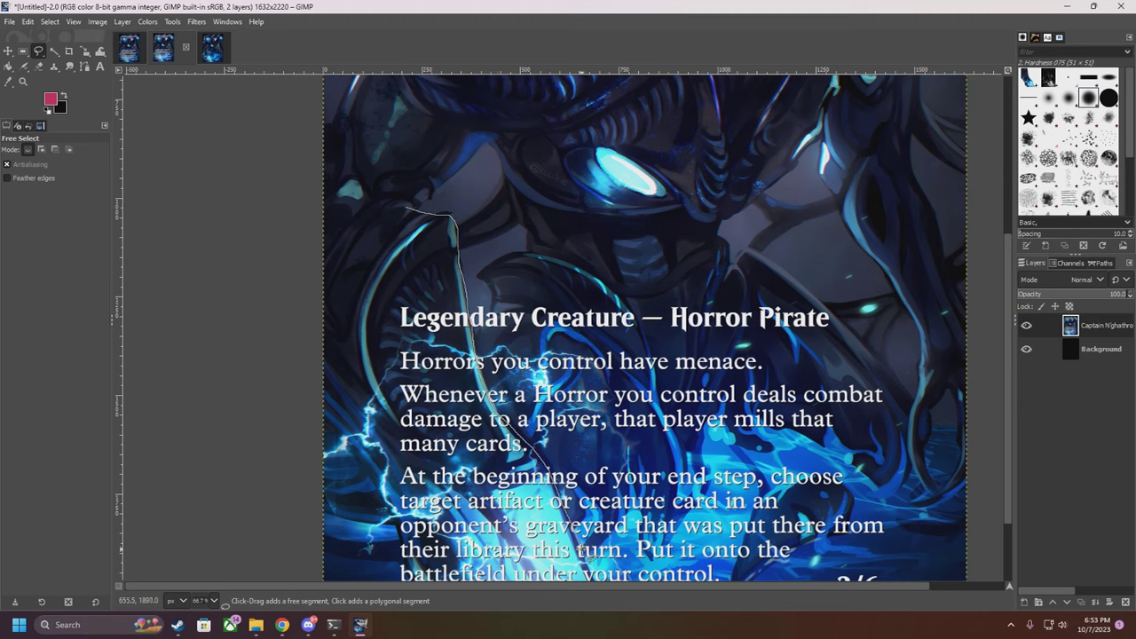
scroll(586, 524, down, 2)
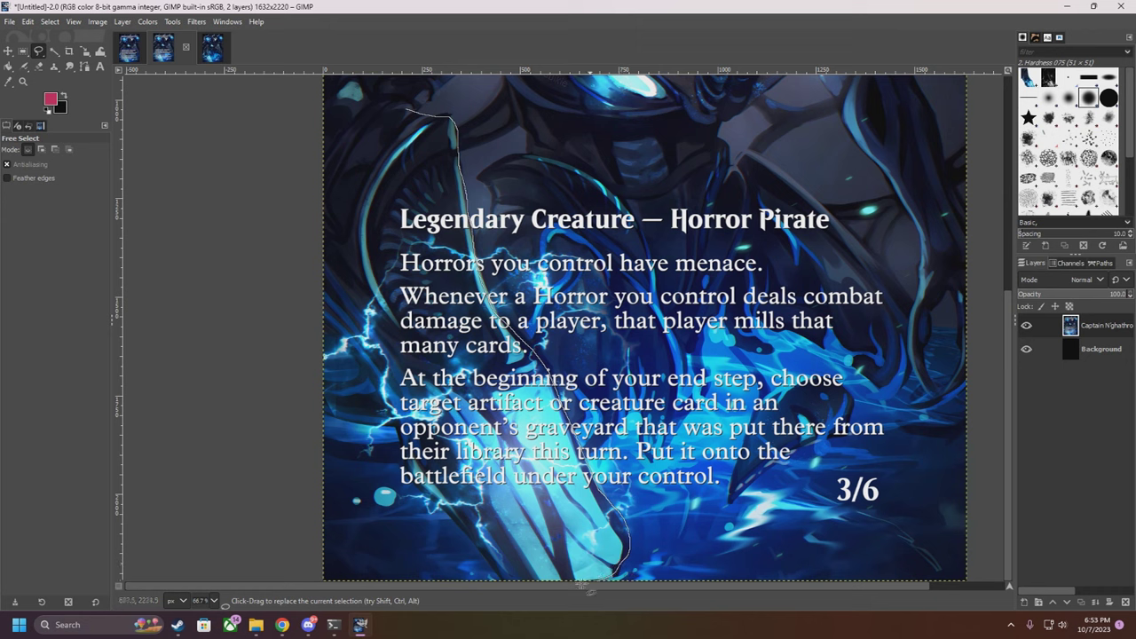
Complete the freehand outline up the cannon's left side and around the card's left edge, apply the selection and copy it
drag(469, 539, 437, 507)
mouse_move(374, 373)
mouse_down()
mouse_move(304, 287)
mouse_move(303, 171)
mouse_move(325, 111)
mouse_move(410, 112)
mouse_up()
key(Return)
key(ctrl+c)
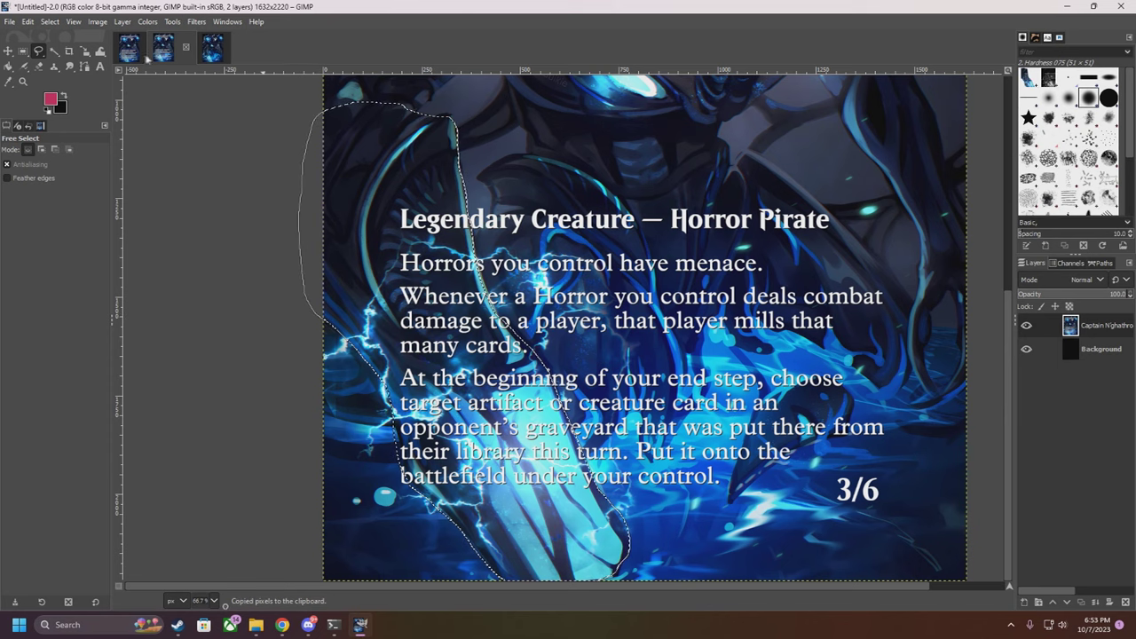
Paste the text-only cannon cutout into the framed card and move it roughly over the card's own cannon
click(130, 48)
key(shift+2)
key(ctrl+v)
click(8, 51)
drag(642, 222, 565, 281)
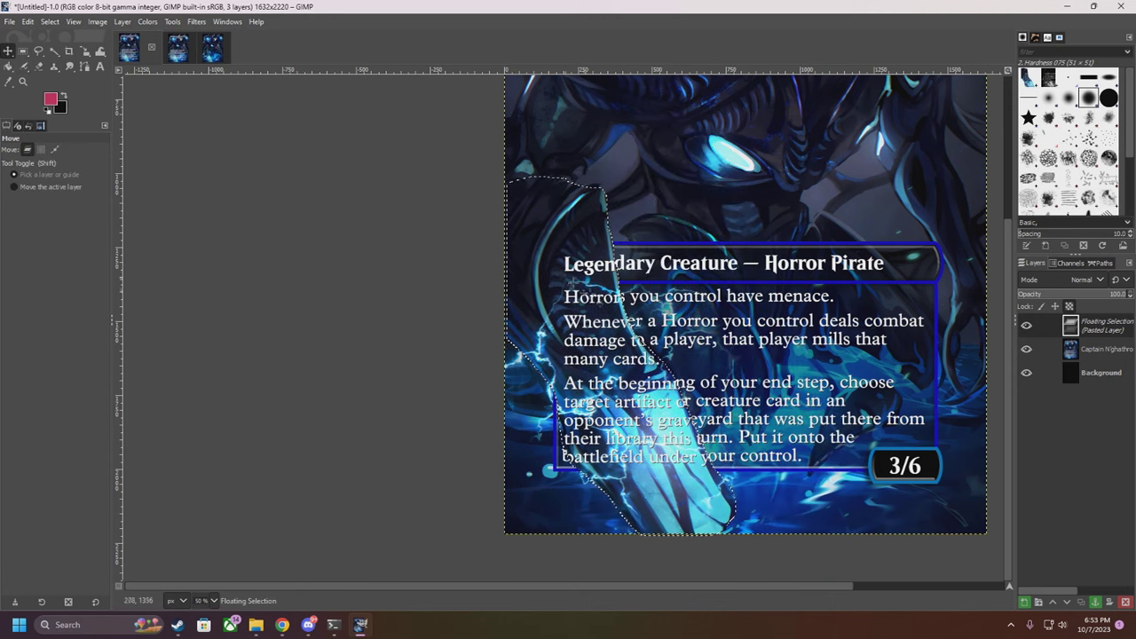
Fine-tune the floating cutout's position so its cannon and rules text line up with the framed card underneath
scroll(694, 524, up, 3)
drag(680, 506, 305, 305)
scroll(441, 404, up, 10)
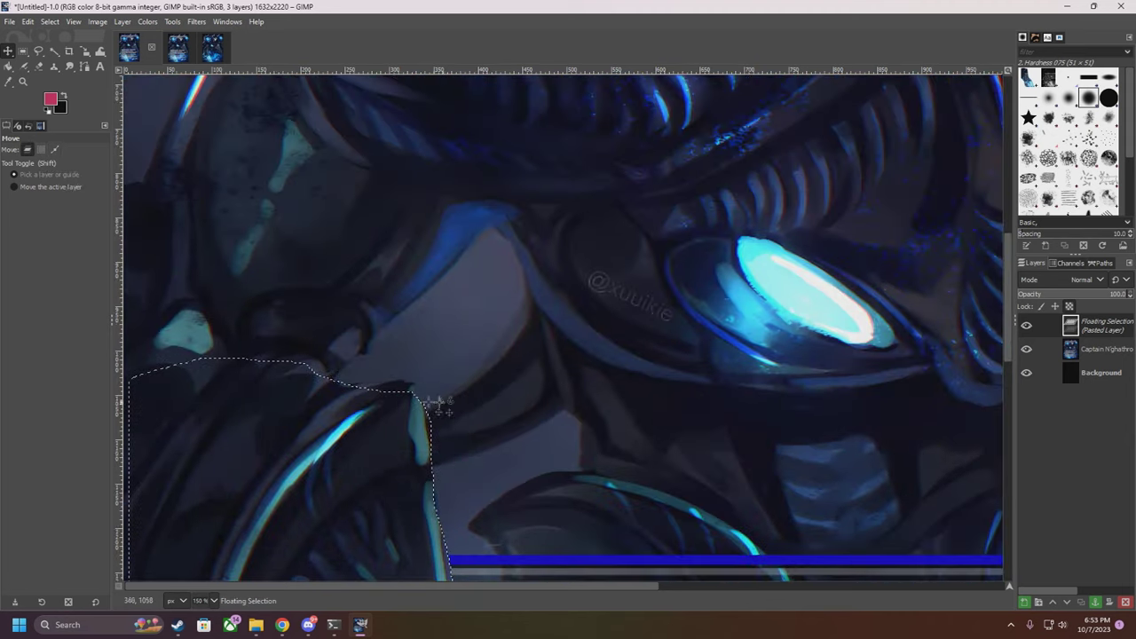
scroll(441, 404, up, 5)
mouse_move(520, 471)
mouse_down()
mouse_move(484, 463)
mouse_move(507, 458)
mouse_up()
scroll(508, 444, down, 6)
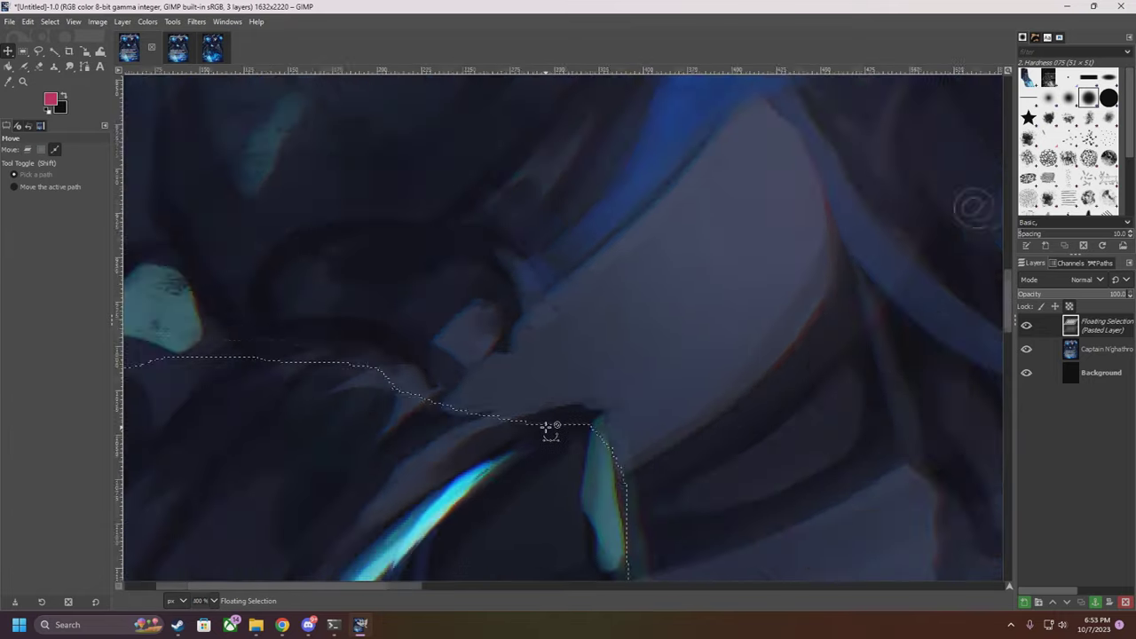
scroll(509, 431, up, 5)
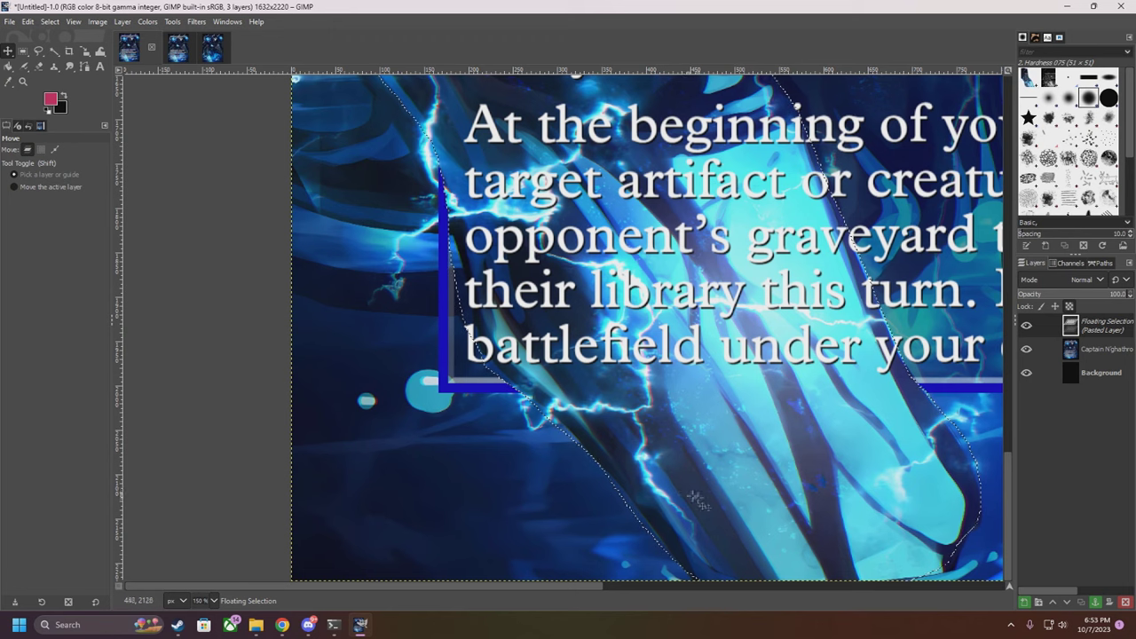
scroll(565, 444, up, 3)
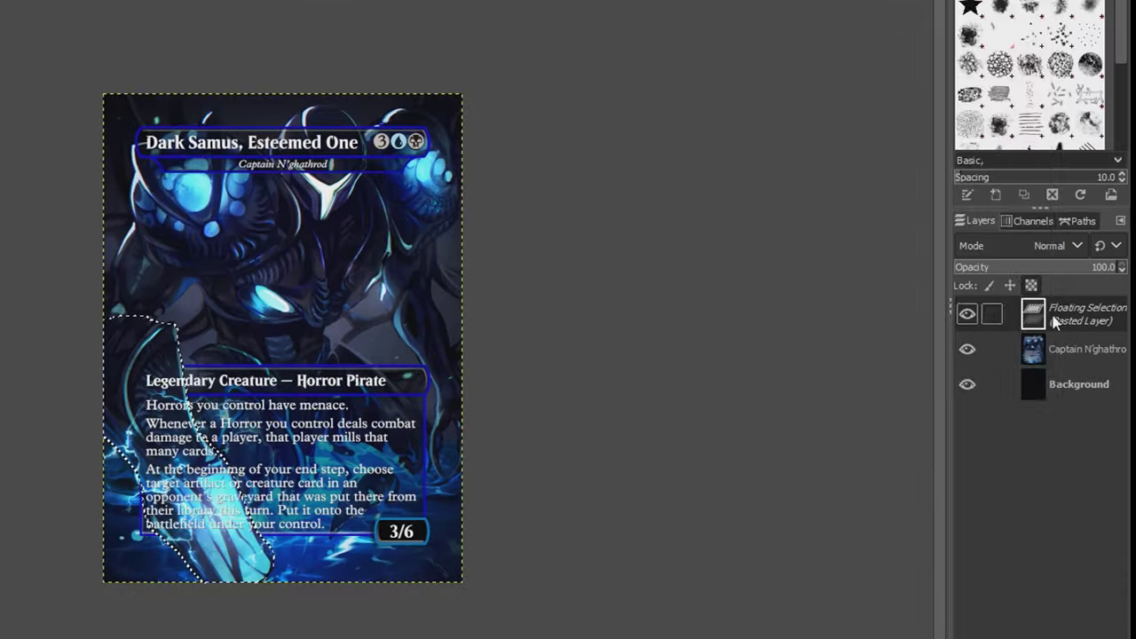
Anchor the floating cannon cutout to the framed card layer and inspect the cannon, frame and text overlap
right_click(1083, 326)
click(930, 59)
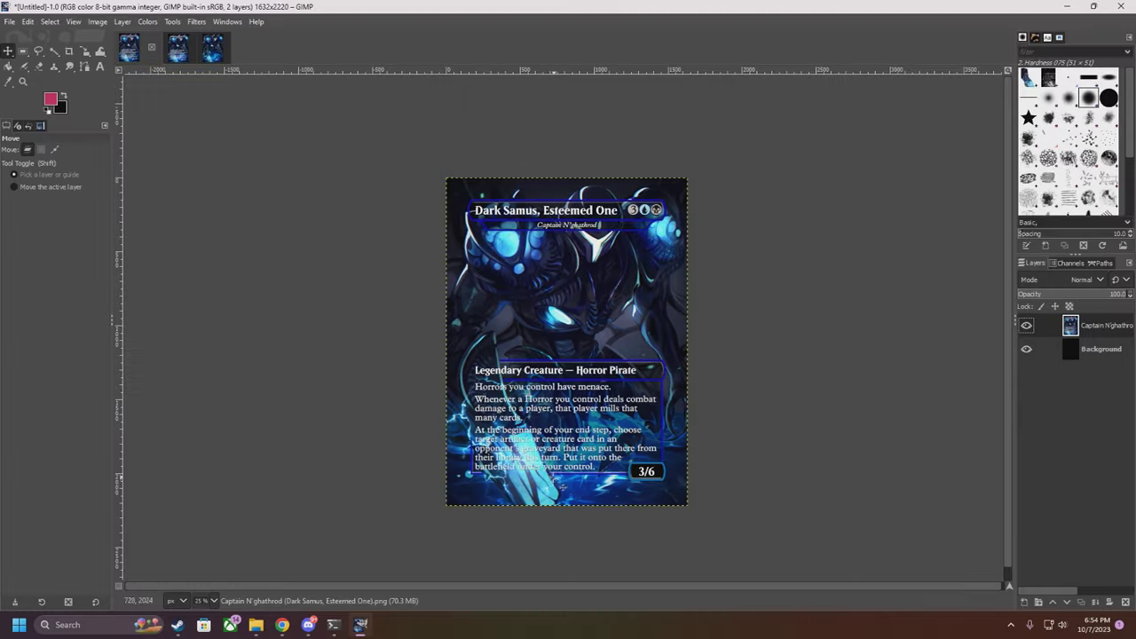
scroll(557, 486, up, 2)
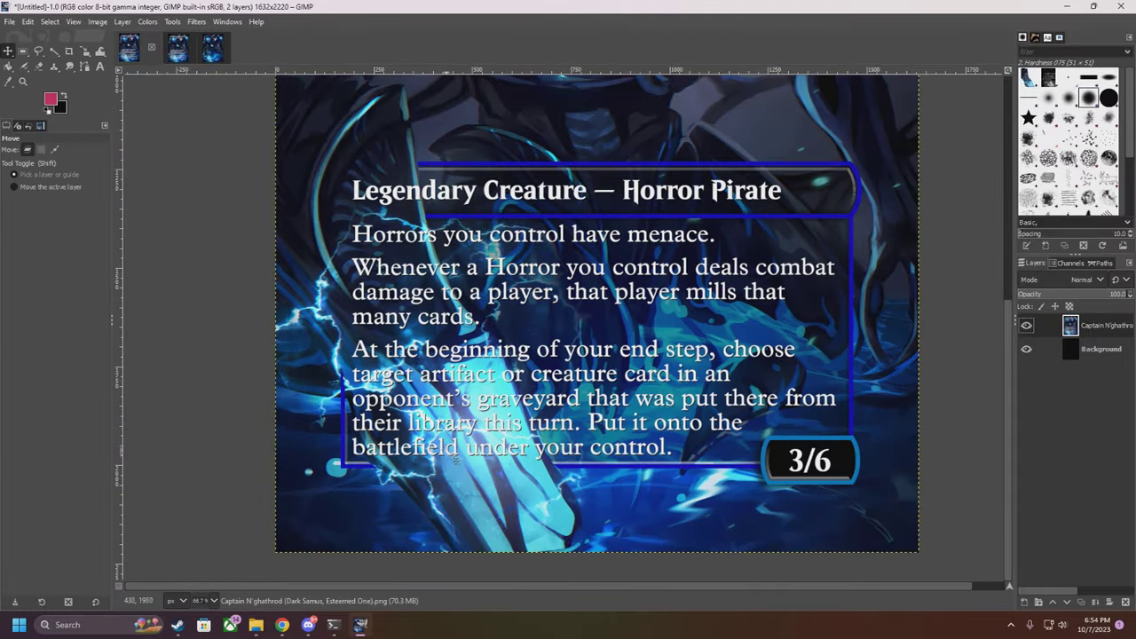
scroll(382, 201, up, 3)
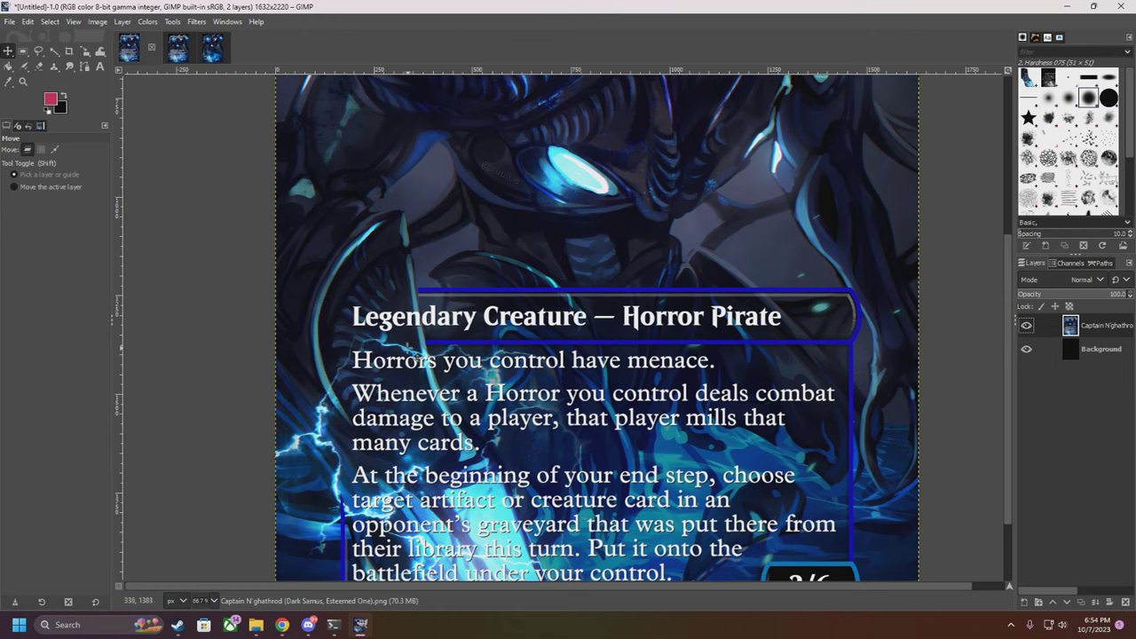
Examine the framed card's cannon overlap, the lightning around the rules box, and the title frame crossing the helmet
scroll(412, 357, up, 7)
scroll(435, 382, down, 10)
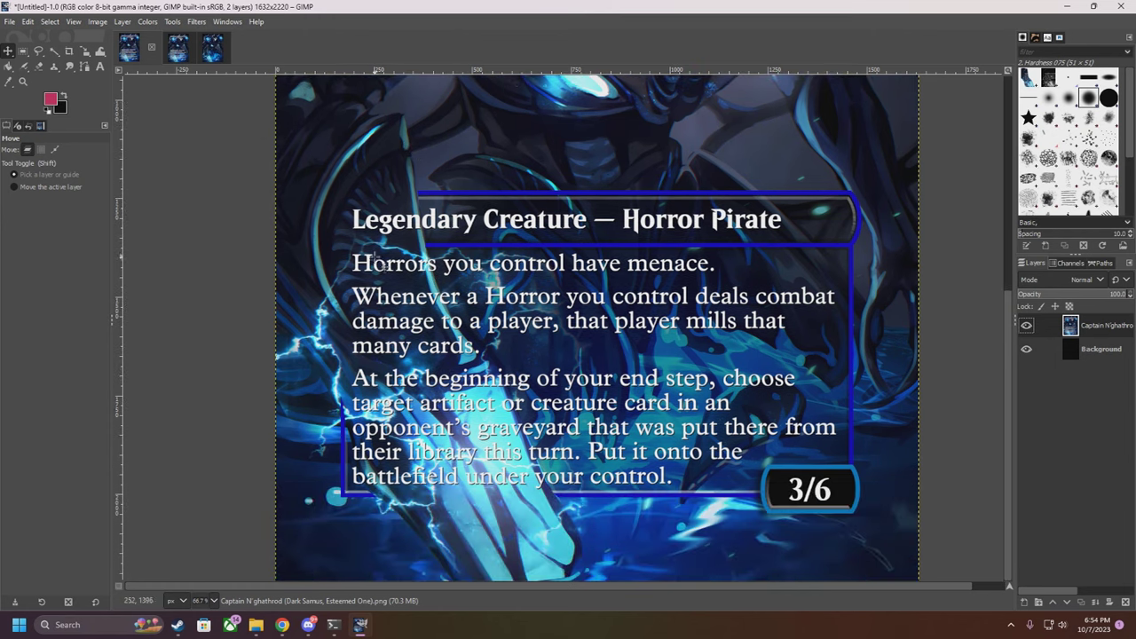
scroll(380, 271, up, 3)
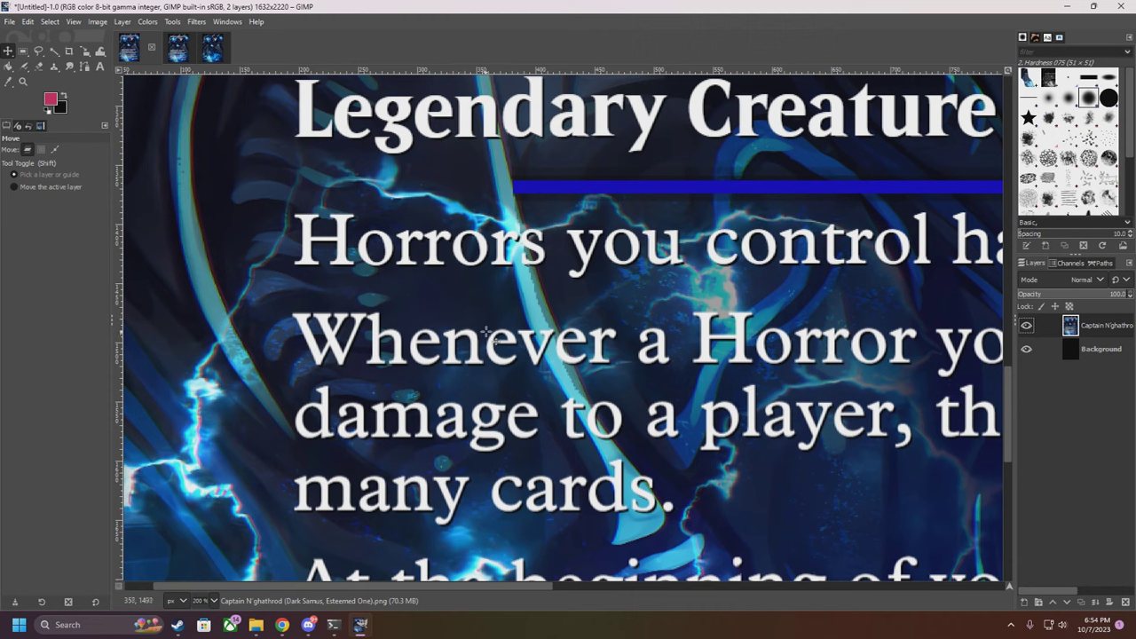
scroll(567, 379, down, 5)
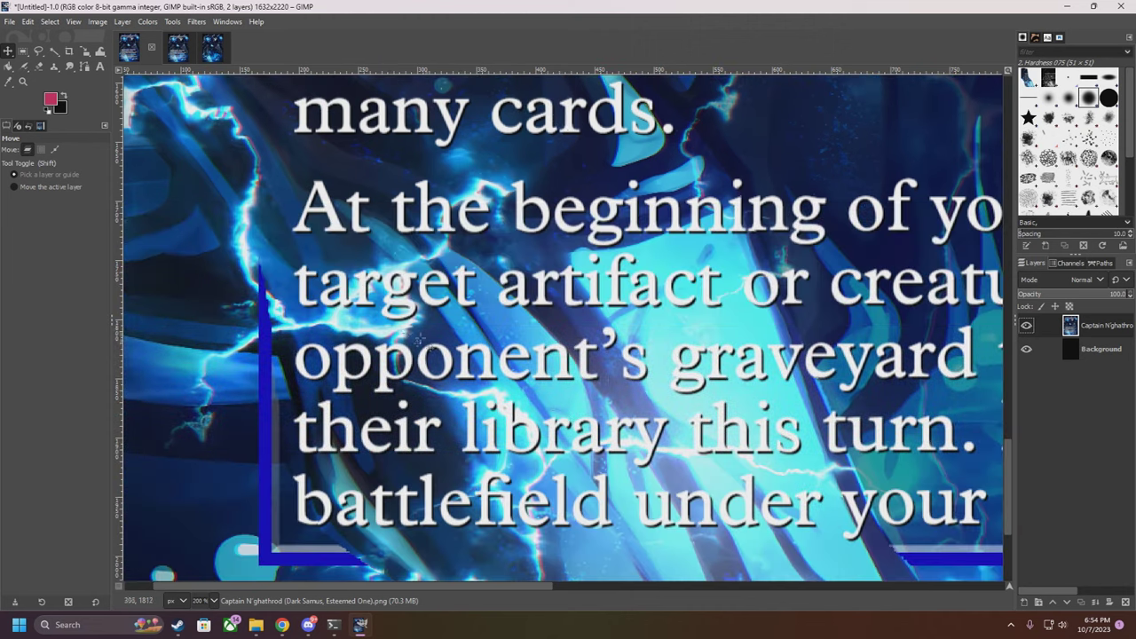
ctrl+scroll(251, 245, up, 2)
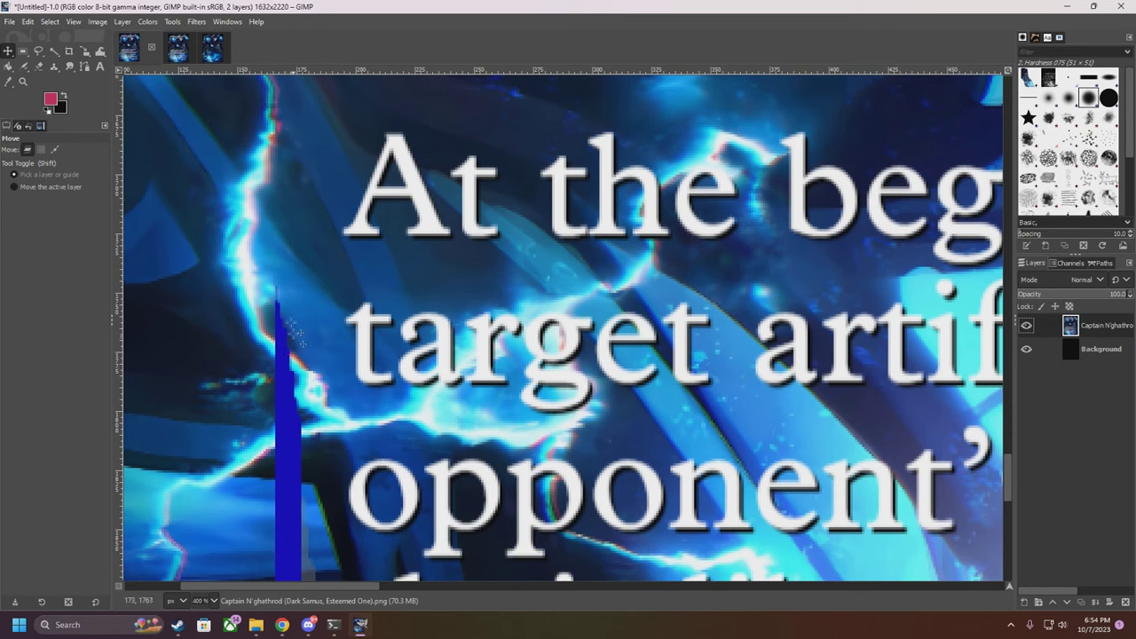
ctrl+scroll(283, 353, down, 4)
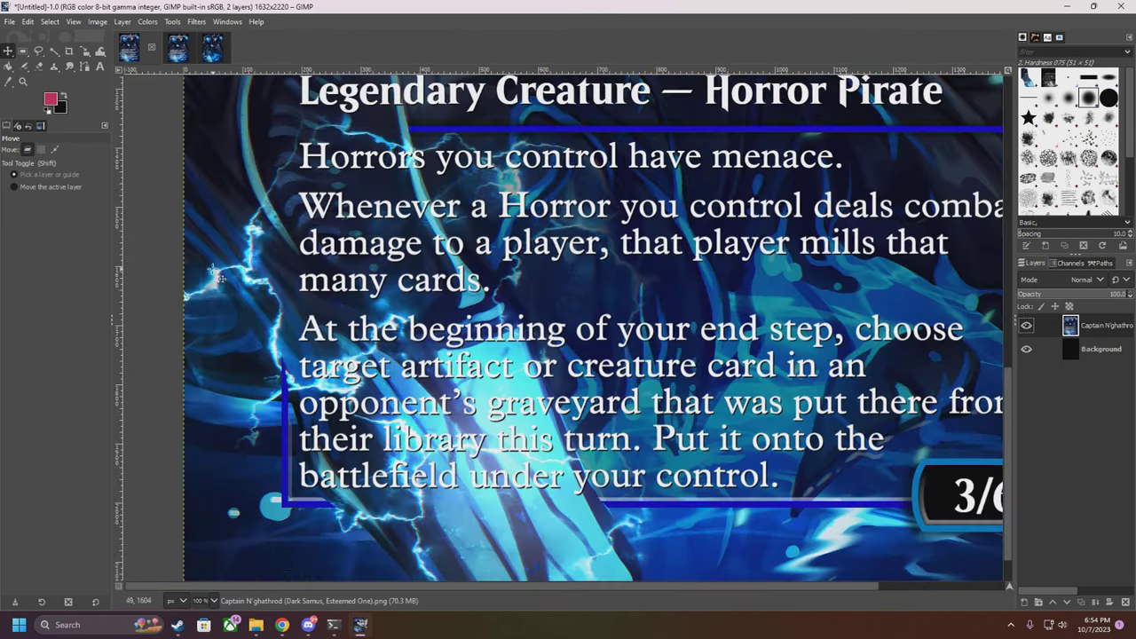
ctrl+scroll(265, 350, down, 3)
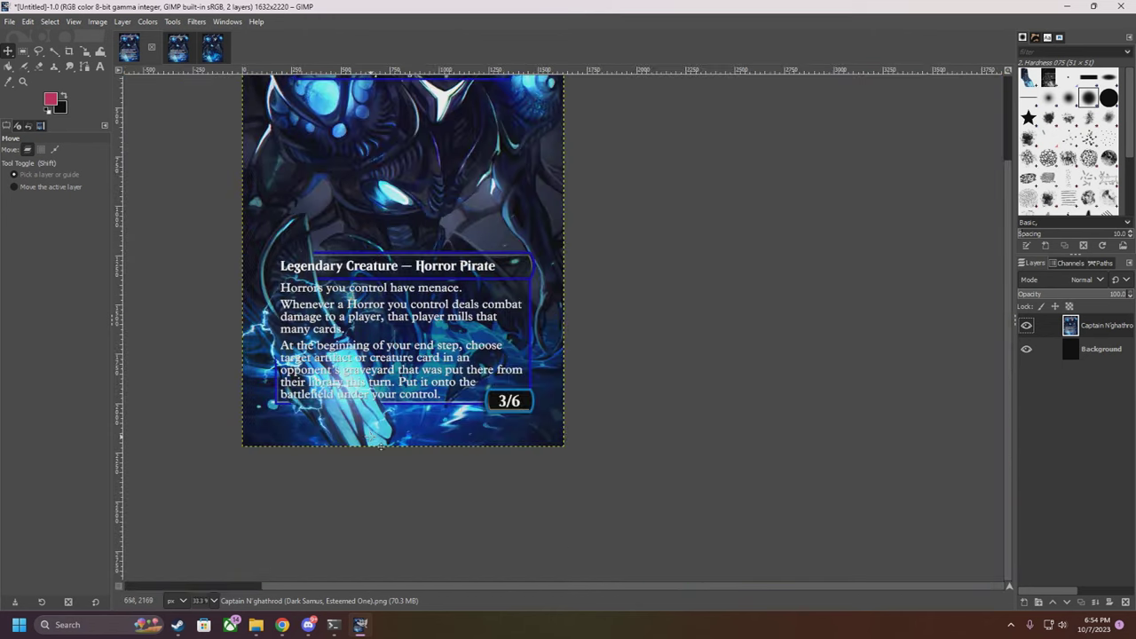
scroll(381, 444, up, 3)
ctrl+scroll(435, 162, up, 2)
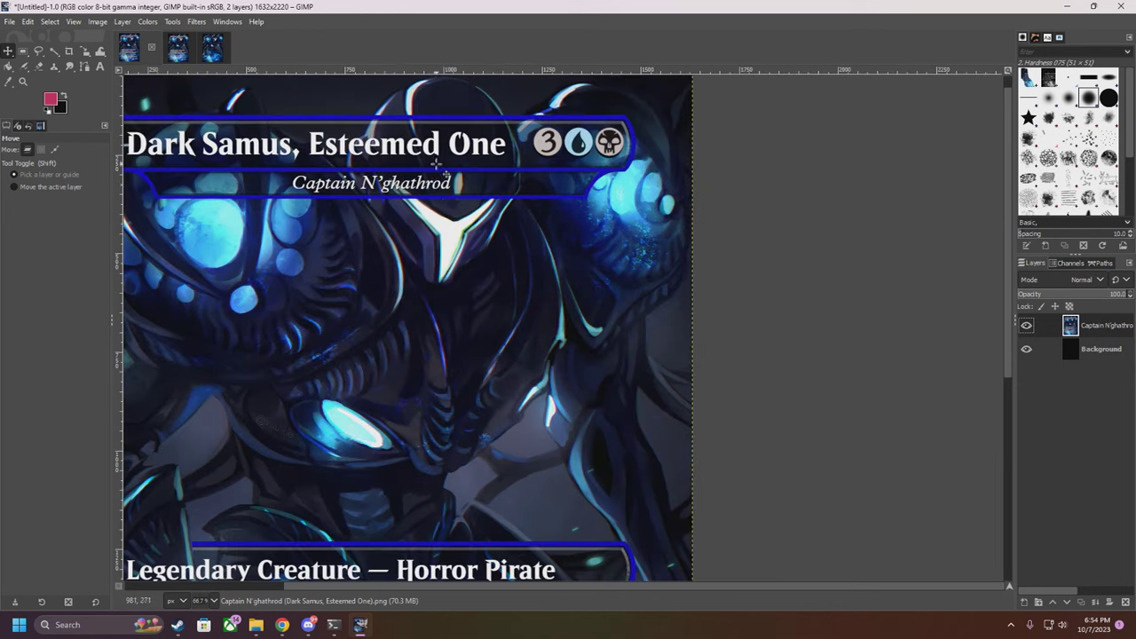
scroll(426, 195, up, 1)
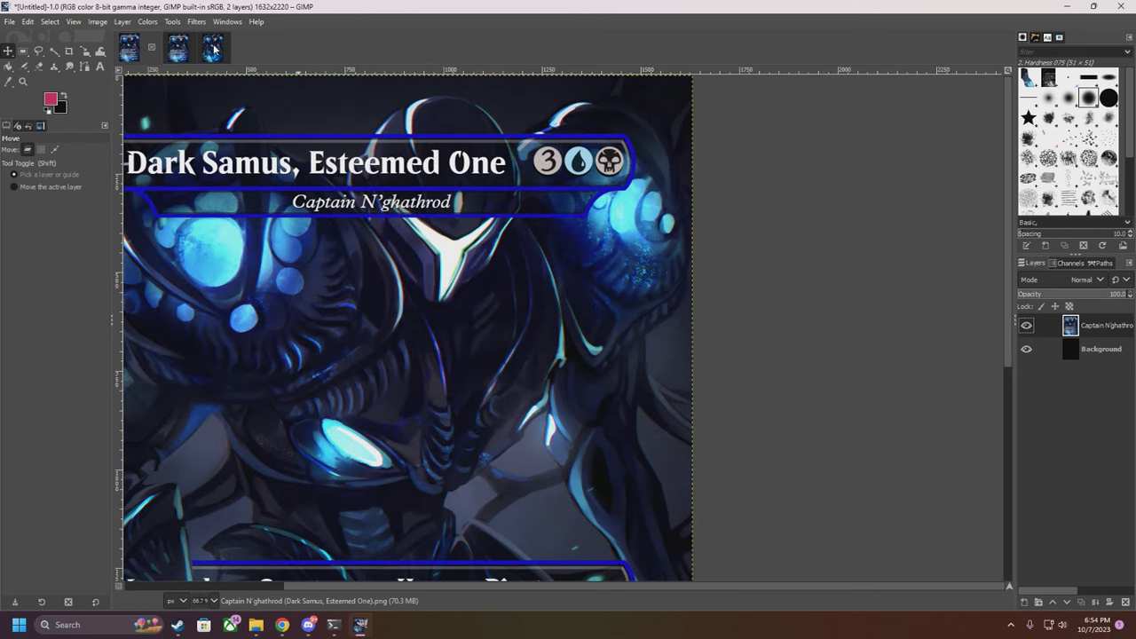
ctrl+scroll(324, 183, down, 2)
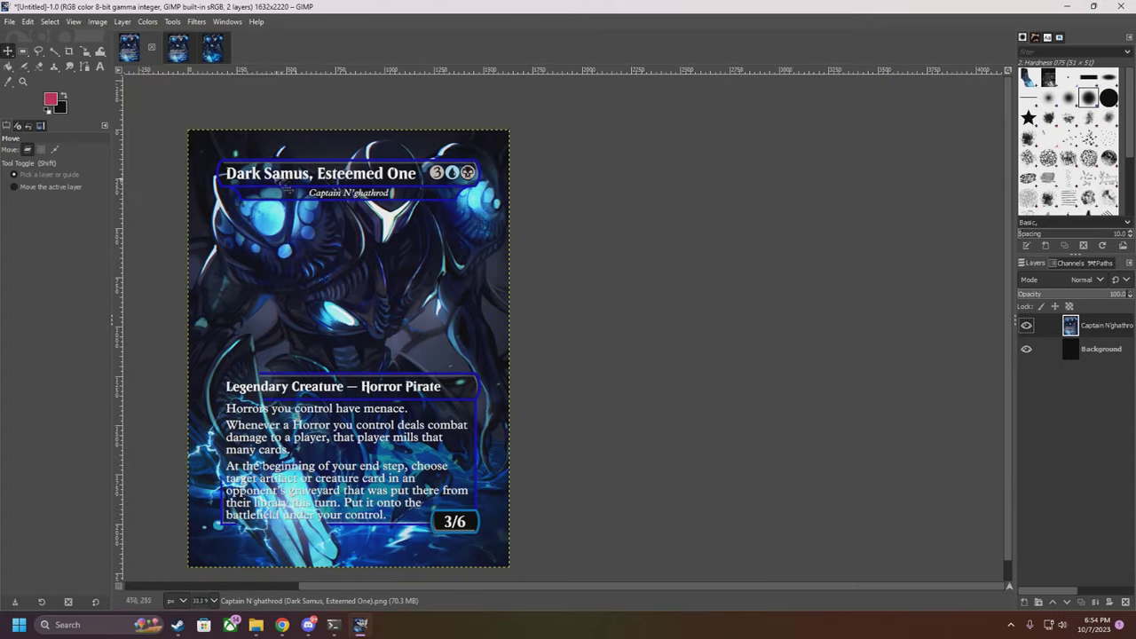
Switch to the text-only card image and clear its cannon selection
click(214, 54)
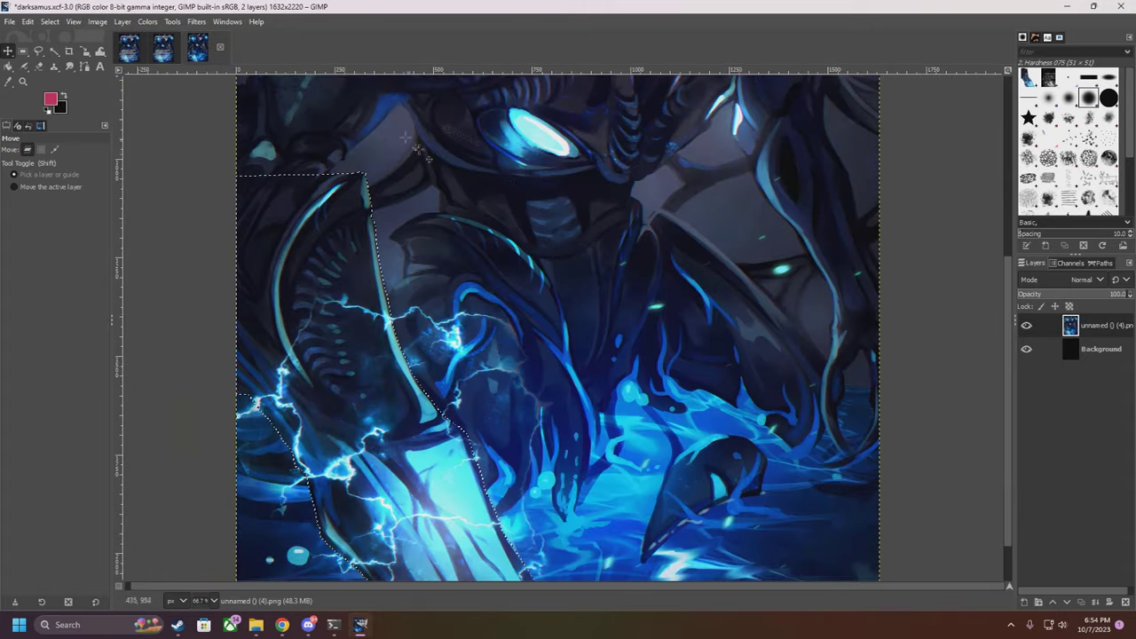
click(178, 48)
key(ctrl+shift+a)
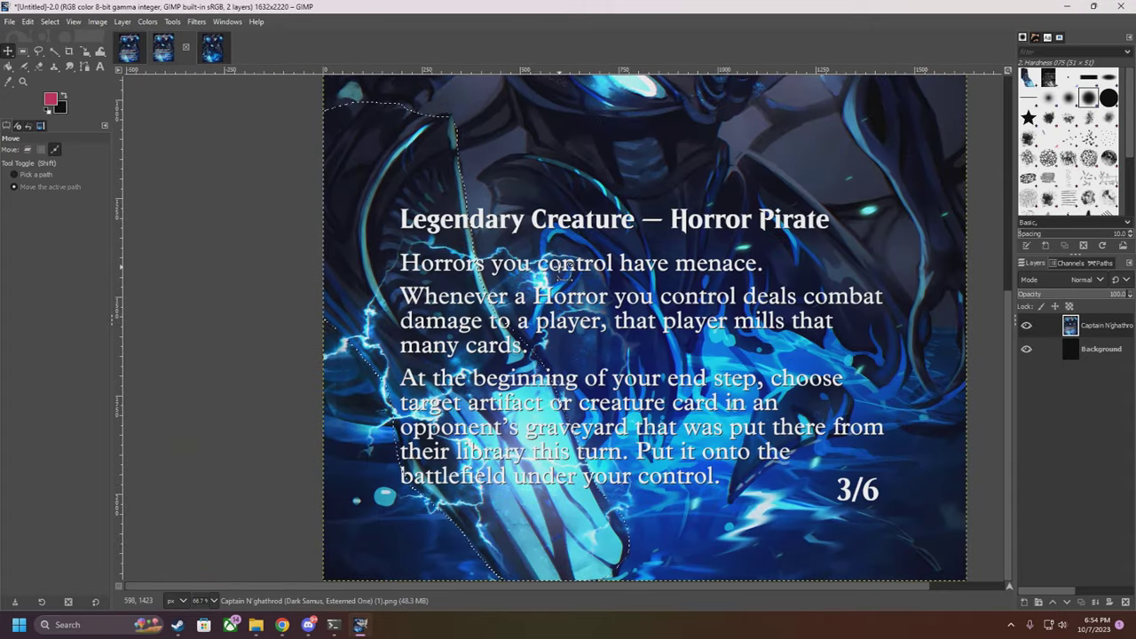
scroll(462, 315, up, 5)
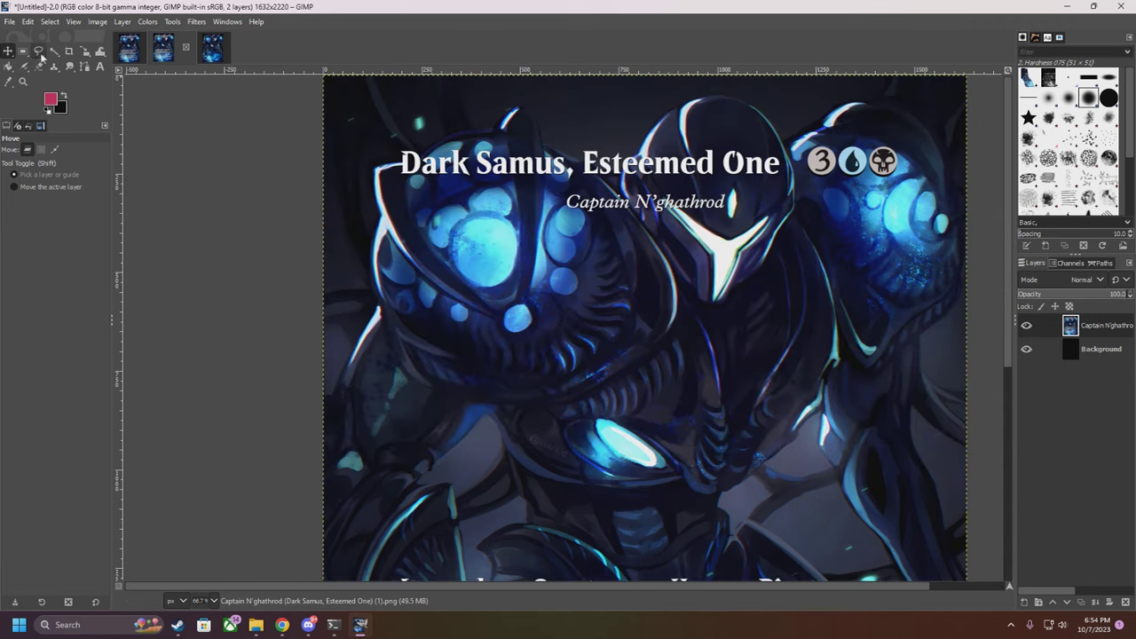
Trace Dark Samus's helmet on the text-only card with Free Select, close the outline as a selection and copy it
click(39, 51)
mouse_move(704, 303)
mouse_down()
mouse_move(775, 257)
mouse_move(798, 189)
mouse_up()
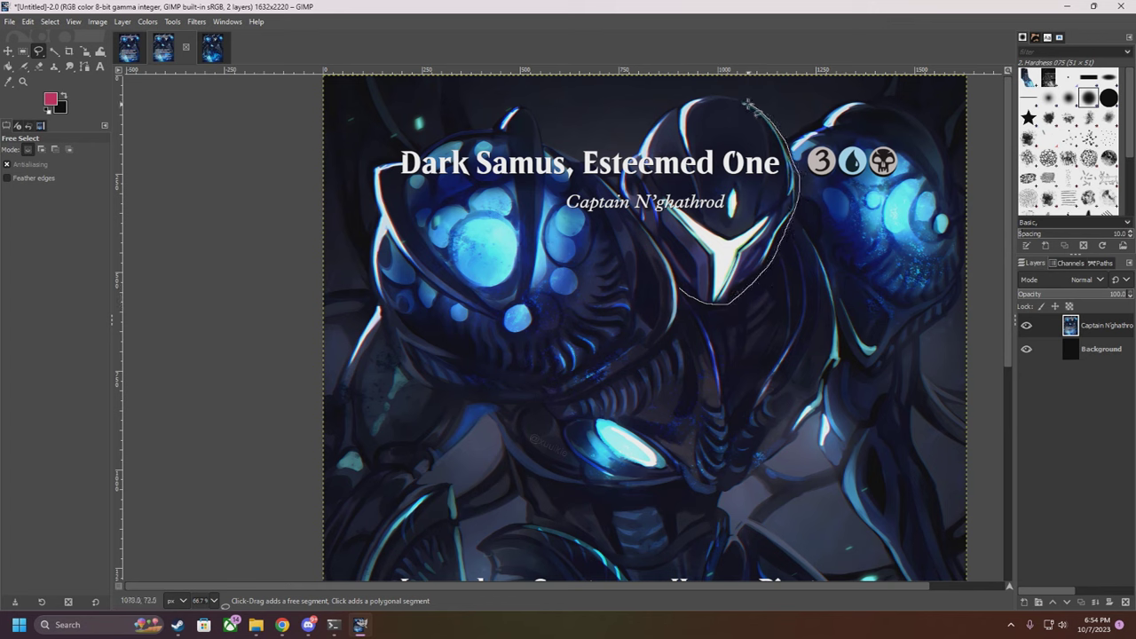
drag(721, 97, 666, 120)
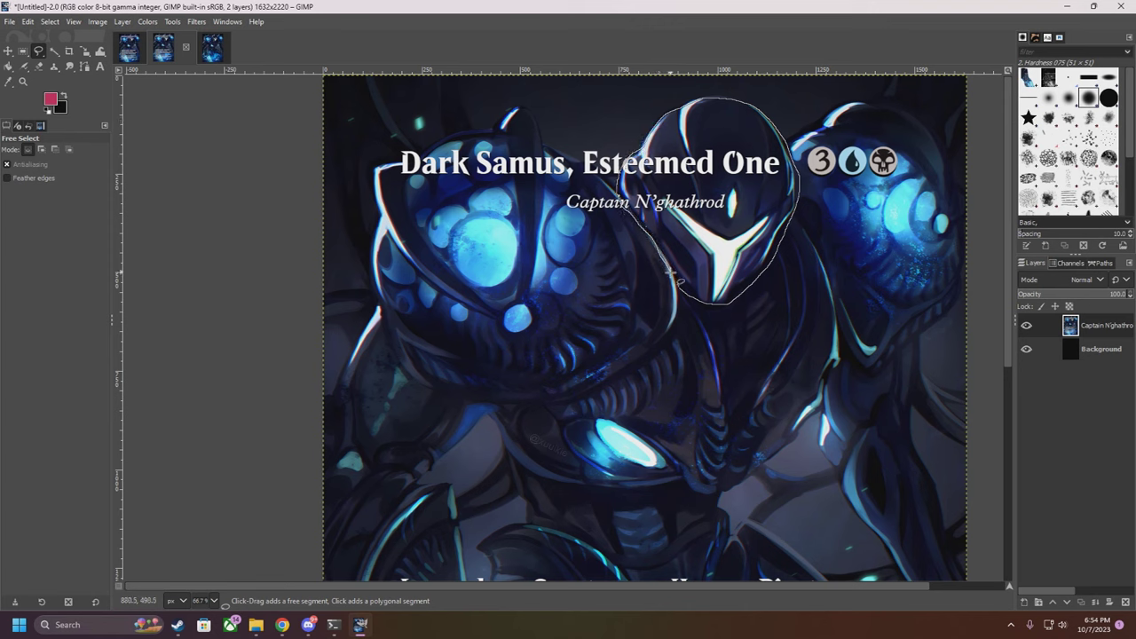
drag(680, 289, 681, 289)
key(Return)
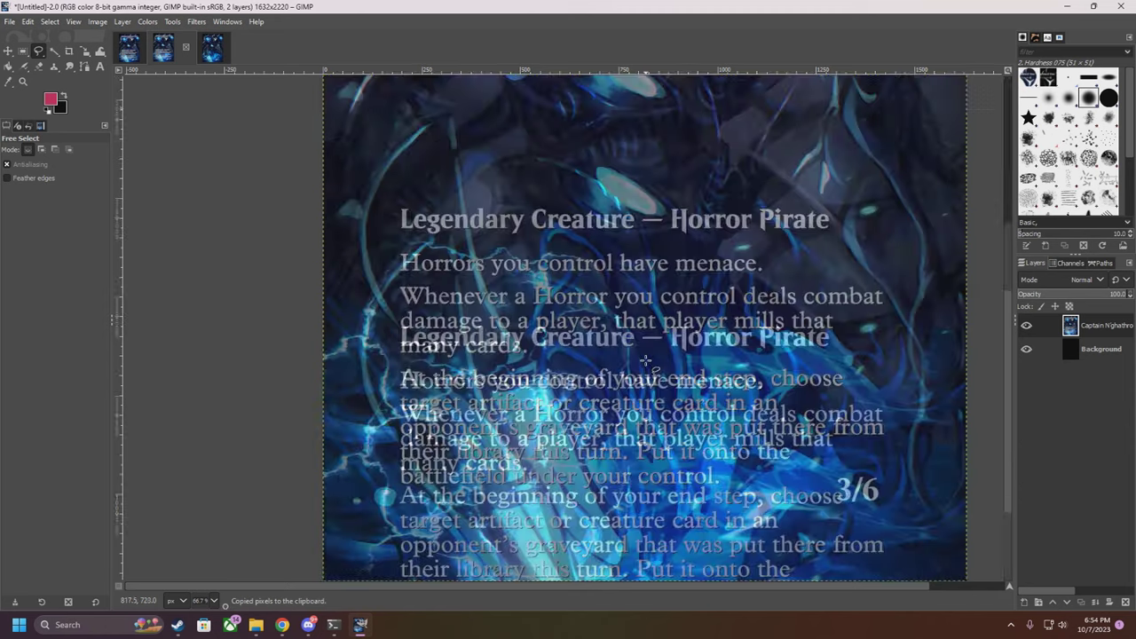
key(ctrl+c)
scroll(611, 407, up, 3)
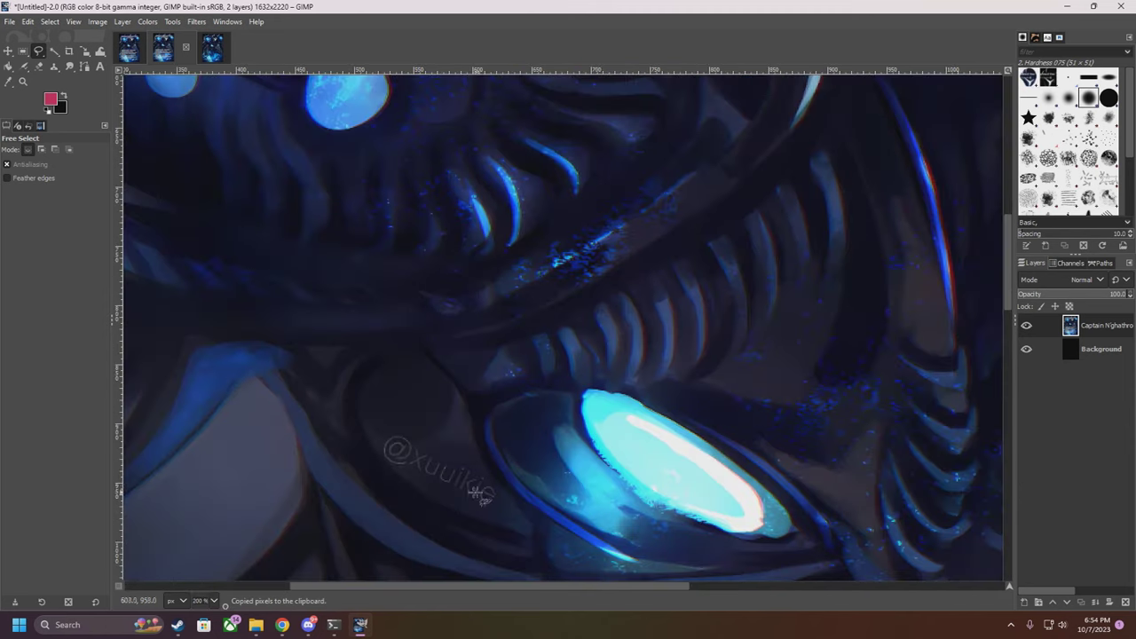
scroll(404, 497, up, 1)
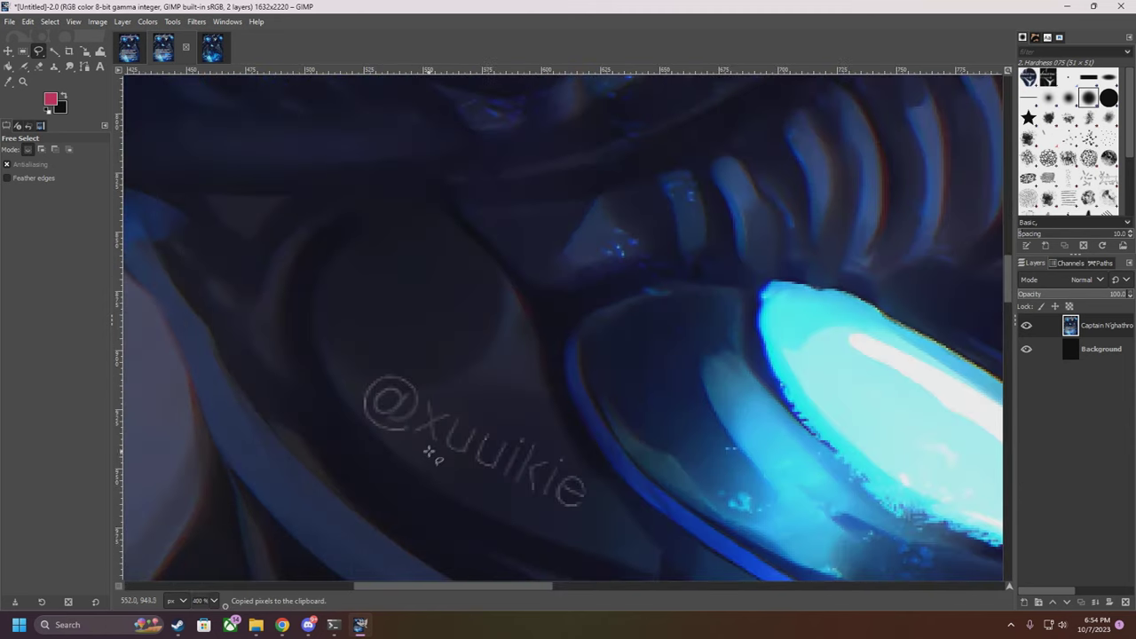
scroll(556, 458, down, 5)
scroll(728, 304, down, 1)
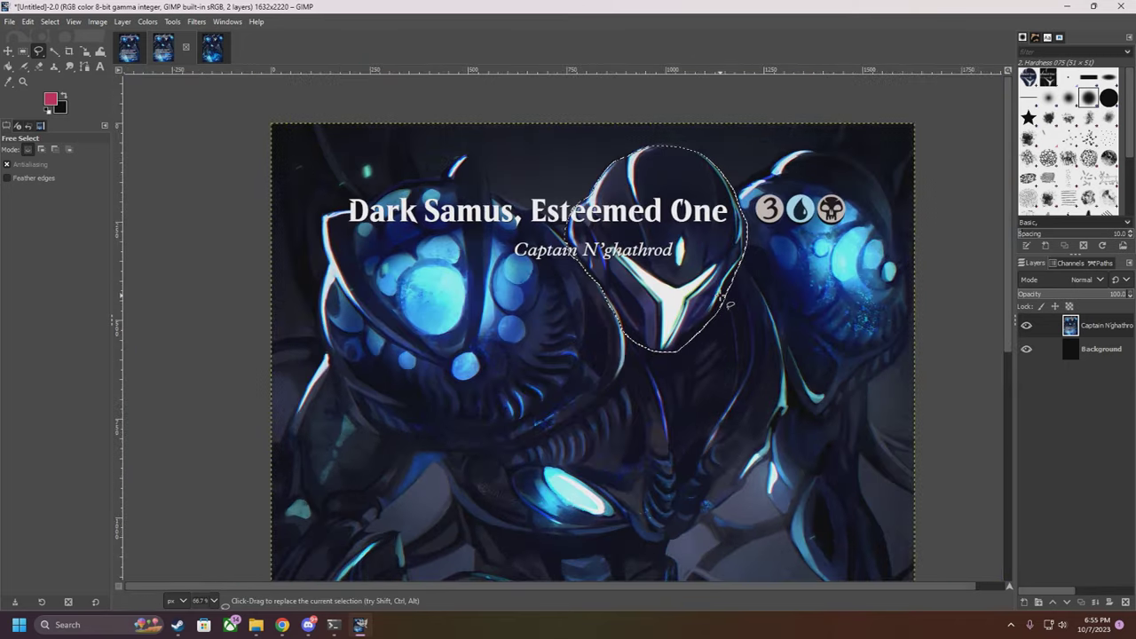
key(ctrl+c)
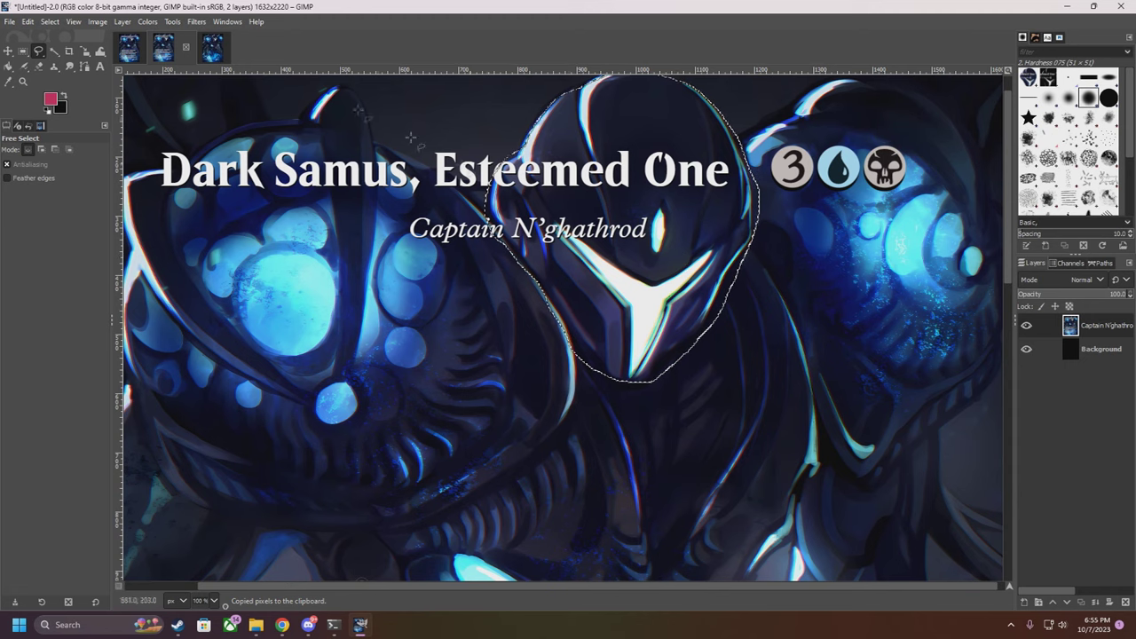
Examine the text-only card's torso, rules text and helmet selection for other areas that could overlap the frame
scroll(549, 336, down, 5)
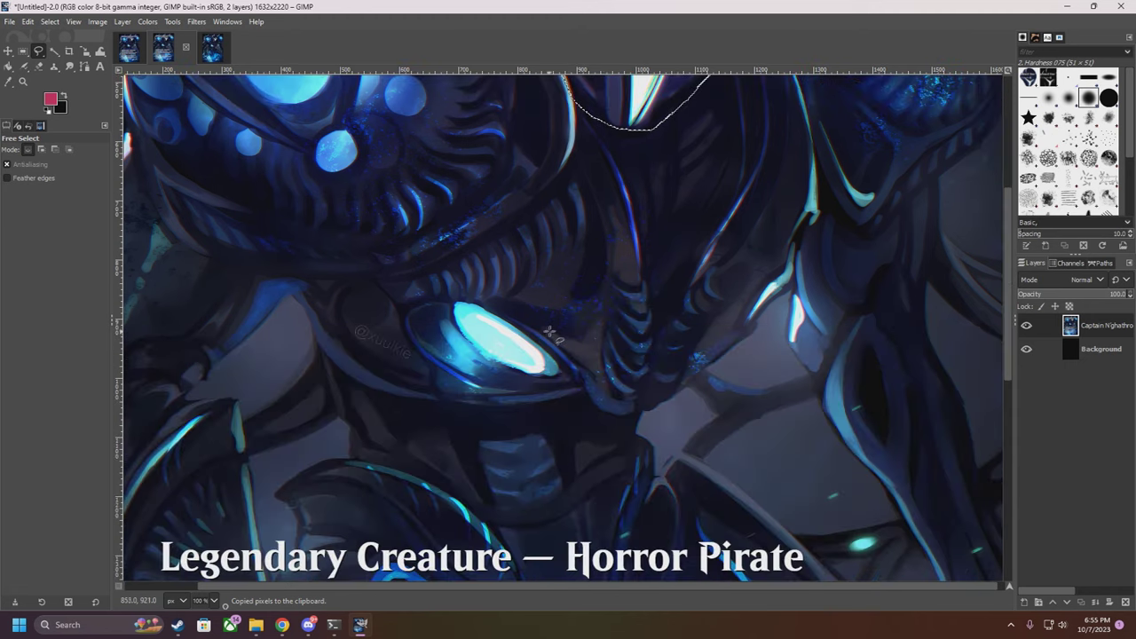
scroll(549, 336, up, 5)
scroll(589, 338, down, 3)
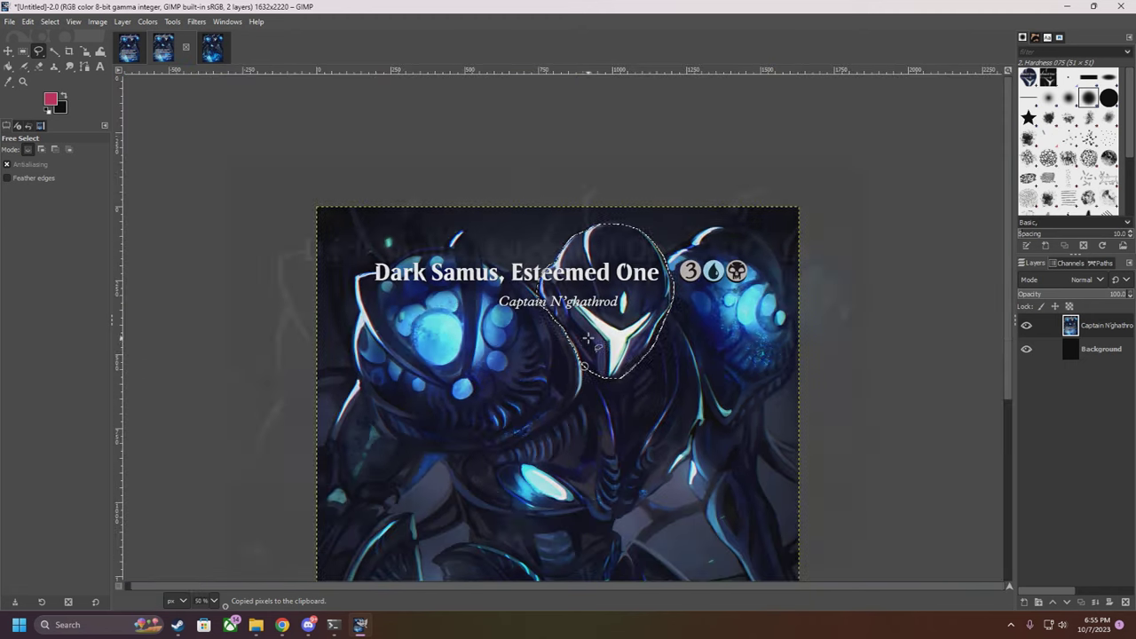
scroll(586, 342, down, 5)
scroll(582, 345, up, 3)
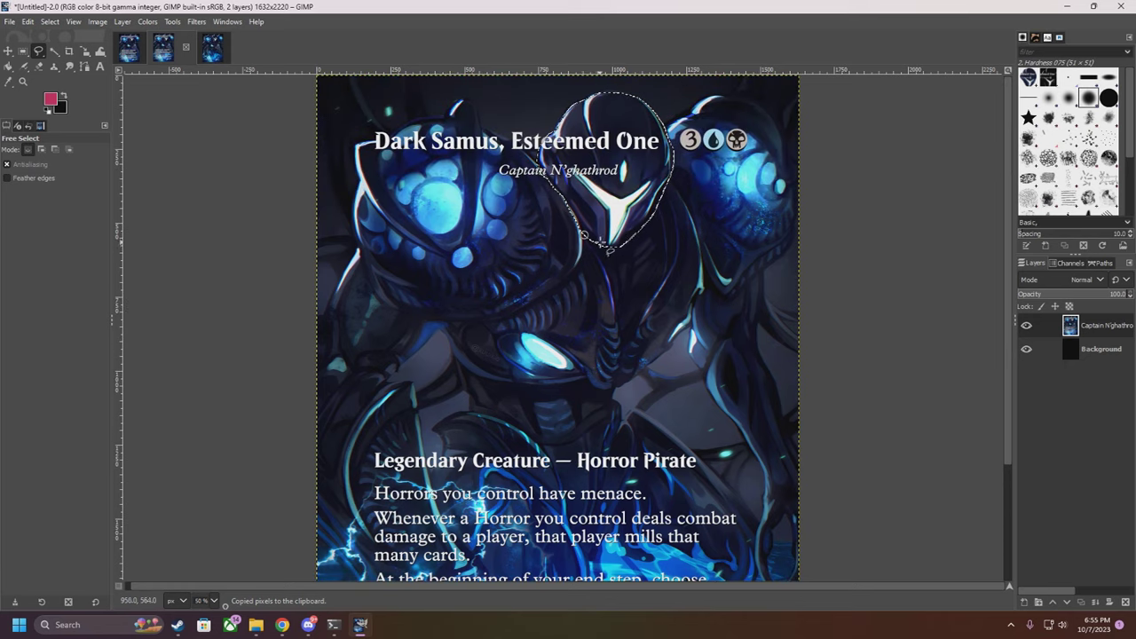
scroll(603, 257, up, 2)
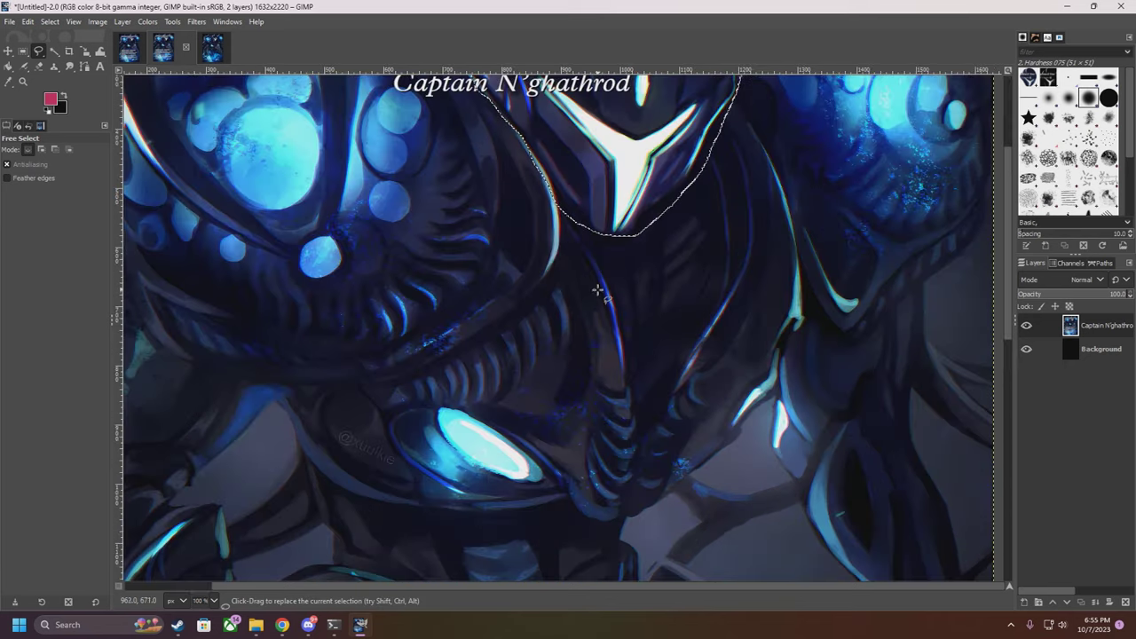
scroll(598, 292, down, 2)
scroll(484, 391, up, 1)
scroll(484, 391, down, 3)
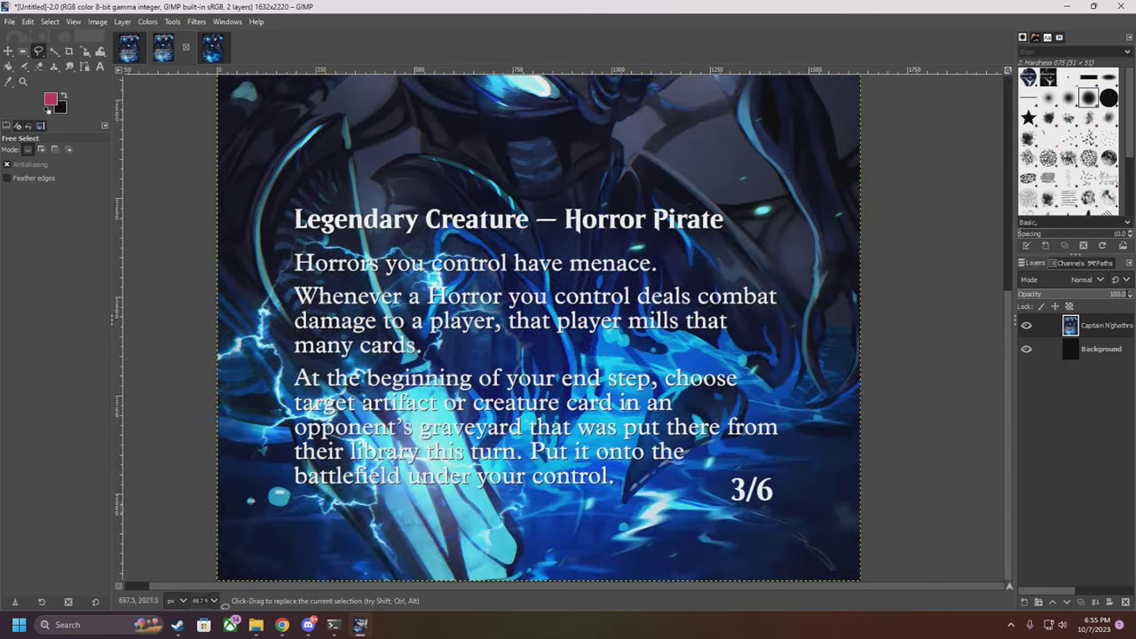
scroll(532, 440, up, 3)
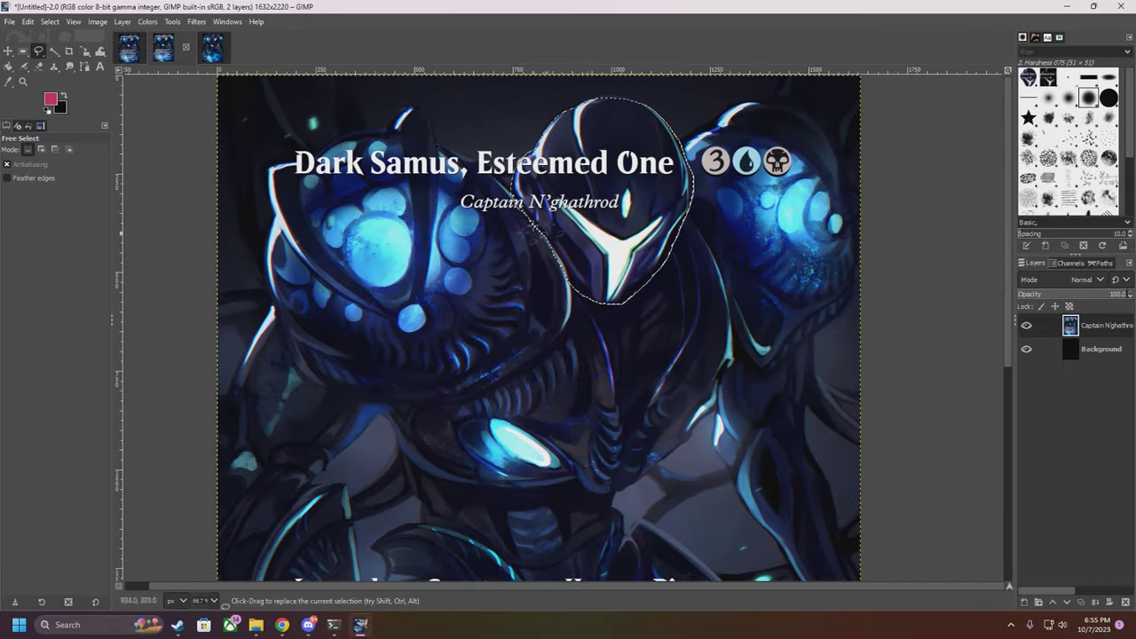
Paste the text-only helmet cutout into the framed card and move it roughly over the card's own helmet
click(129, 47)
scroll(346, 222, up, 2)
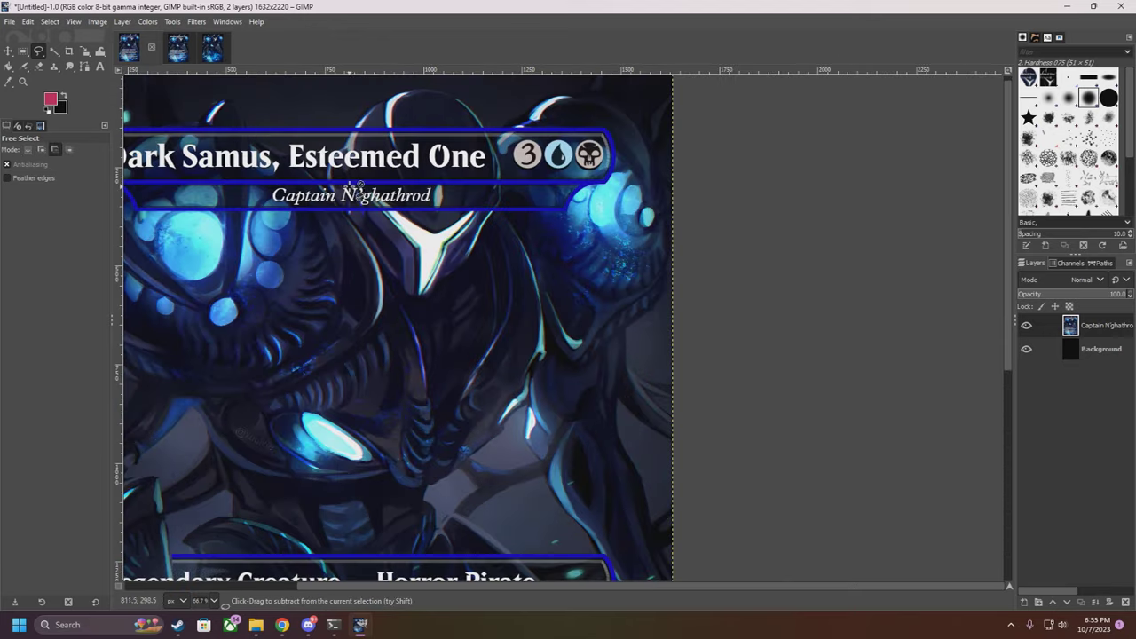
key(ctrl+v)
key(m)
mouse_move(375, 293)
mouse_down()
mouse_move(391, 182)
mouse_move(435, 51)
mouse_up()
scroll(355, 173, up, 2)
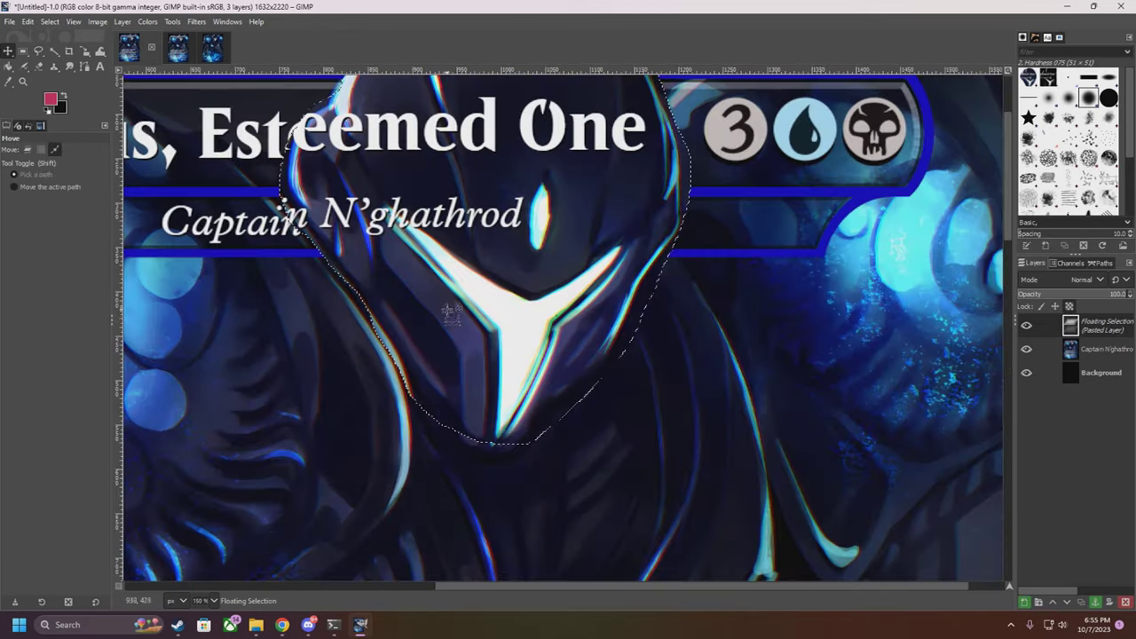
Fine-tune the floating helmet's position so its chin and visor edges line up with the framed card's artwork
drag(389, 252, 415, 208)
drag(489, 254, 494, 333)
scroll(533, 373, up, 4)
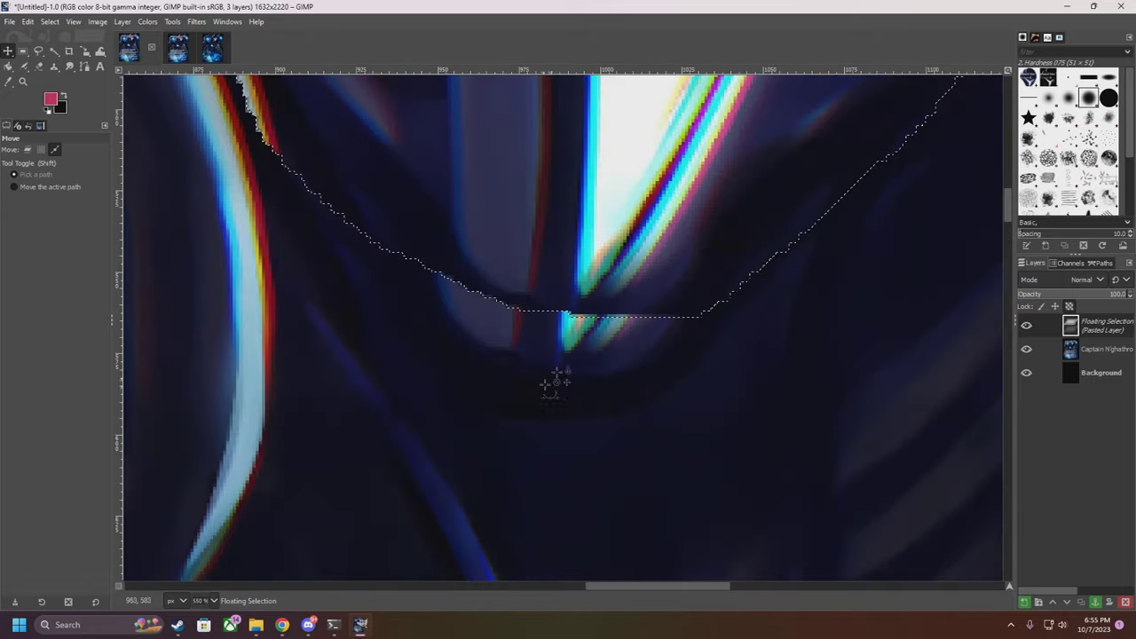
drag(609, 299, 596, 358)
scroll(236, 329, up, 5)
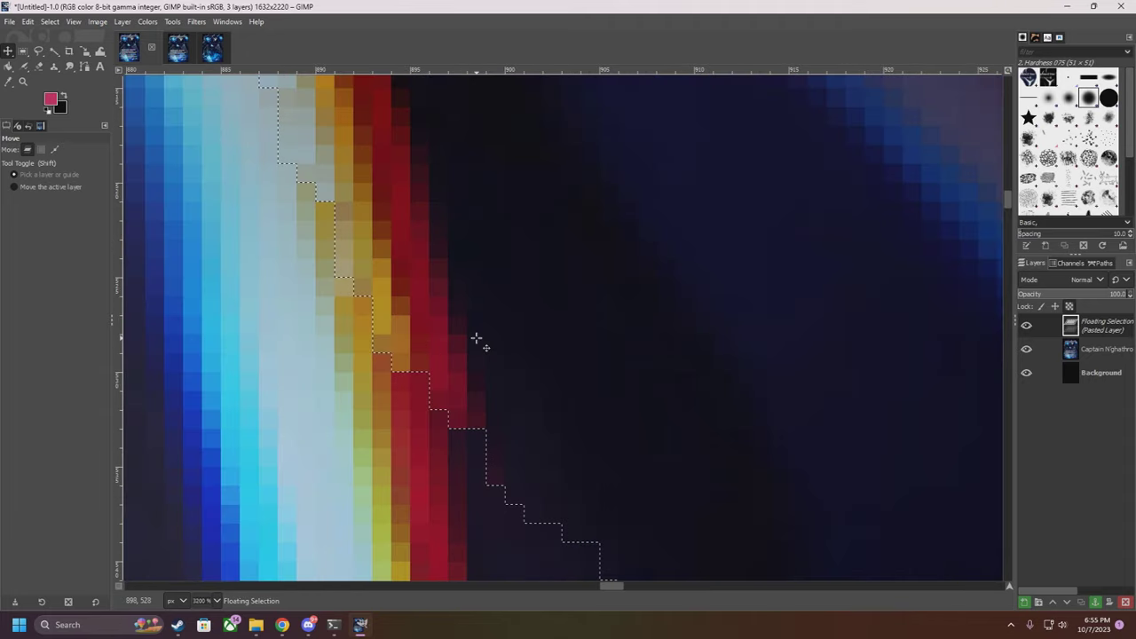
scroll(460, 337, down, 3)
drag(467, 334, 460, 335)
scroll(444, 317, down, 5)
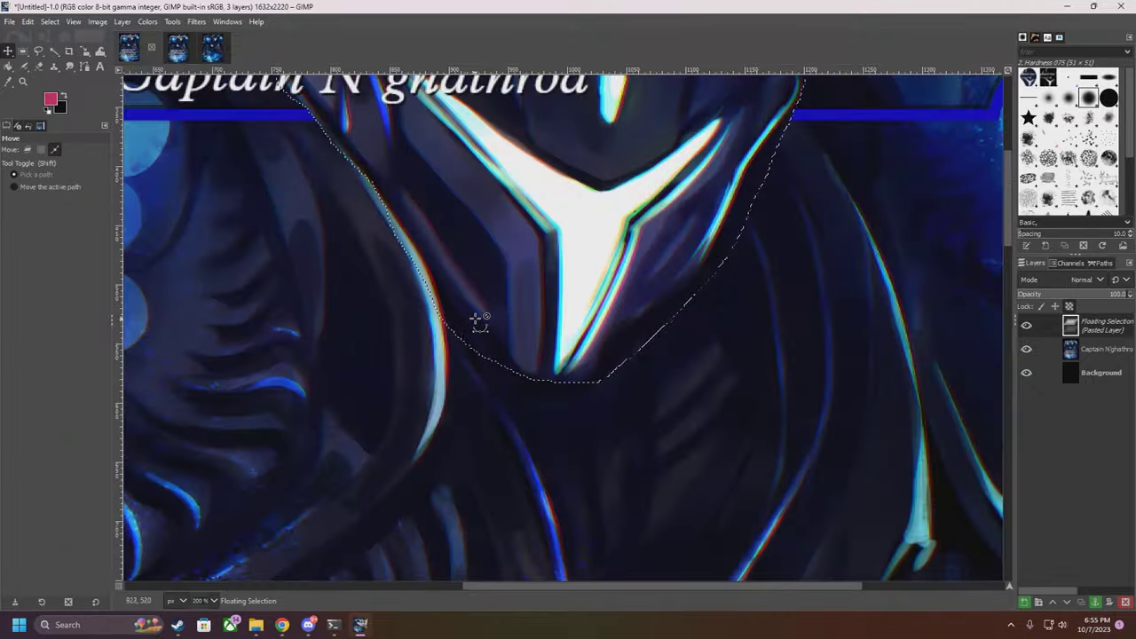
Nudge the floating helmet slightly so its upper edge and the title text match the framed card underneath
scroll(477, 317, up, 5)
scroll(462, 248, up, 2)
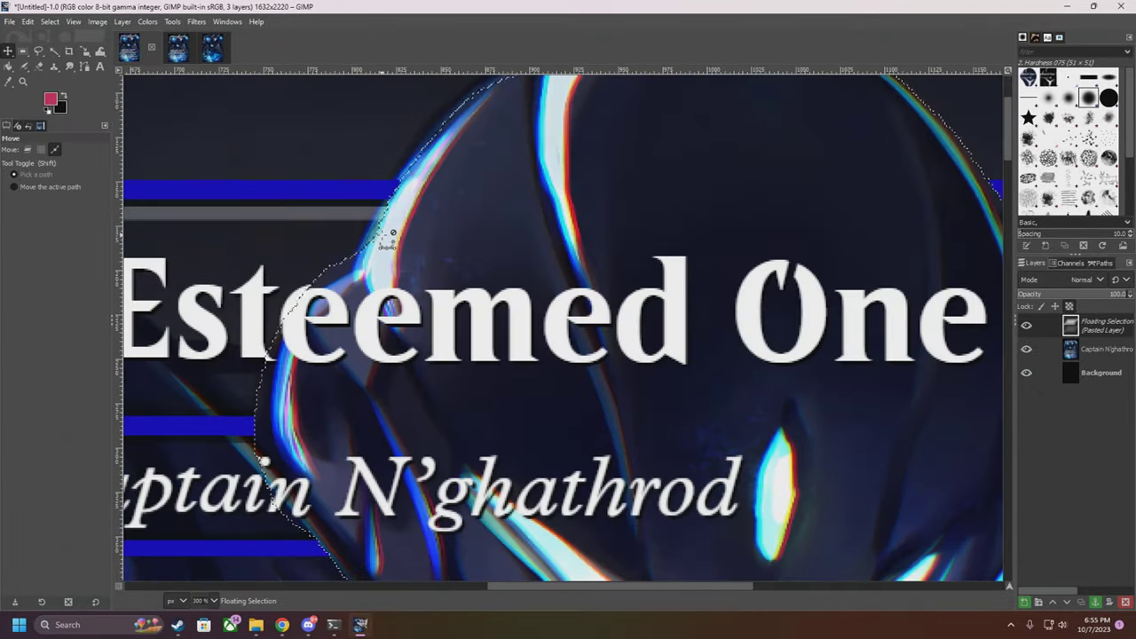
scroll(293, 293, up, 4)
drag(401, 326, 402, 307)
scroll(403, 308, down, 5)
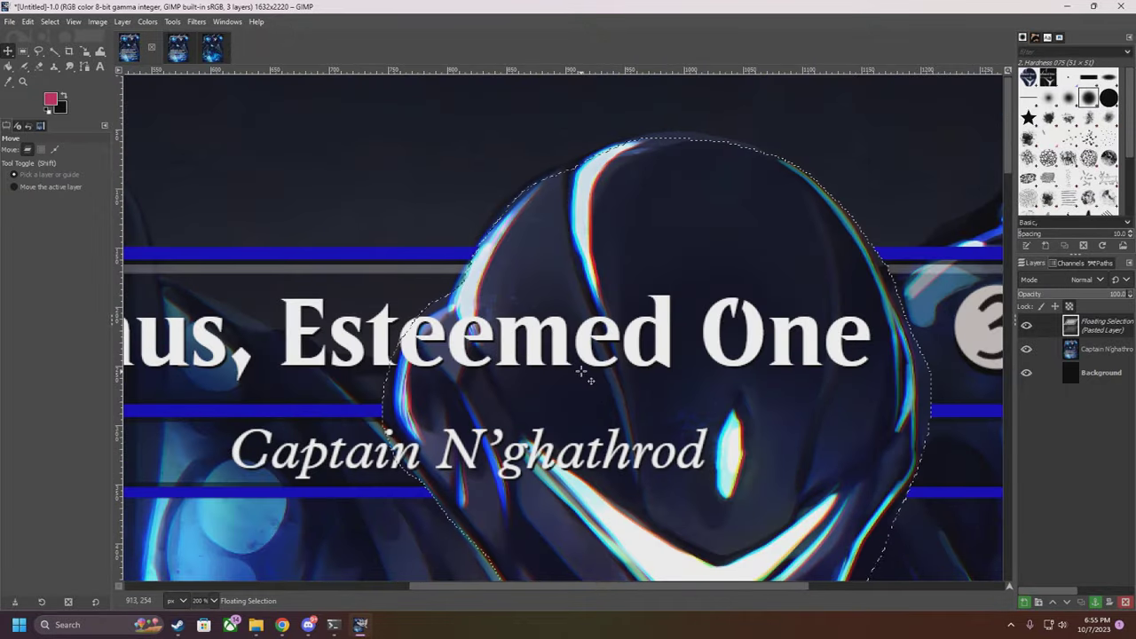
Anchor the floating helmet cutout to the framed card layer and check the overlap on the whole card
right_click(1026, 328)
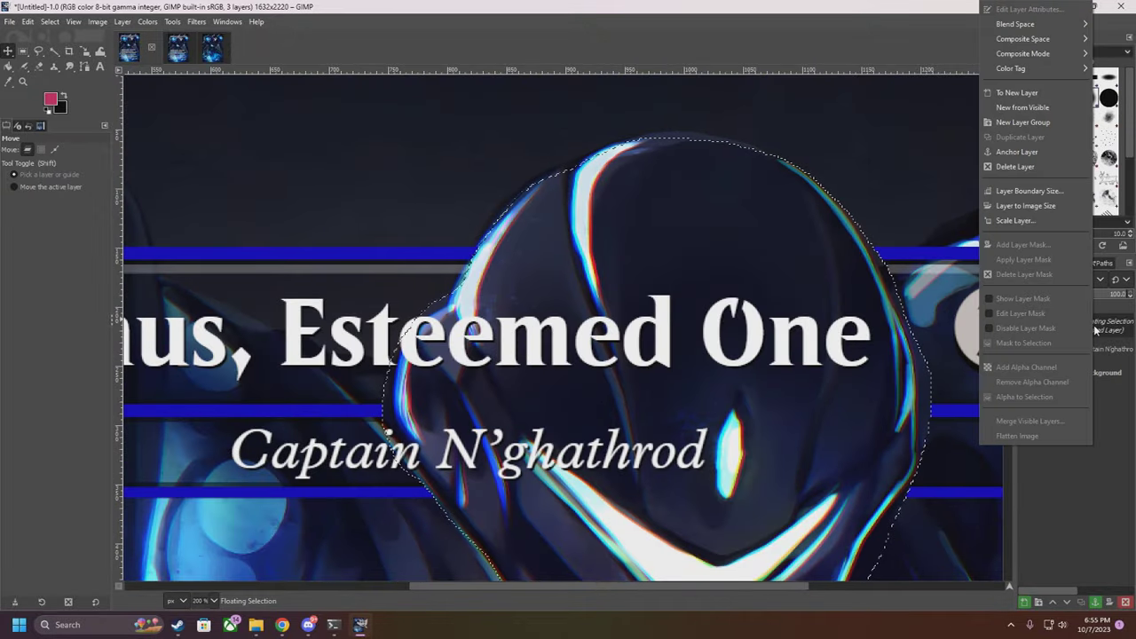
click(1021, 152)
scroll(941, 208, down, 5)
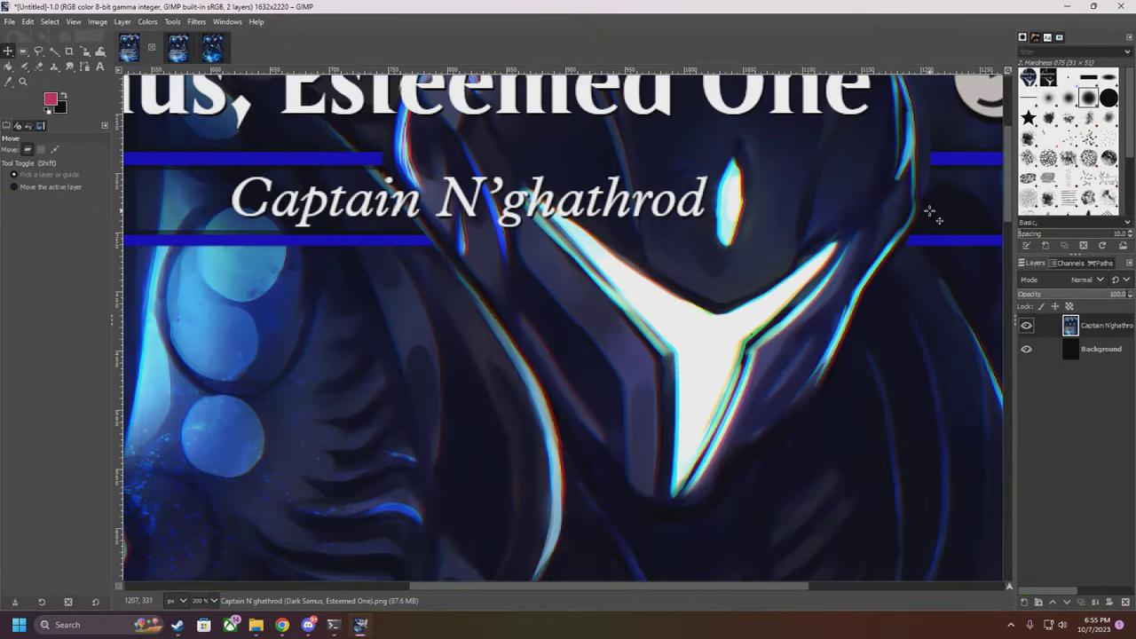
scroll(930, 211, down, 5)
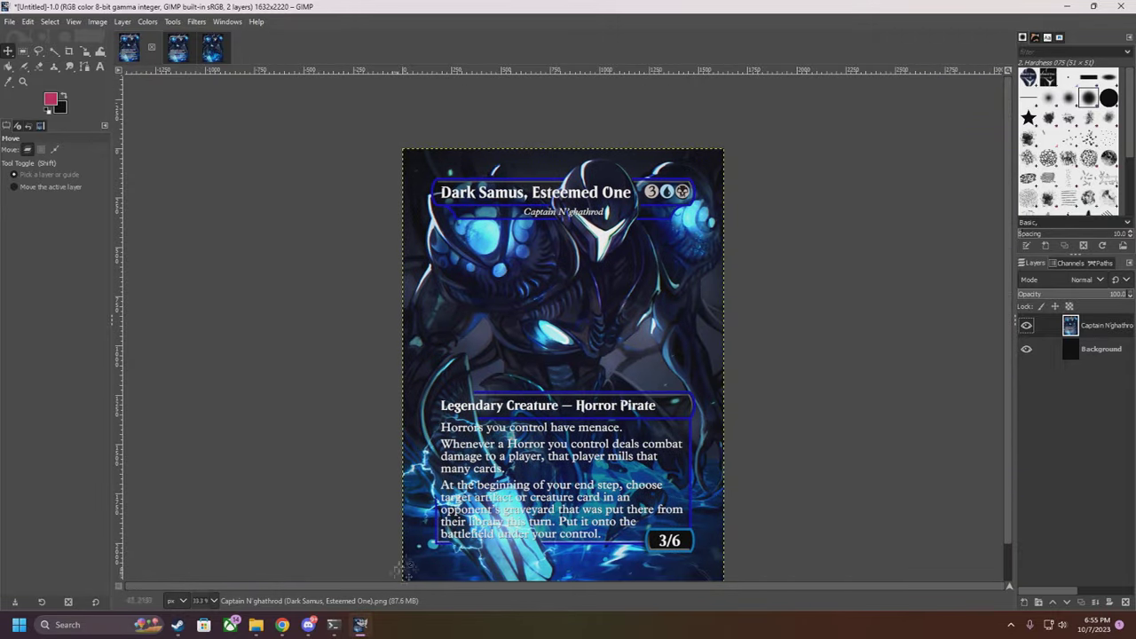
Examine the helmet's overlap with the title bar and name text, up close and on the whole card
scroll(637, 210, up, 4)
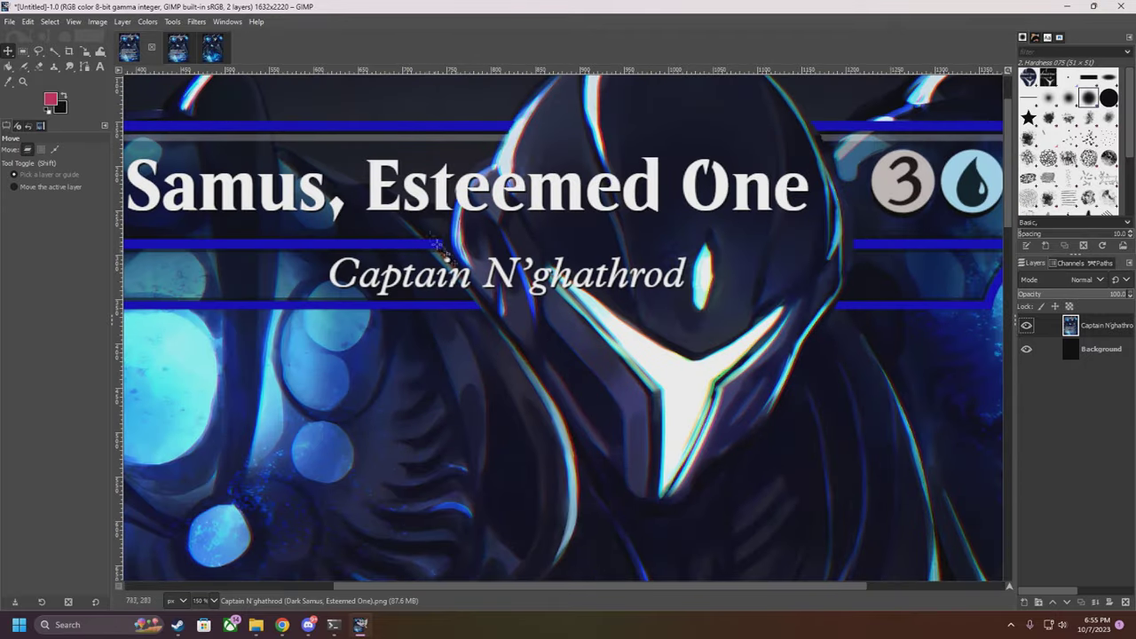
scroll(518, 317, down, 4)
scroll(531, 343, up, 1)
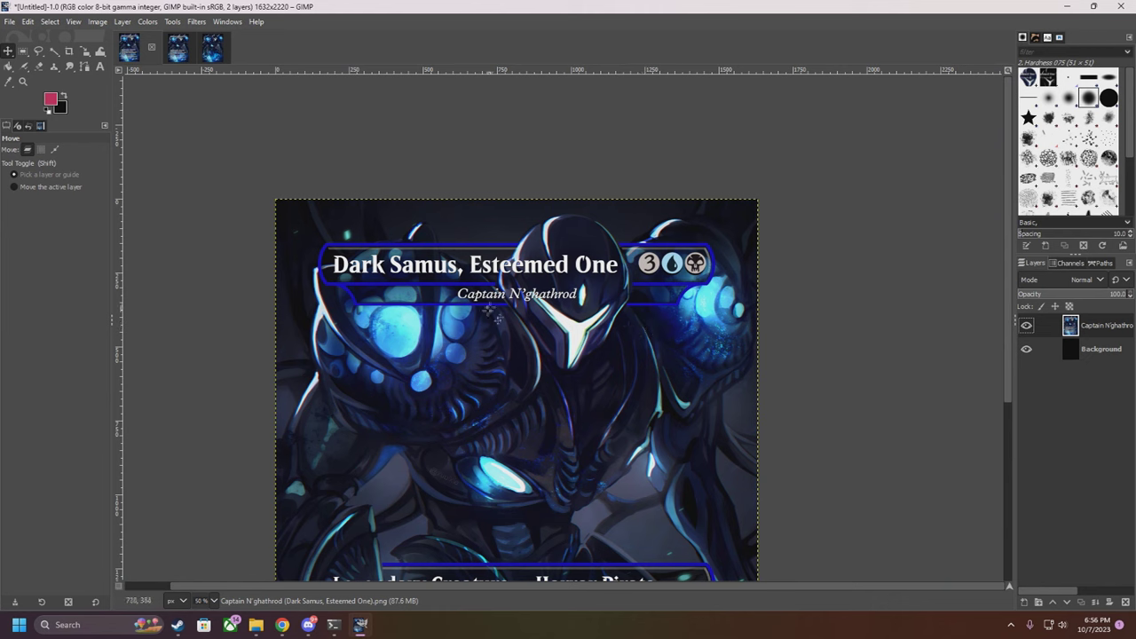
scroll(551, 320, down, 4)
scroll(586, 302, up, 2)
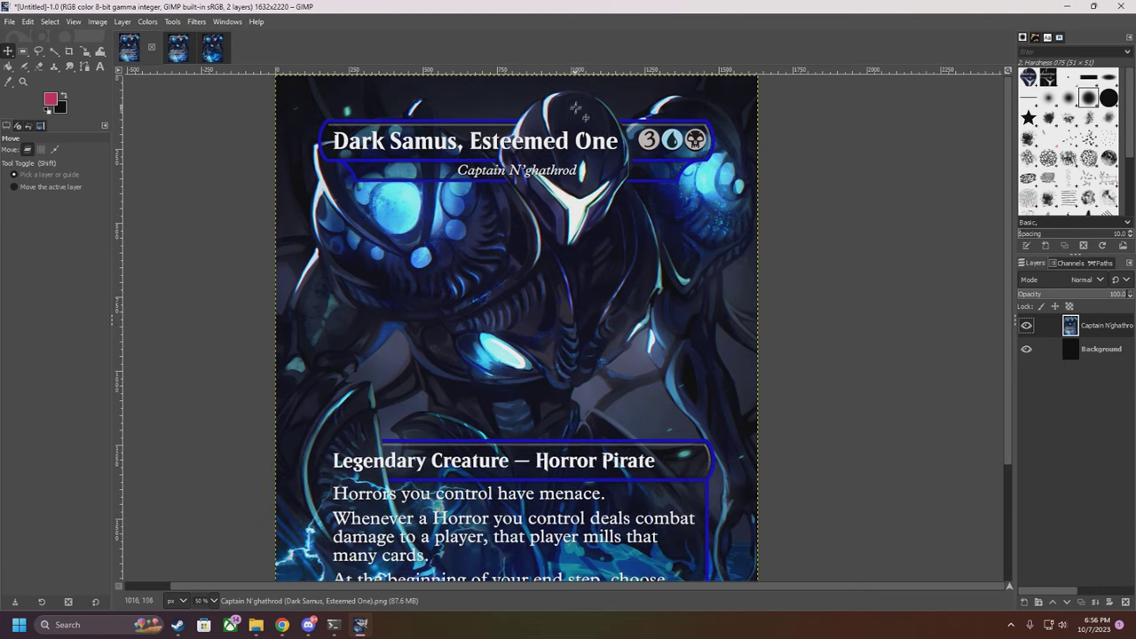
scroll(563, 233, down, 2)
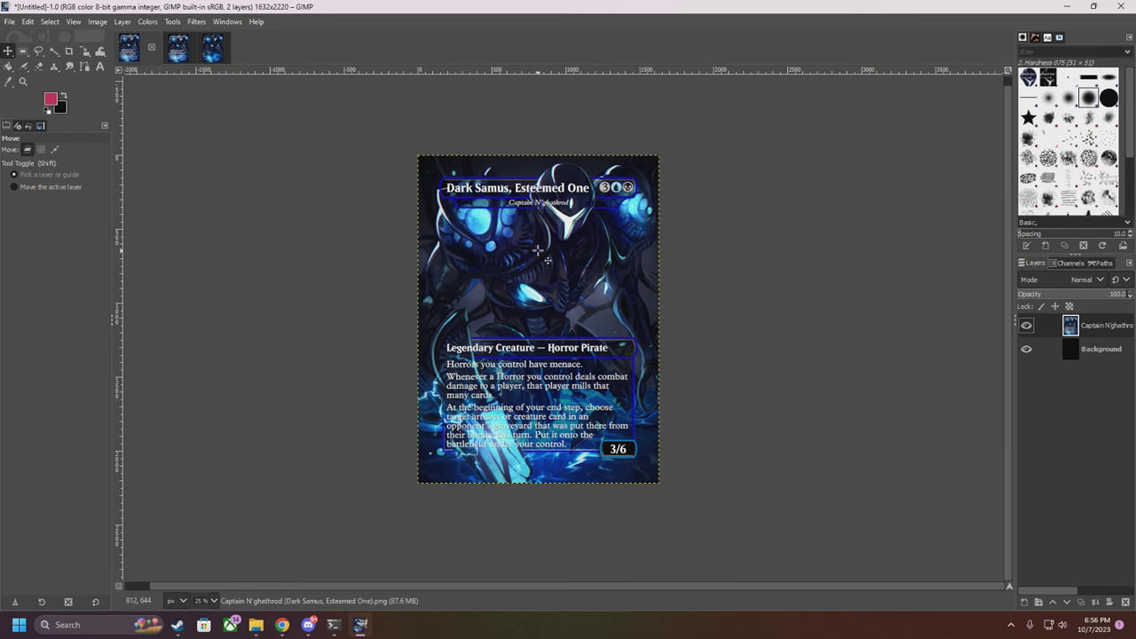
Examine how the arm cannon and its lightning overlap the type line, rules text and text box border
scroll(576, 395, up, 4)
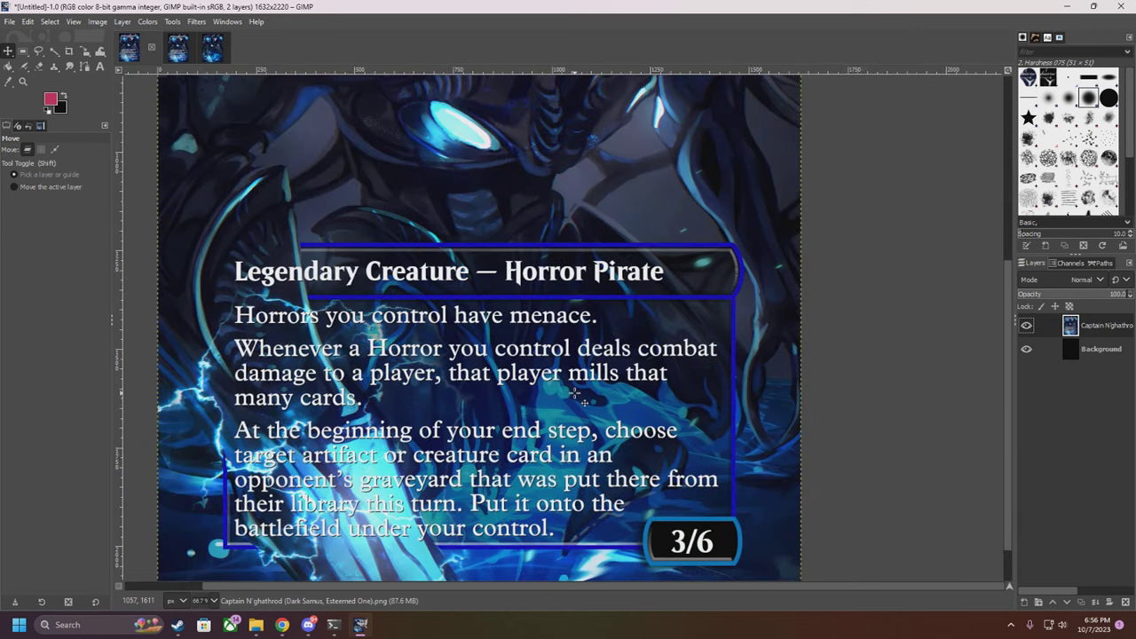
scroll(575, 393, down, 2)
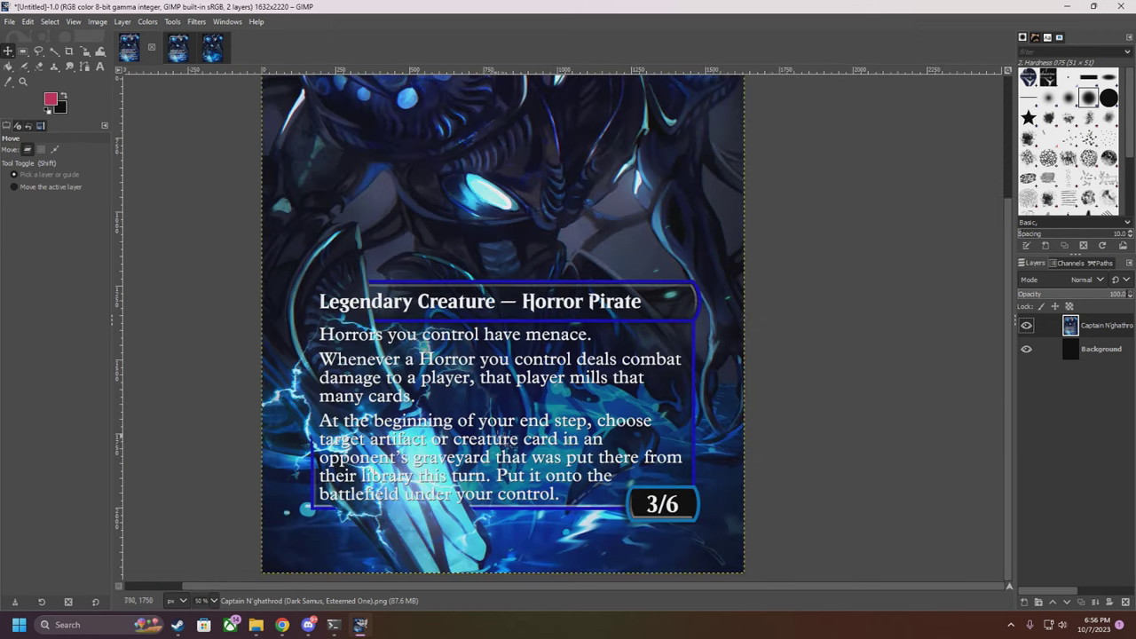
scroll(542, 433, up, 3)
scroll(537, 424, down, 3)
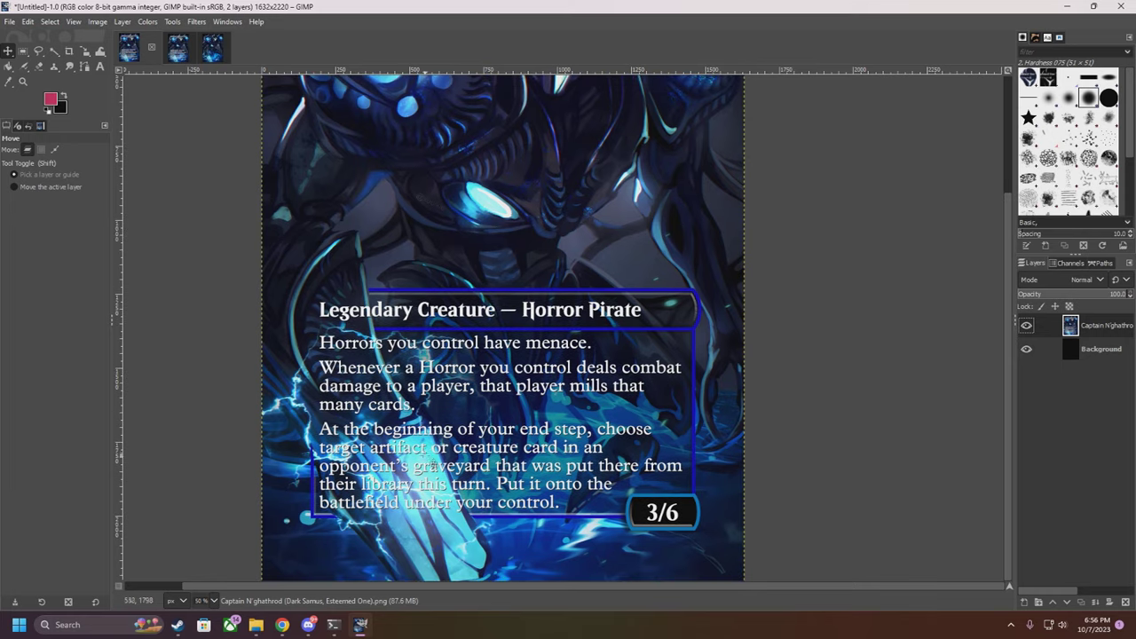
scroll(431, 455, up, 3)
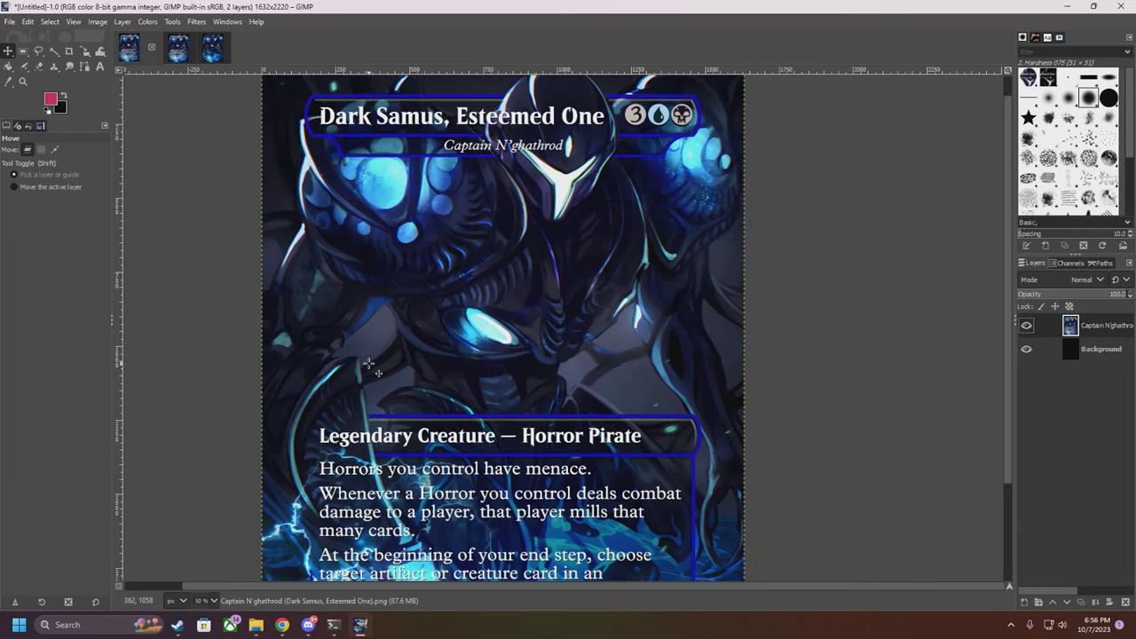
scroll(369, 364, down, 3)
ctrl+scroll(360, 408, up, 1)
scroll(377, 426, down, 1)
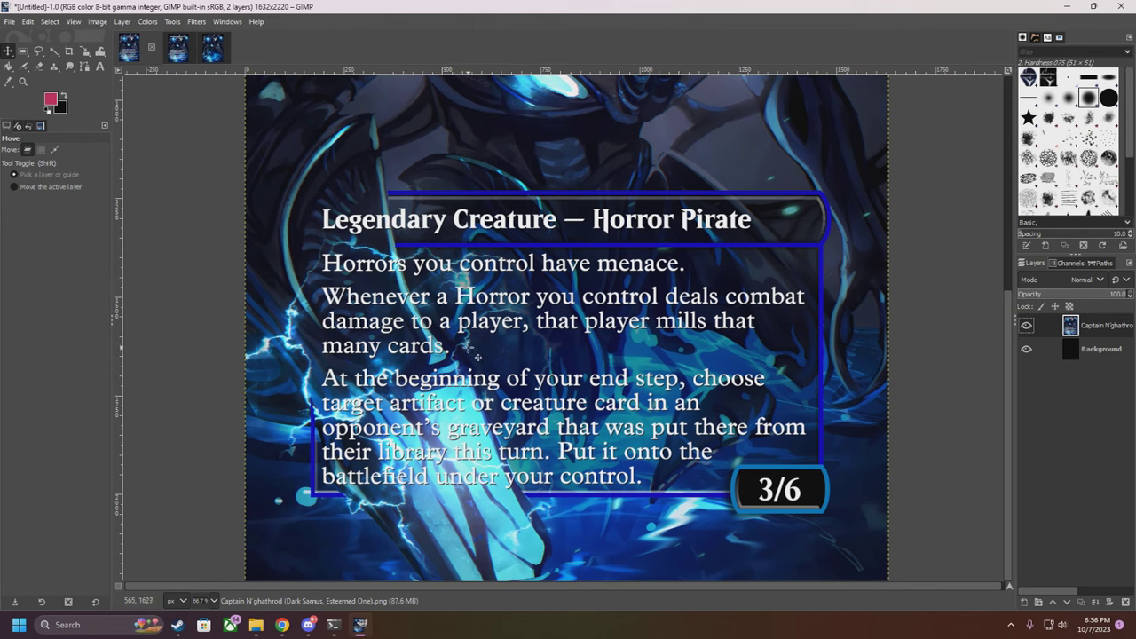
In the plain darksamus.xcf artwork, start a Free Select outline around the arm cannon's bright lightning loop and its upper branch
click(211, 49)
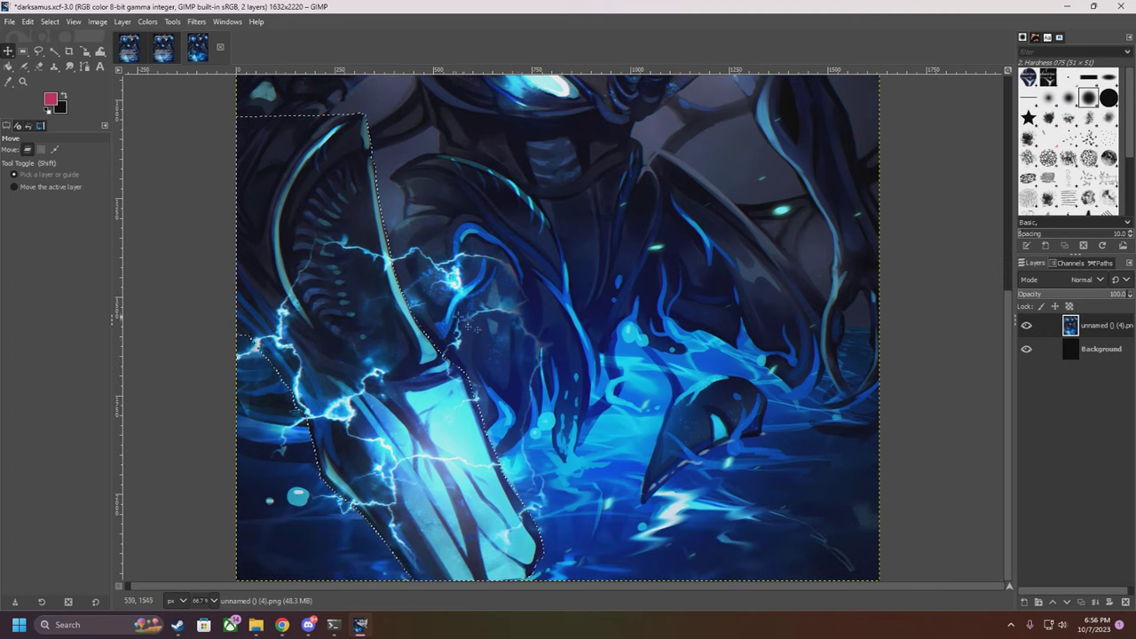
click(54, 149)
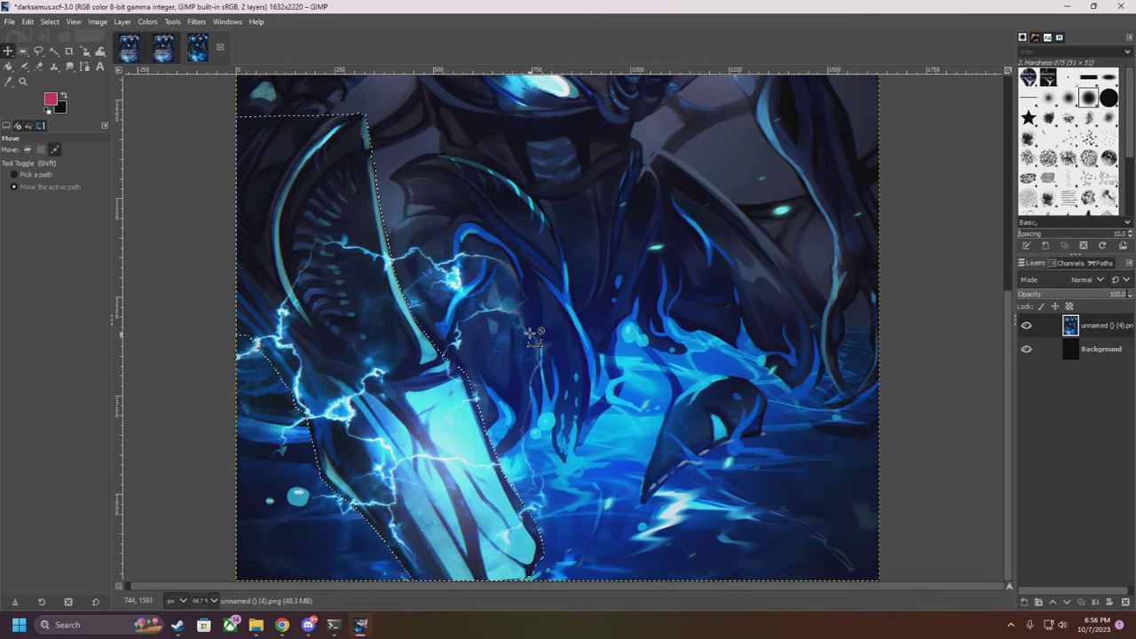
scroll(353, 459, up, 2)
click(27, 149)
scroll(298, 313, up, 2)
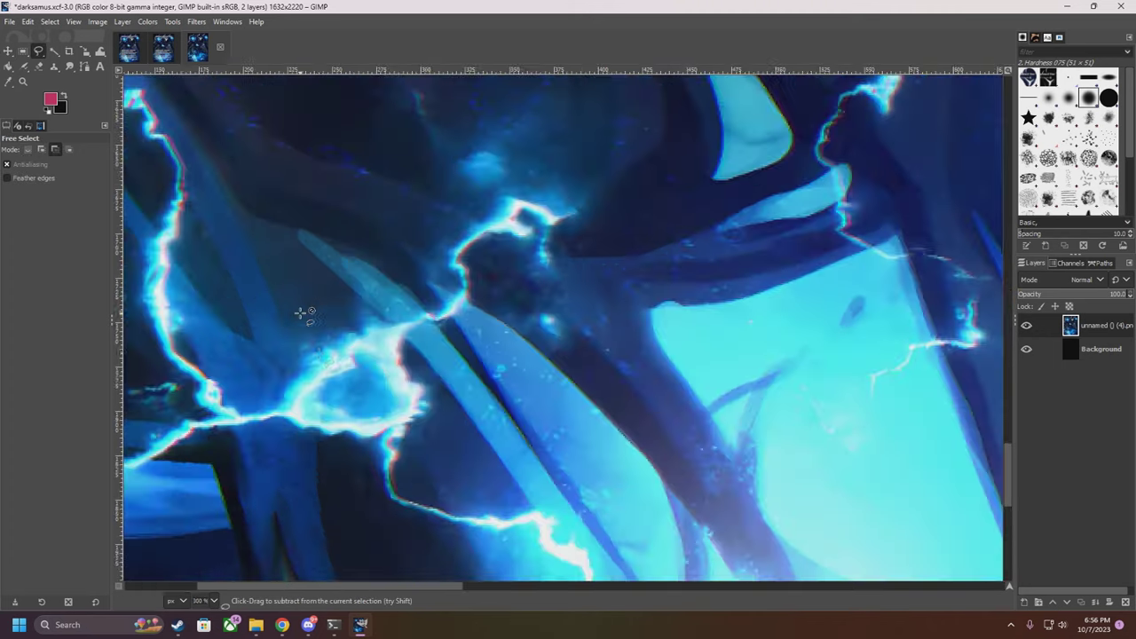
drag(362, 334, 400, 325)
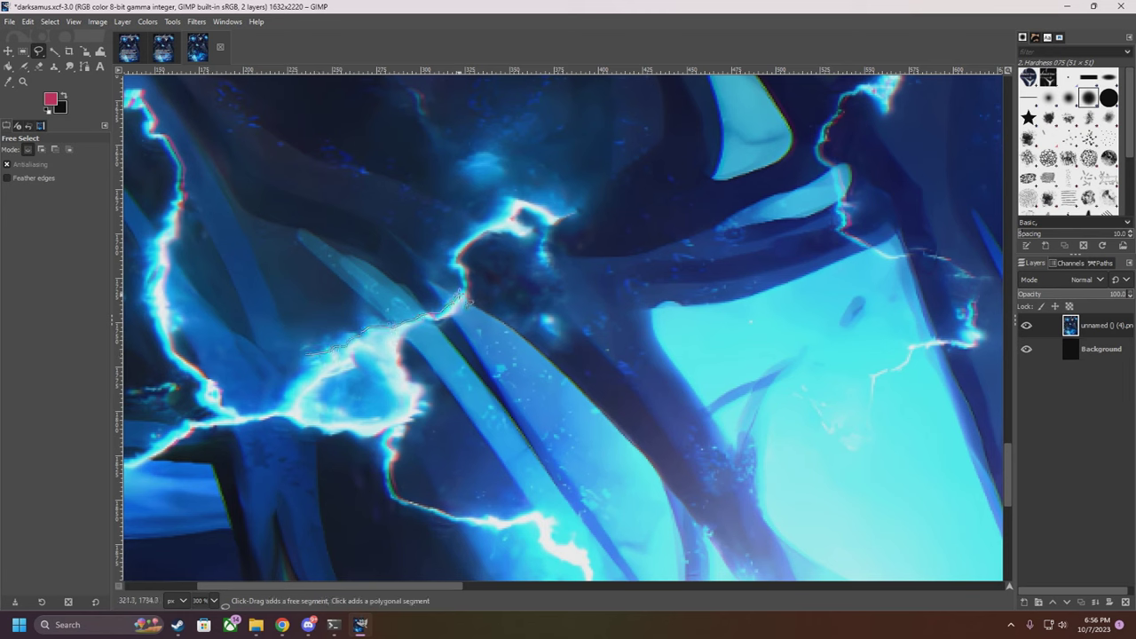
drag(487, 238, 533, 201)
drag(468, 261, 477, 299)
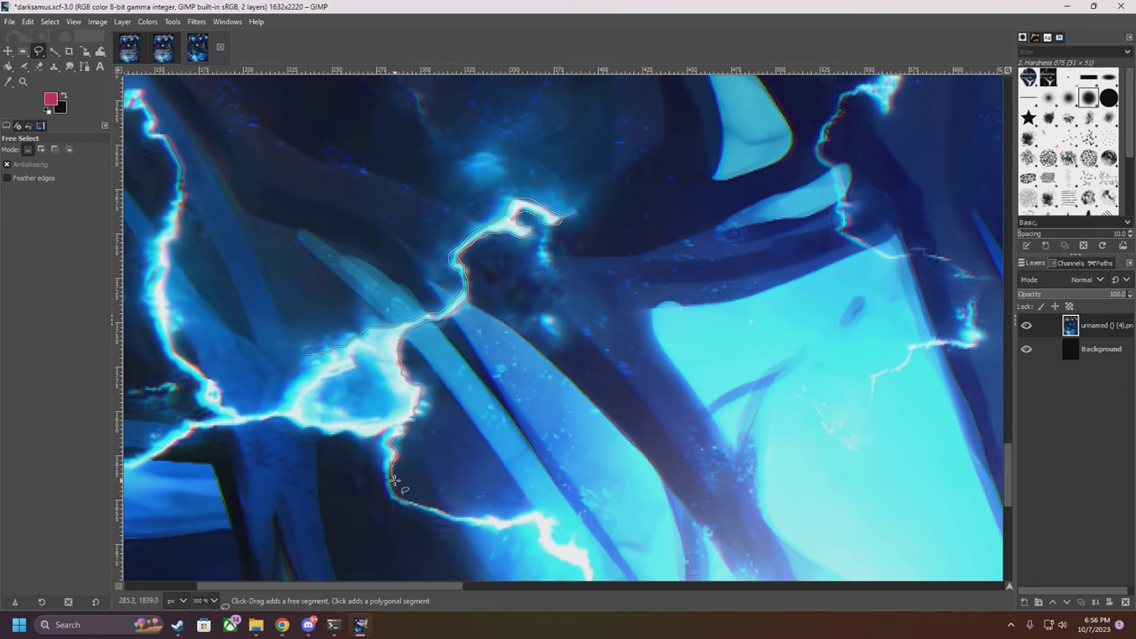
Continue the outline down the lightning's lower branch to its junction and back up the branch's other side to the bright loop
scroll(413, 487, down, 3)
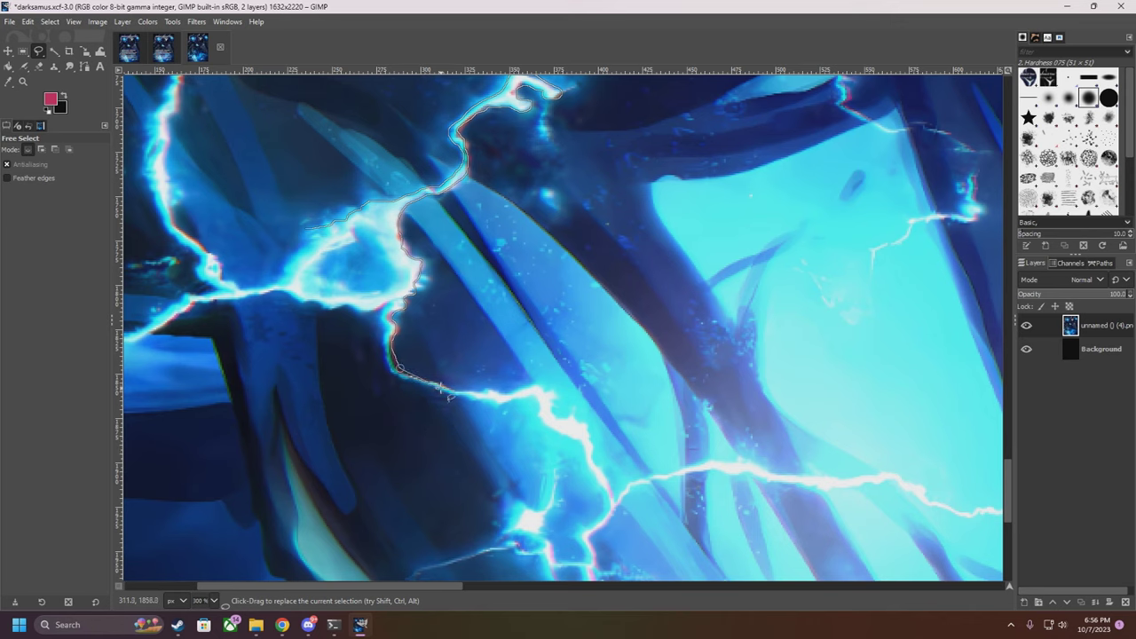
scroll(417, 382, up, 1)
click(408, 376)
mouse_move(430, 387)
mouse_down()
mouse_move(480, 402)
mouse_move(589, 404)
mouse_move(601, 431)
mouse_move(641, 458)
mouse_move(657, 500)
mouse_up()
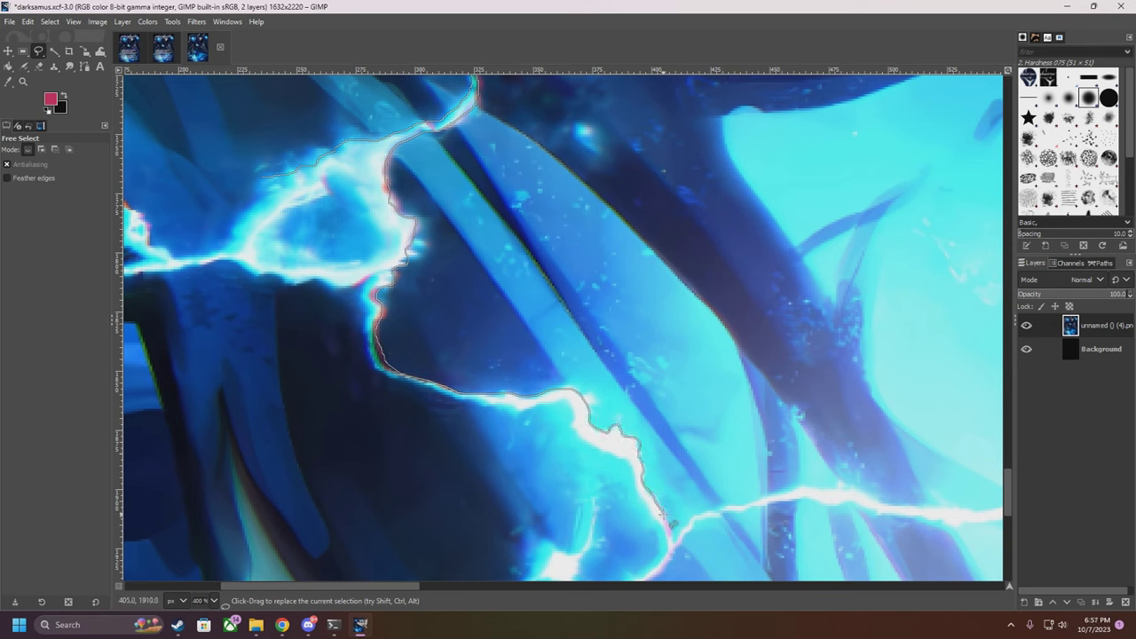
mouse_move(683, 555)
mouse_down()
mouse_move(634, 472)
mouse_move(586, 437)
mouse_move(577, 414)
mouse_move(555, 405)
mouse_move(523, 418)
mouse_move(381, 375)
mouse_move(364, 316)
mouse_move(373, 287)
mouse_up()
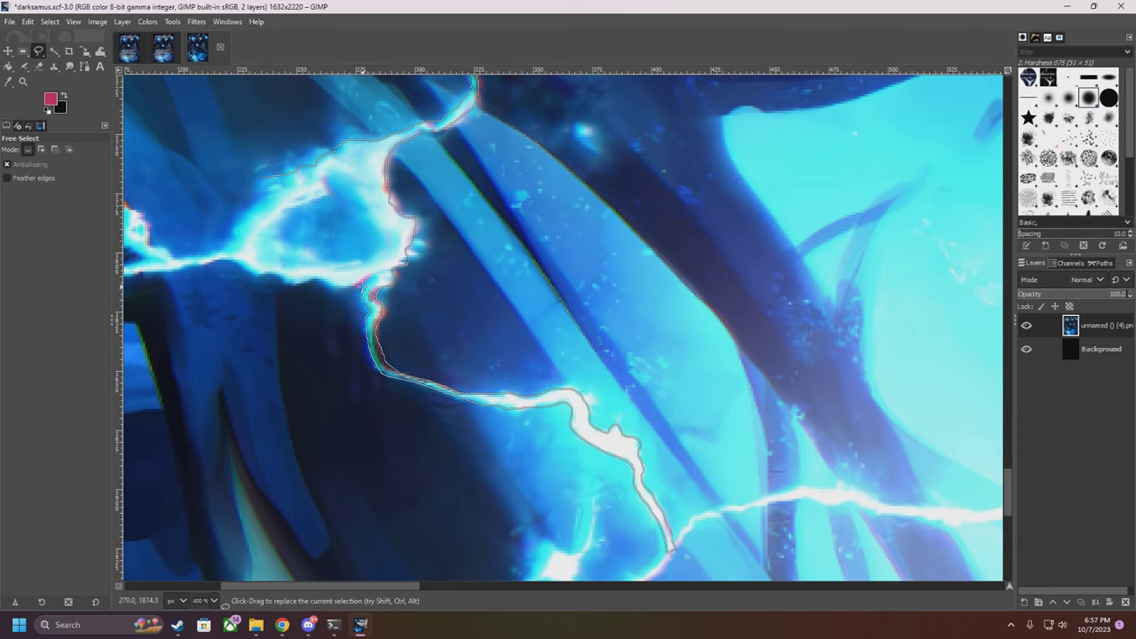
Trace the loop's underside and the branch on its left, close the outline, and copy the selected lightning
drag(383, 277, 297, 288)
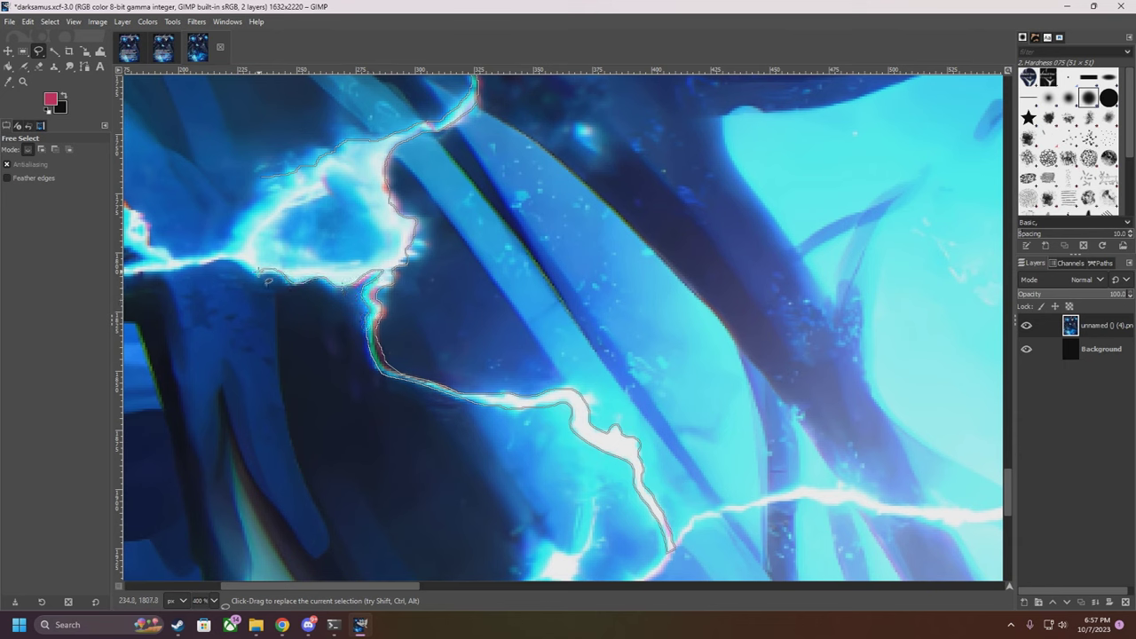
drag(241, 264, 229, 267)
scroll(293, 568, left, 5)
mouse_move(592, 270)
mouse_down()
mouse_move(490, 272)
mouse_move(469, 308)
mouse_up()
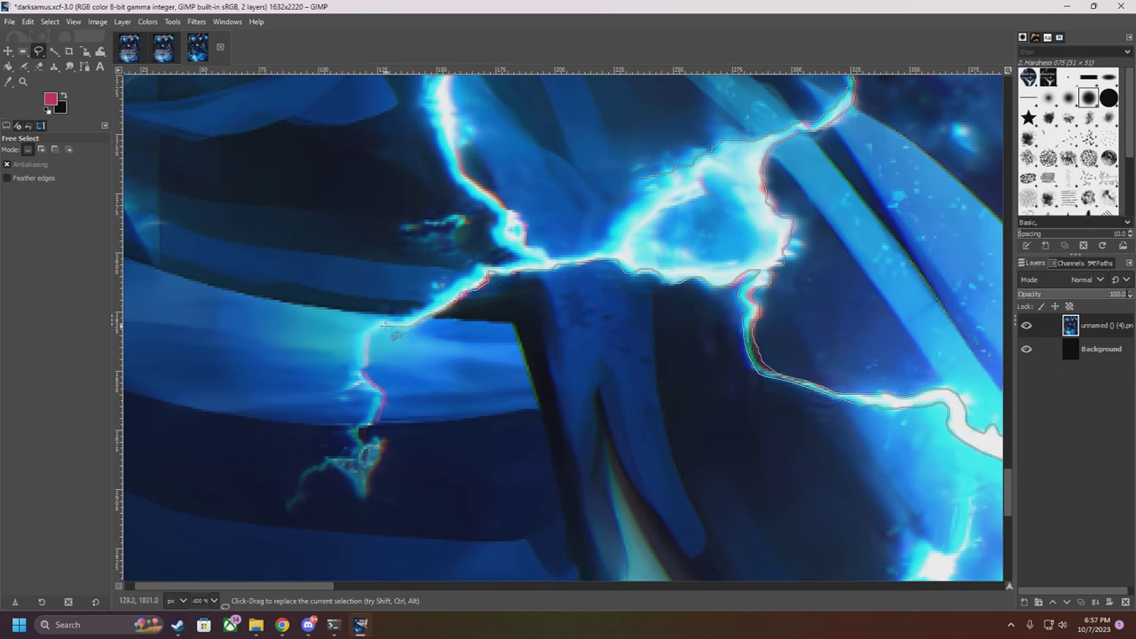
mouse_move(366, 349)
mouse_down()
mouse_move(444, 298)
mouse_move(518, 272)
mouse_up()
drag(613, 255, 638, 218)
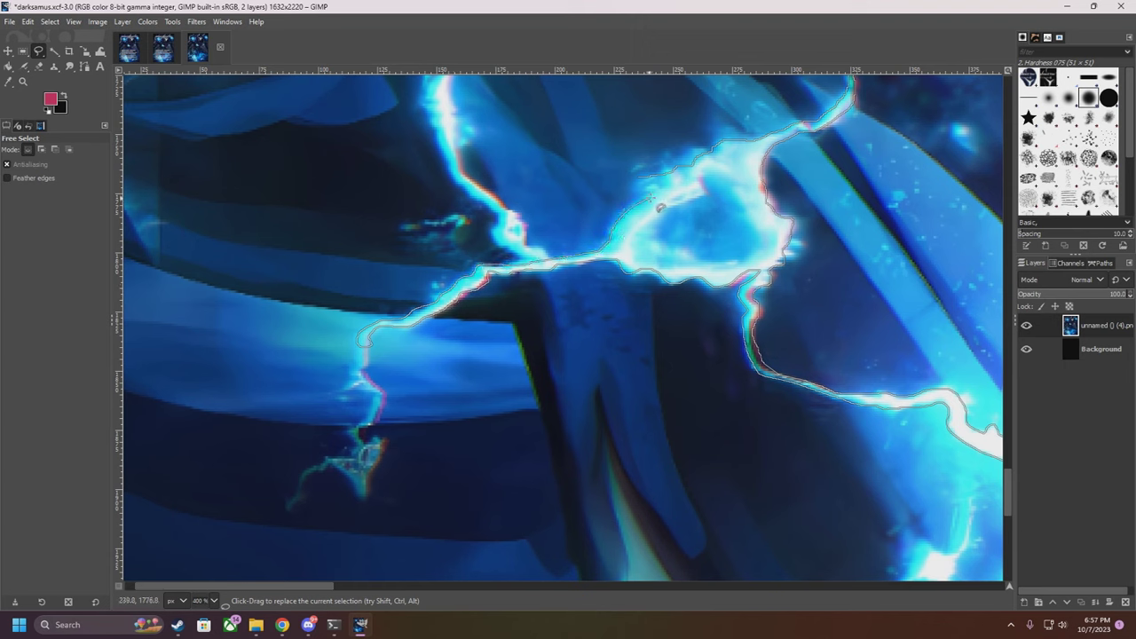
drag(649, 181, 641, 175)
key(Return)
key(ctrl+c)
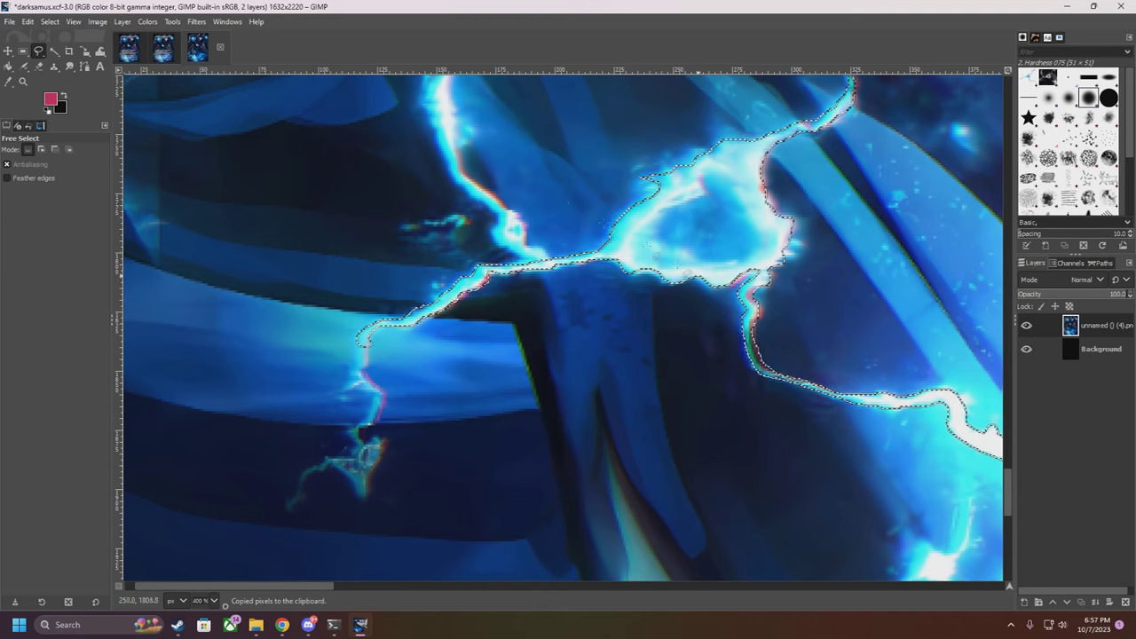
Paste the lightning cutout into the framed card, align it with the matching bolt over the rules text, and anchor it
click(128, 47)
scroll(342, 404, up, 2)
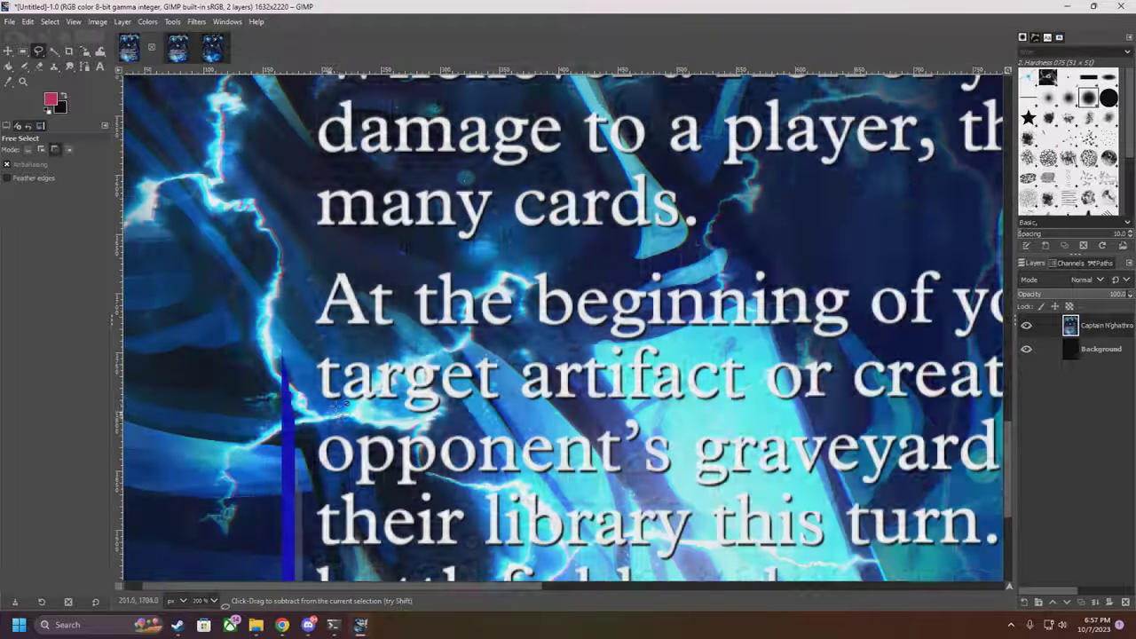
scroll(345, 404, up, 2)
key(ctrl+v)
key(m)
drag(509, 292, 445, 400)
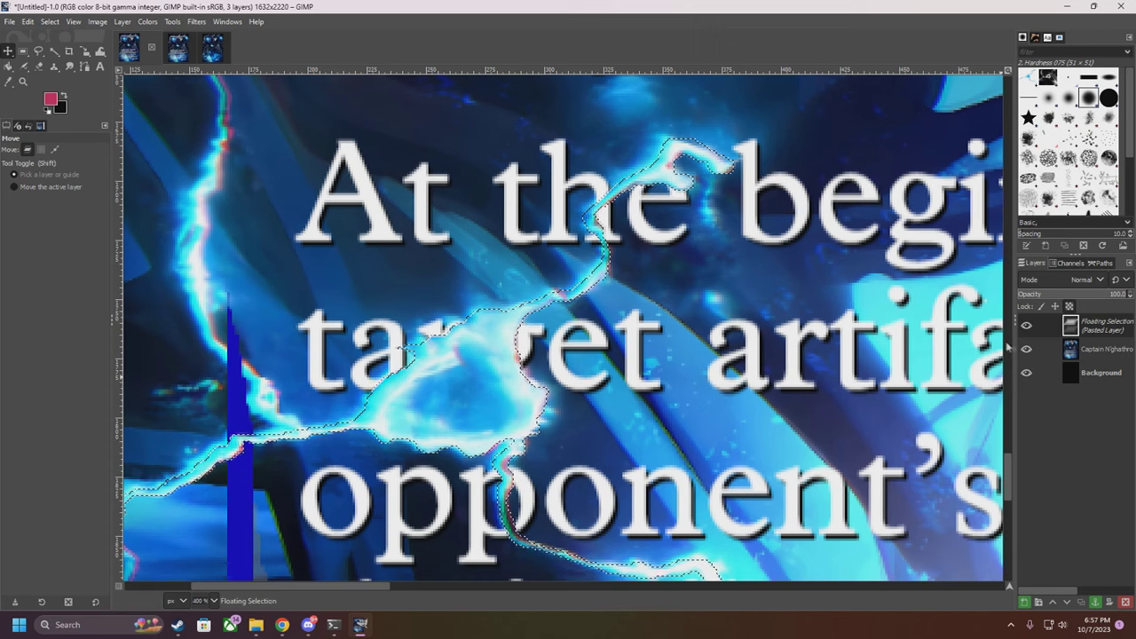
right_click(1078, 325)
click(1008, 153)
Check how the pasted lightning covers the rules text and frame, up close and on the whole card
scroll(755, 531, down, 5)
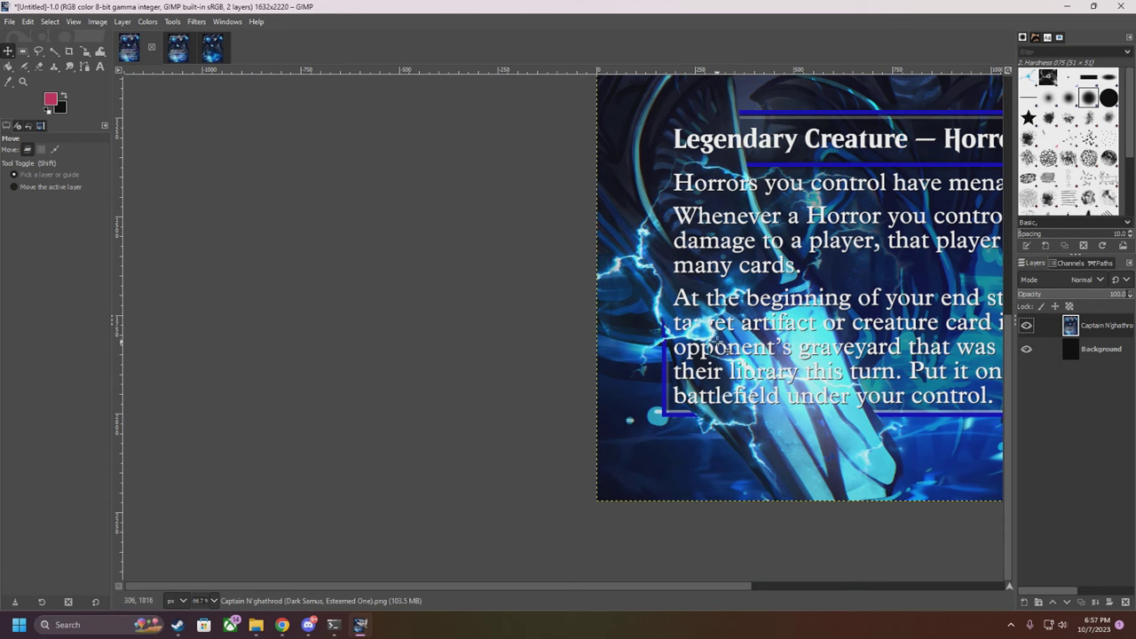
scroll(715, 588, down, 5)
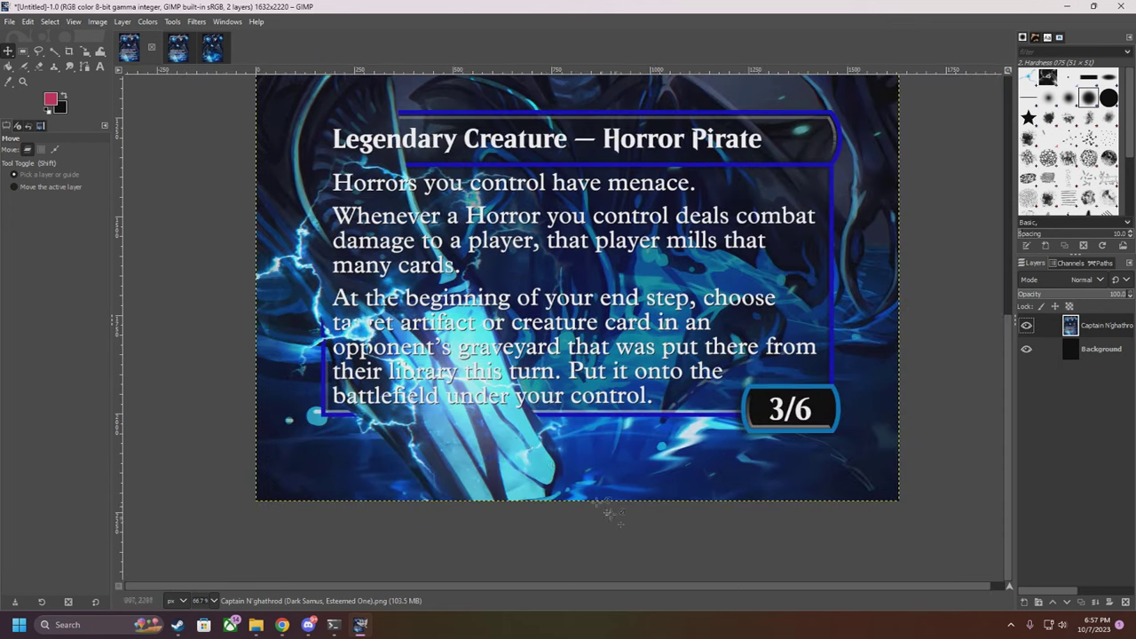
scroll(372, 346, up, 4)
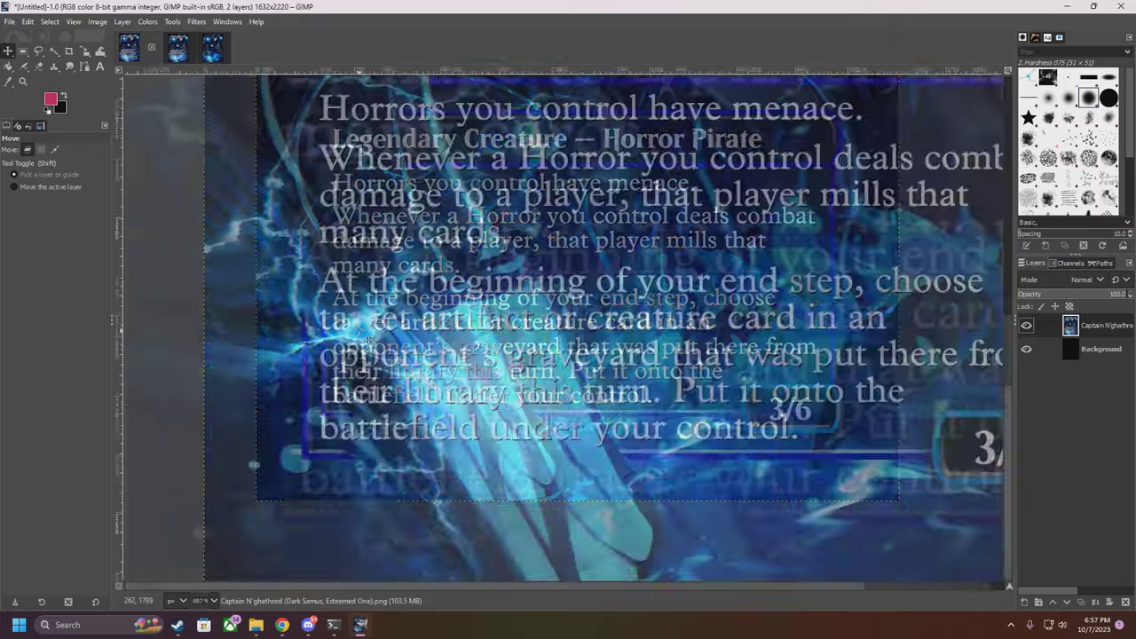
scroll(432, 322, down, 5)
scroll(433, 322, down, 3)
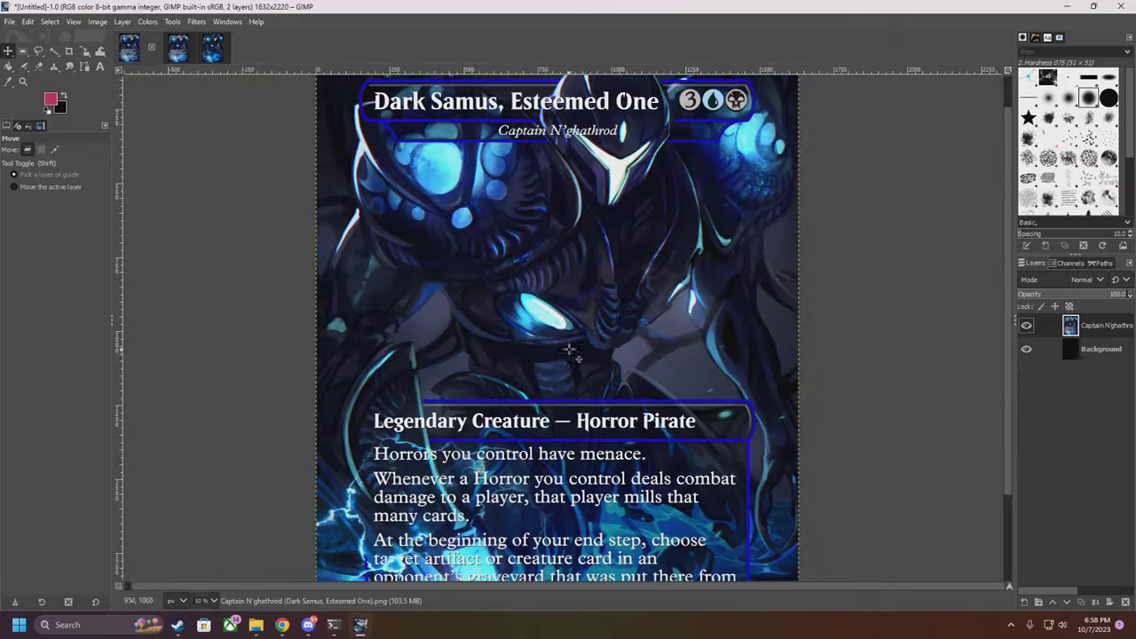
scroll(480, 487, up, 3)
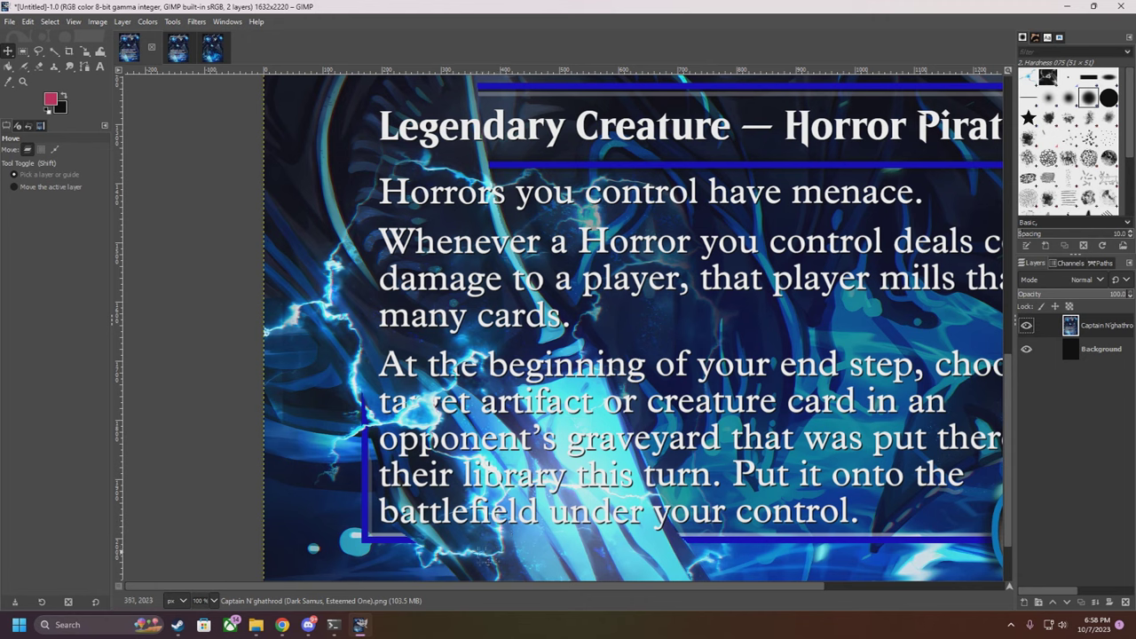
scroll(435, 444, up, 1)
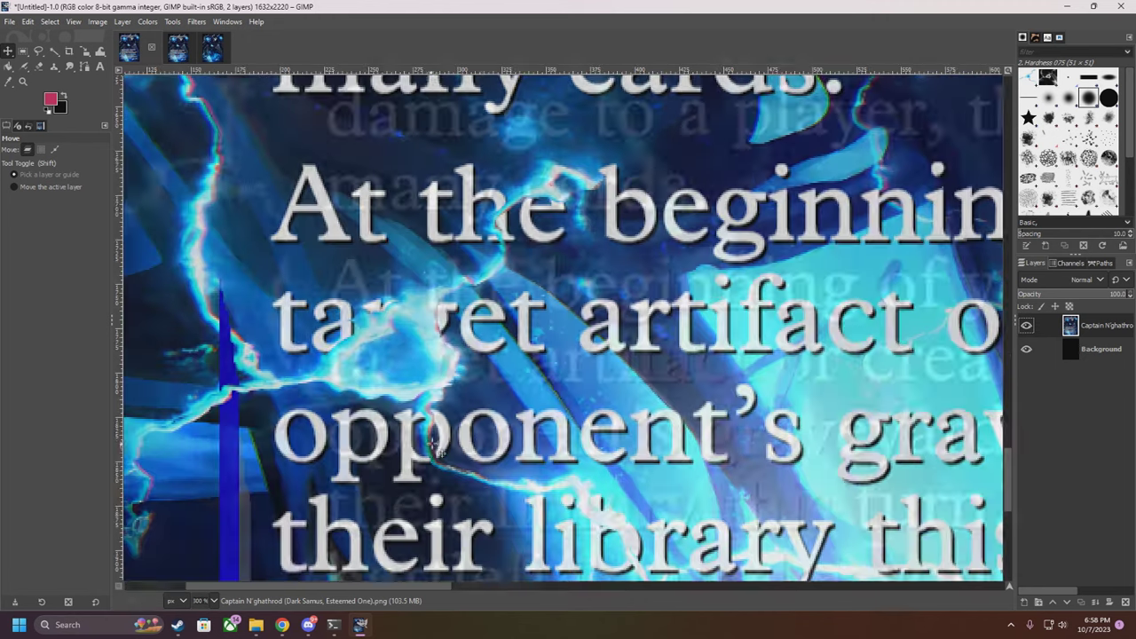
scroll(435, 444, down, 4)
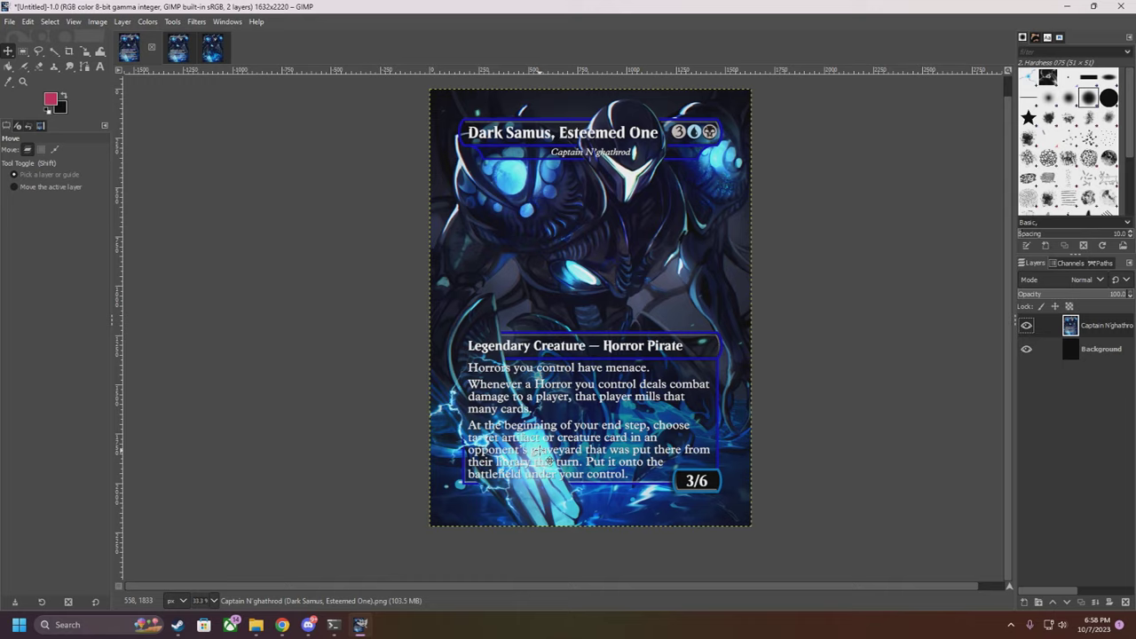
scroll(644, 504, up, 3)
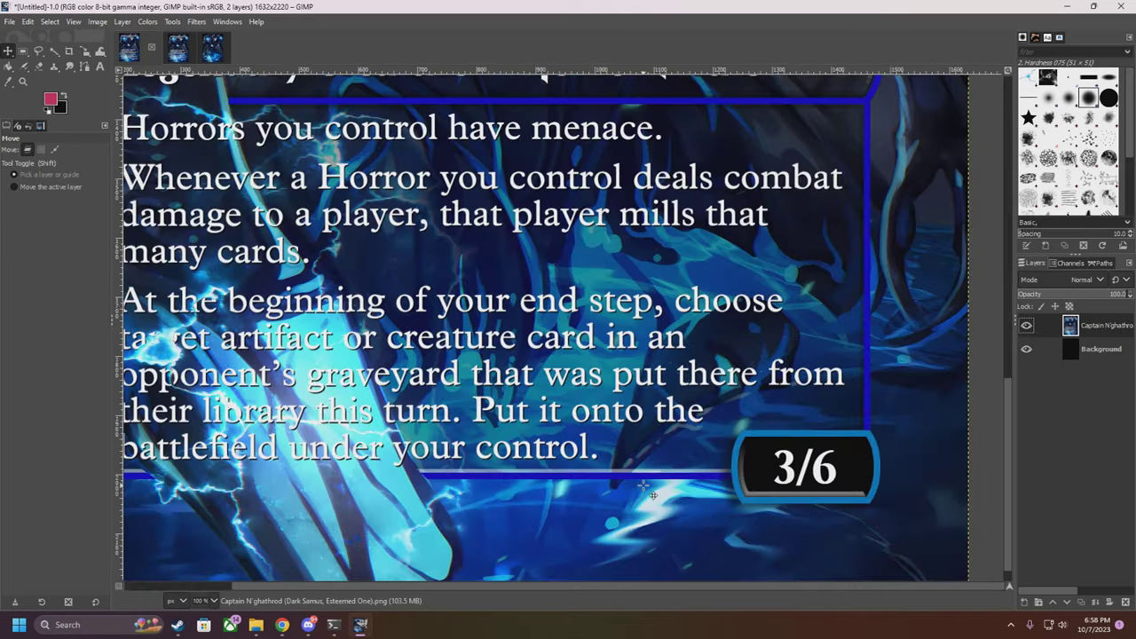
scroll(644, 486, up, 1)
scroll(644, 486, down, 2)
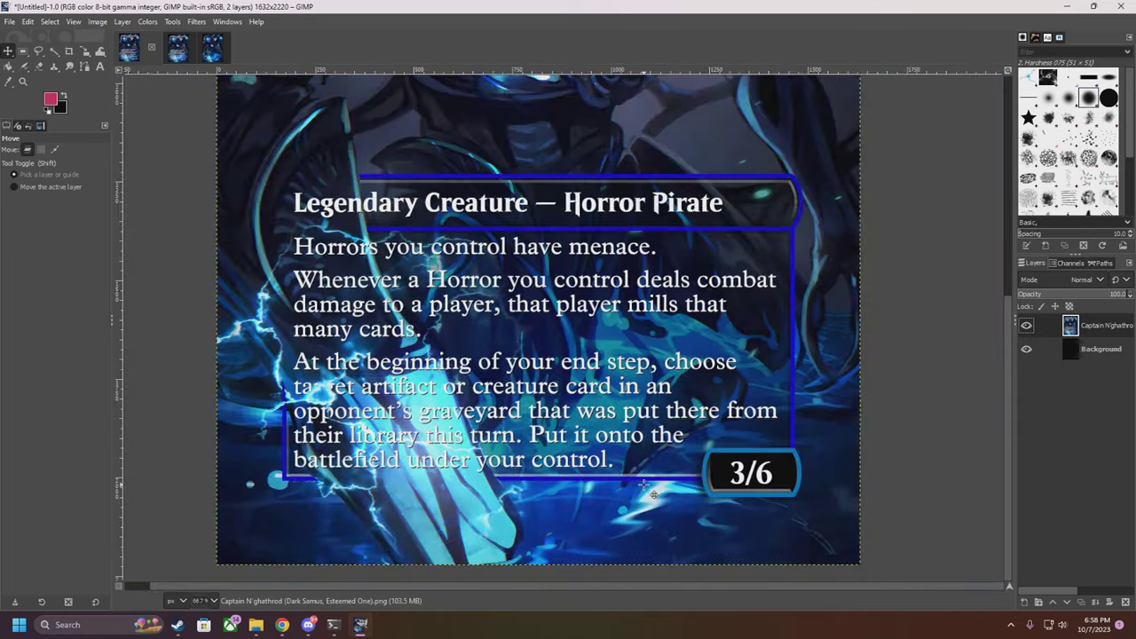
scroll(644, 486, up, 2)
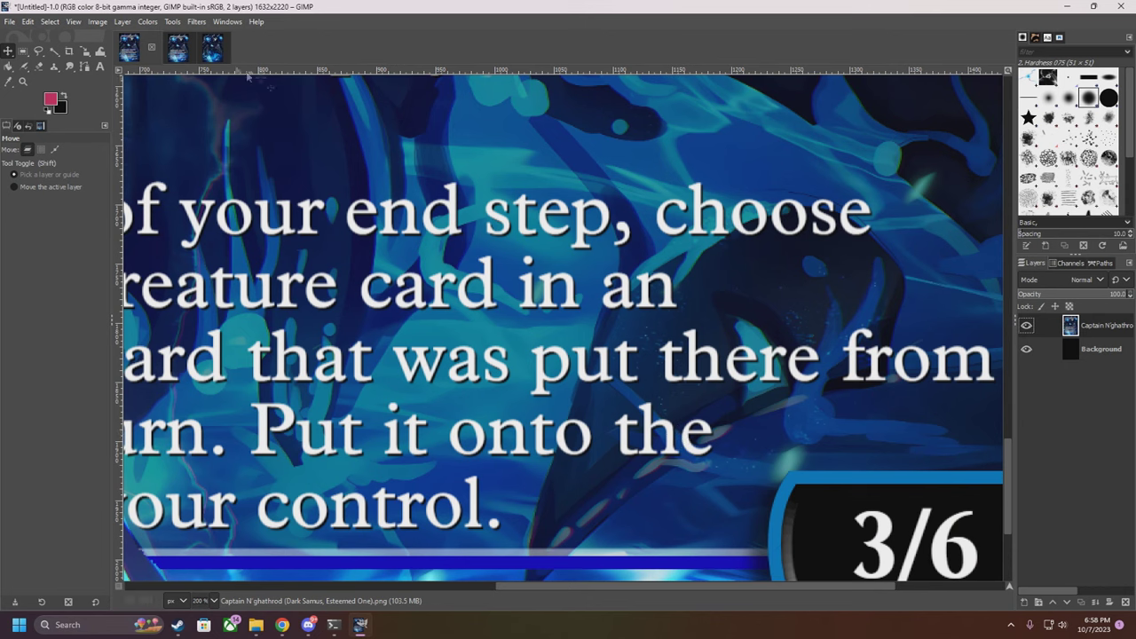
In the unframed Dark Samus artwork, outline the dark hooked claw above the water with Free Select and copy it
click(213, 46)
scroll(550, 293, down, 10)
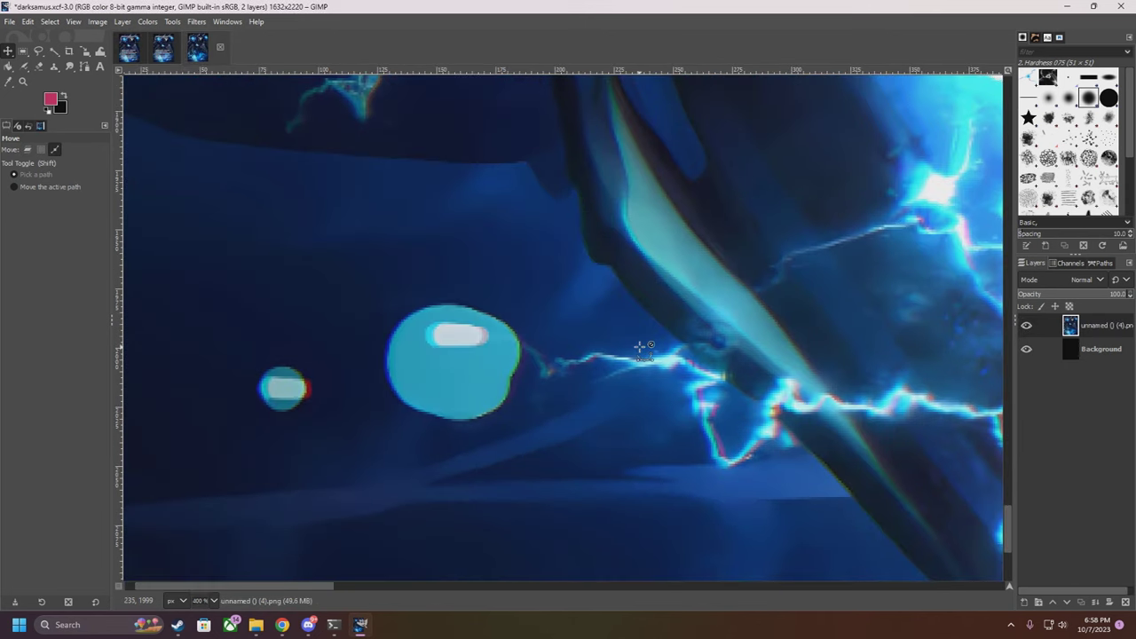
scroll(640, 350, down, 4)
drag(689, 587, 785, 586)
scroll(732, 380, up, 15)
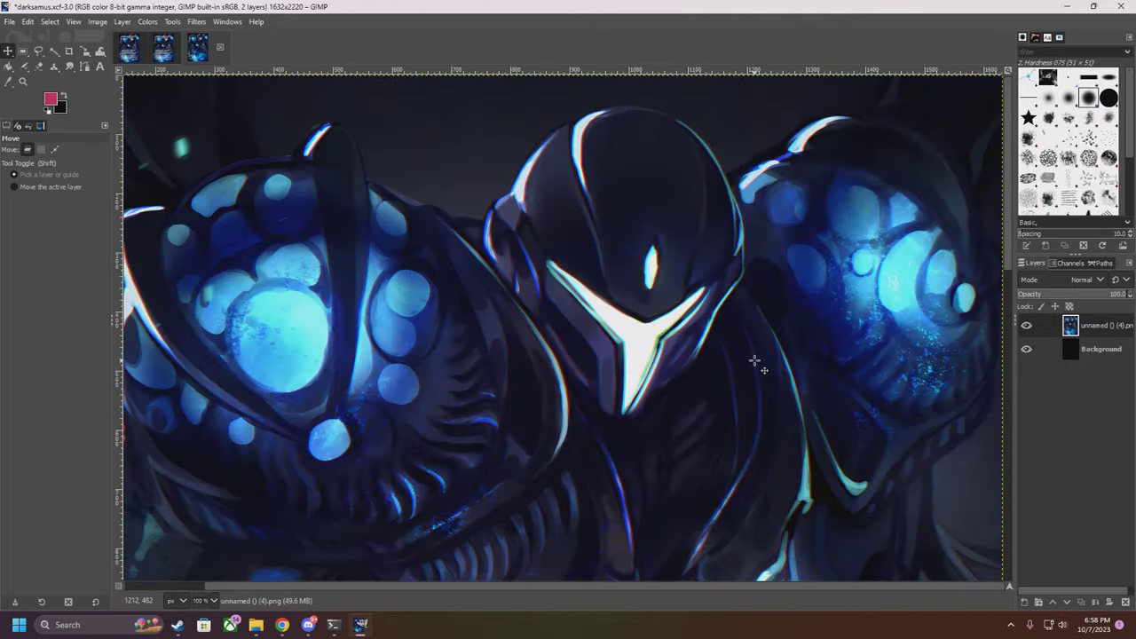
scroll(761, 361, down, 8)
scroll(775, 380, down, 3)
scroll(774, 380, up, 2)
scroll(785, 383, down, 2)
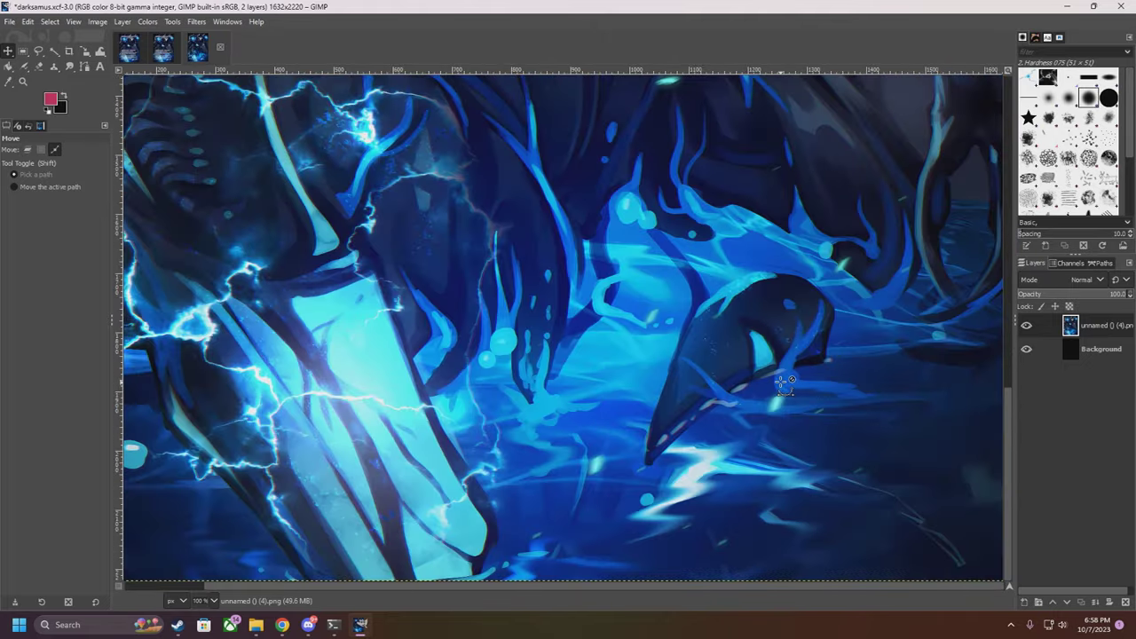
scroll(785, 384, down, 2)
scroll(785, 383, up, 3)
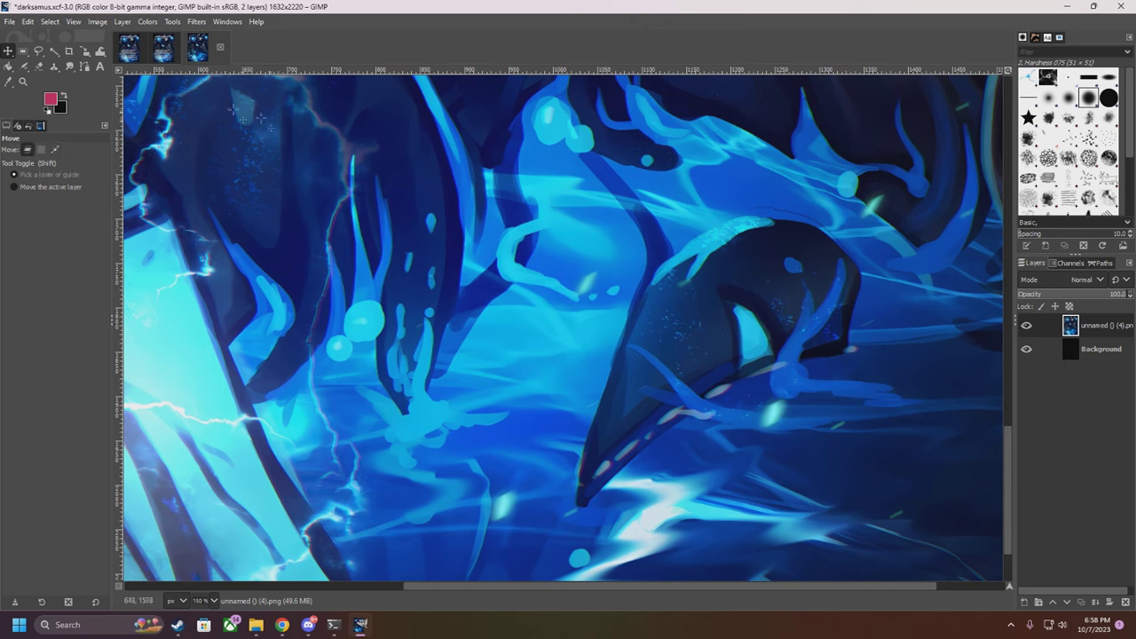
click(38, 51)
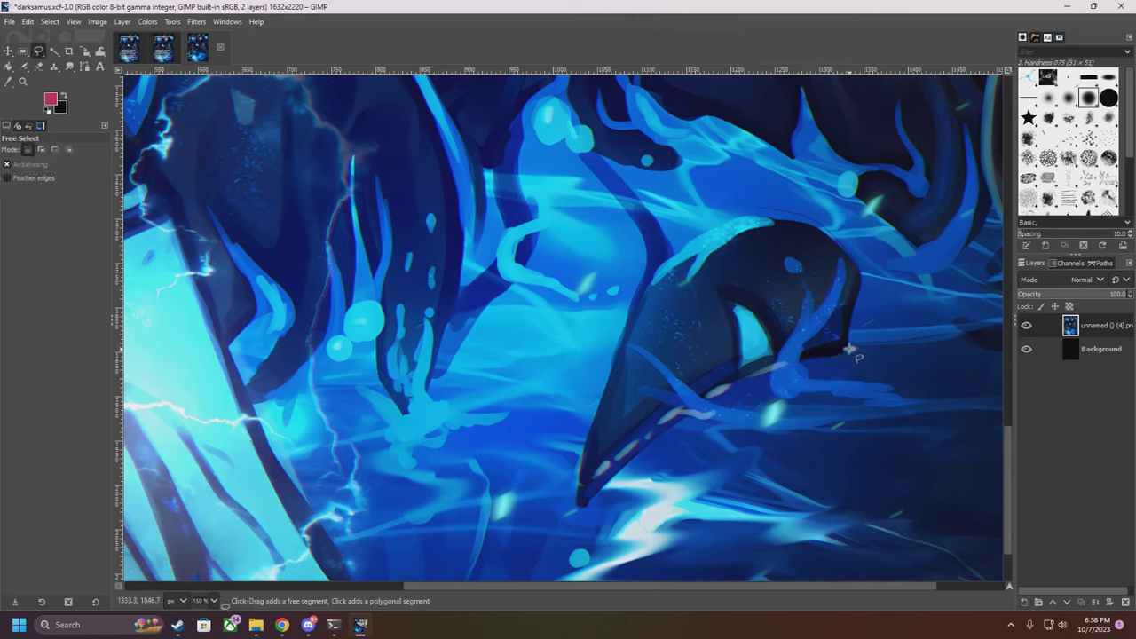
mouse_move(848, 317)
mouse_down()
mouse_move(858, 283)
mouse_move(841, 245)
mouse_move(795, 222)
mouse_move(744, 215)
mouse_move(660, 266)
mouse_move(616, 366)
mouse_move(581, 493)
mouse_move(586, 512)
mouse_move(726, 380)
mouse_move(849, 349)
mouse_up()
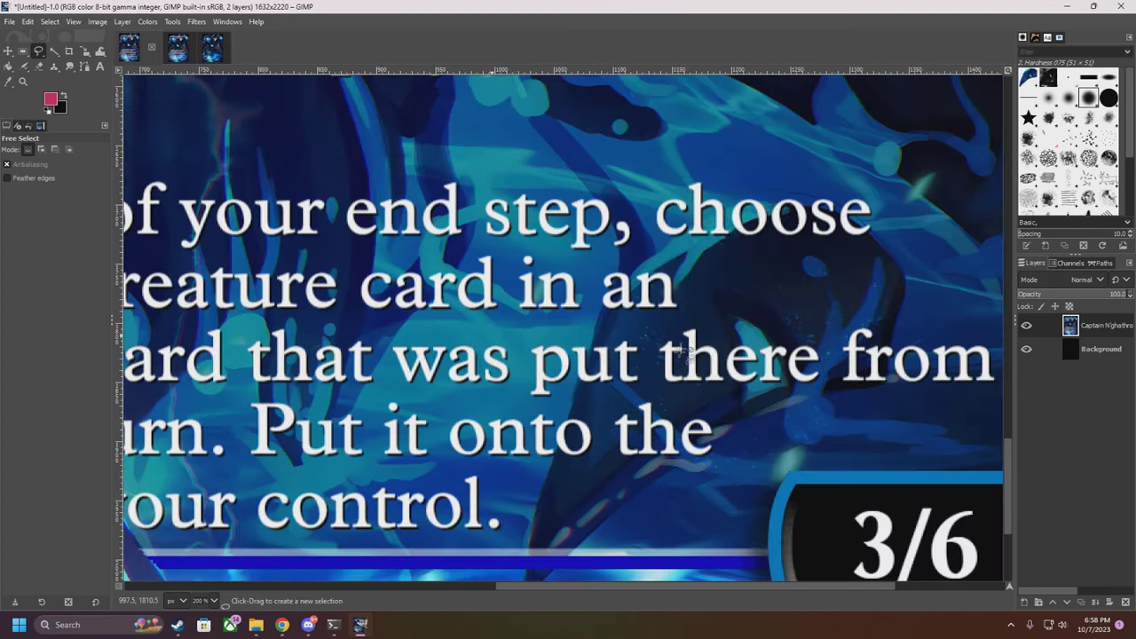
Paste the claw cutout into the framed card, align it with the matching claw over the rules text, and anchor it
key(ctrl+v)
key(m)
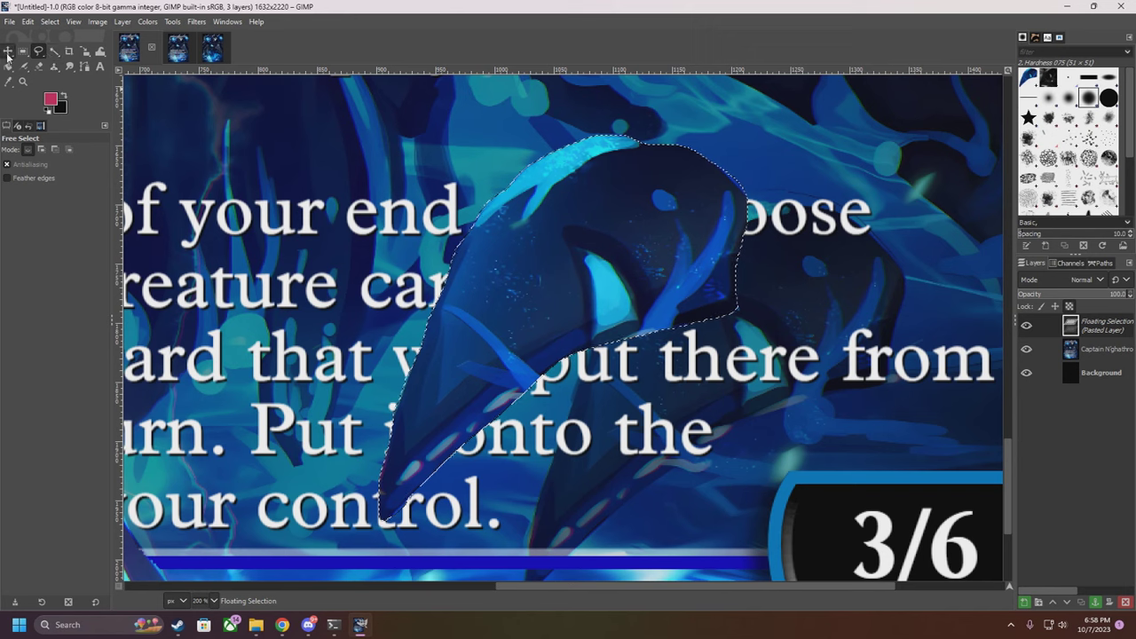
drag(427, 253, 654, 348)
scroll(653, 350, down, 3)
scroll(540, 330, up, 4)
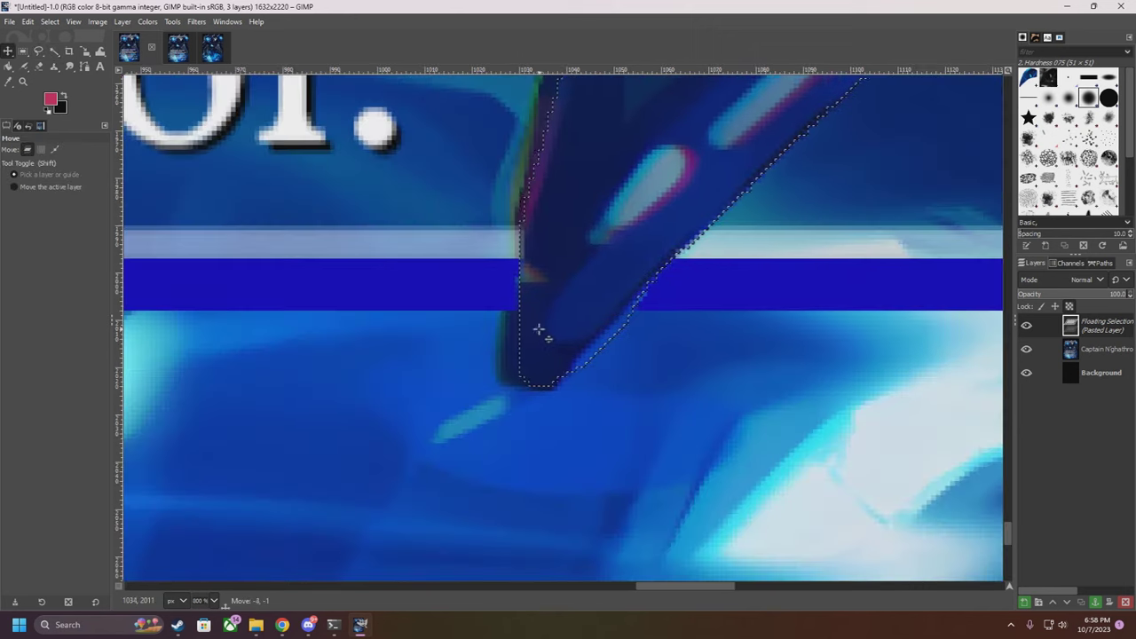
scroll(530, 332, down, 5)
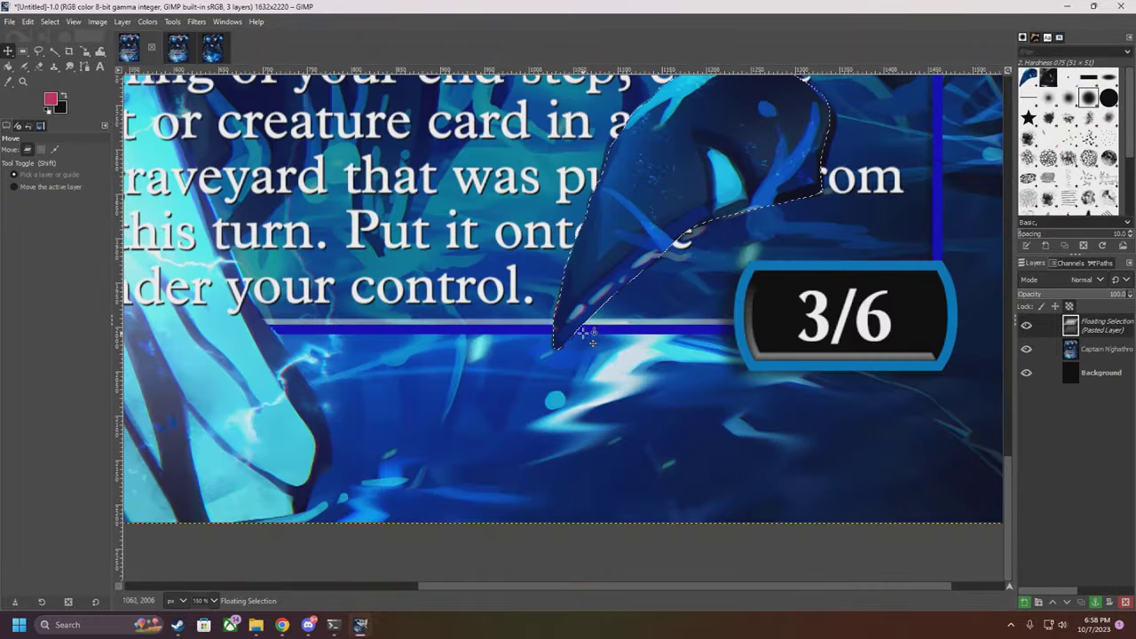
scroll(586, 337, up, 3)
drag(712, 399, 717, 402)
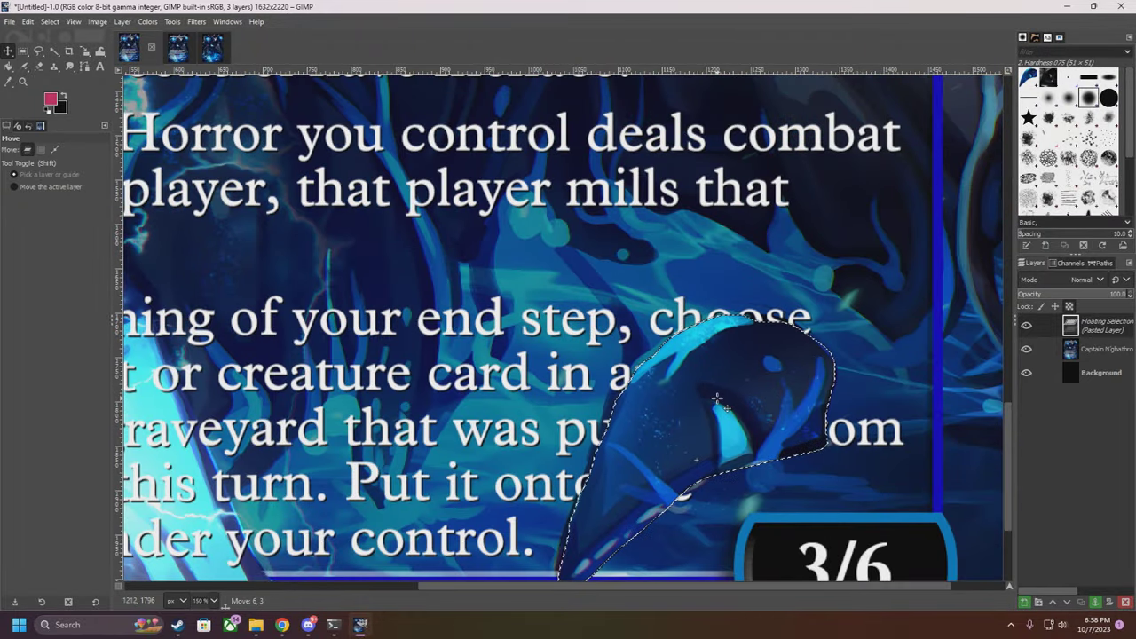
right_click(1036, 325)
click(999, 152)
Check how the pasted claw covers the rules text and frame, up close and on the whole card
scroll(785, 434, down, 5)
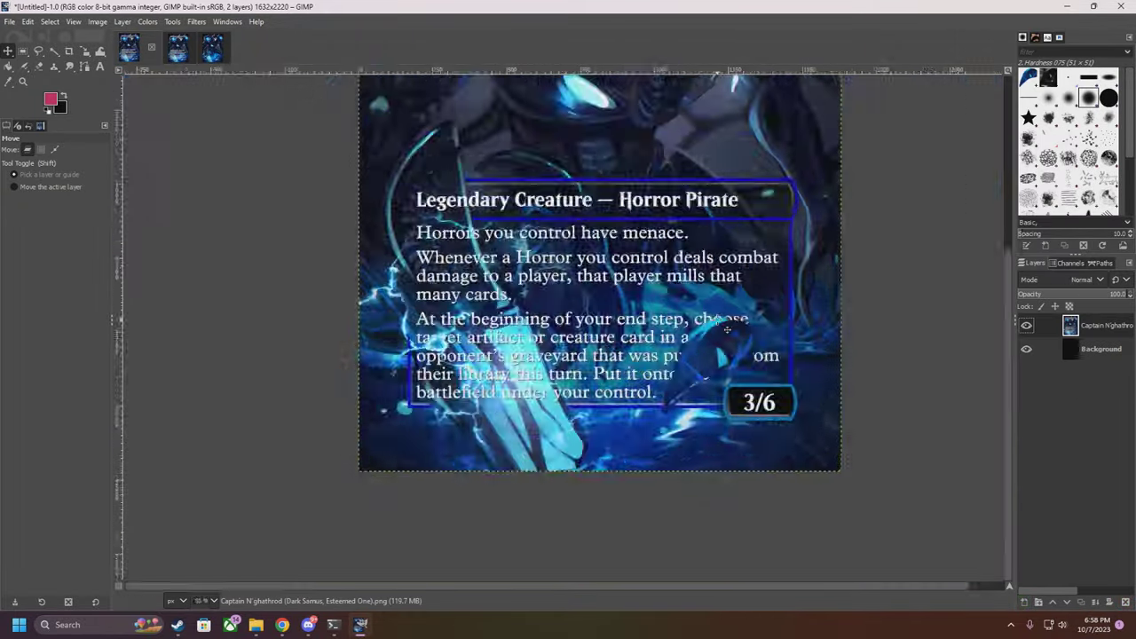
scroll(781, 346, up, 1)
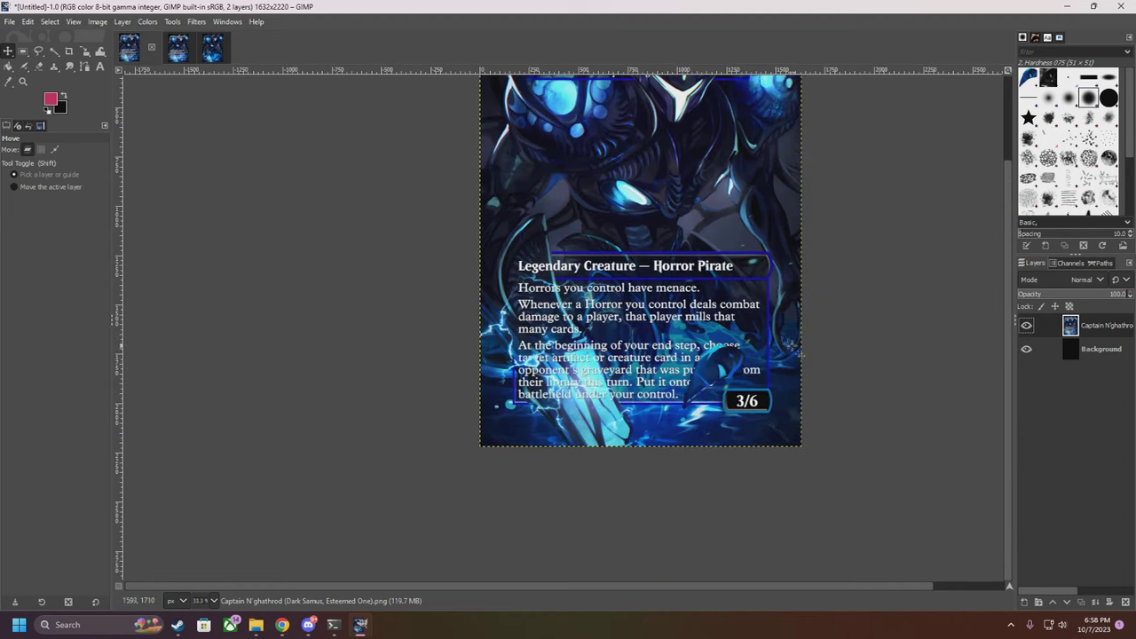
scroll(750, 339, up, 3)
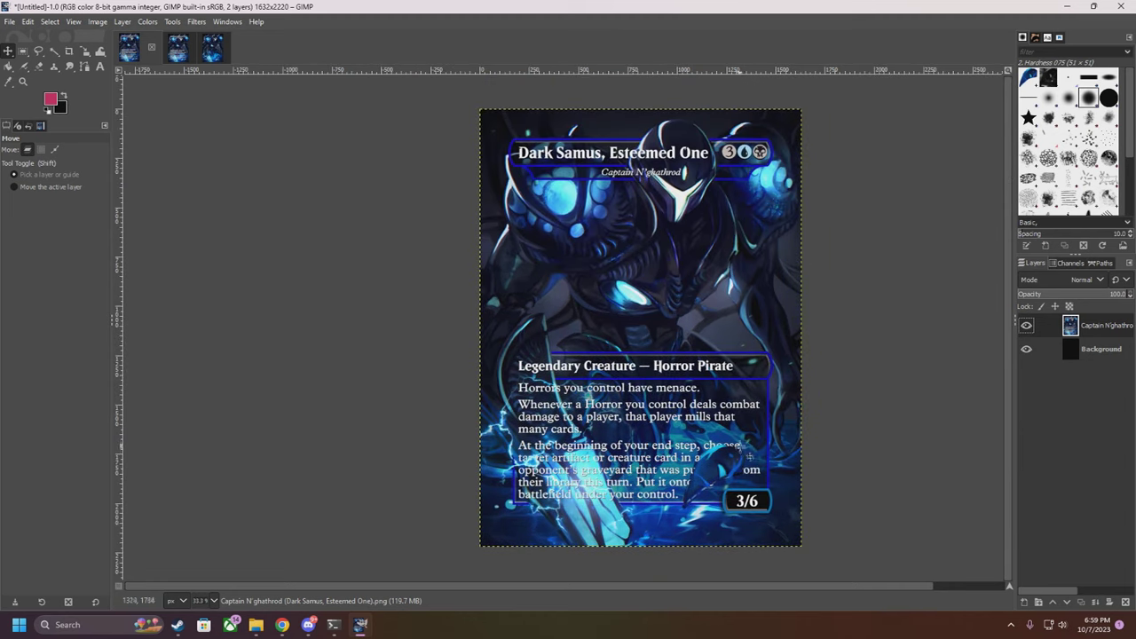
scroll(727, 495, up, 2)
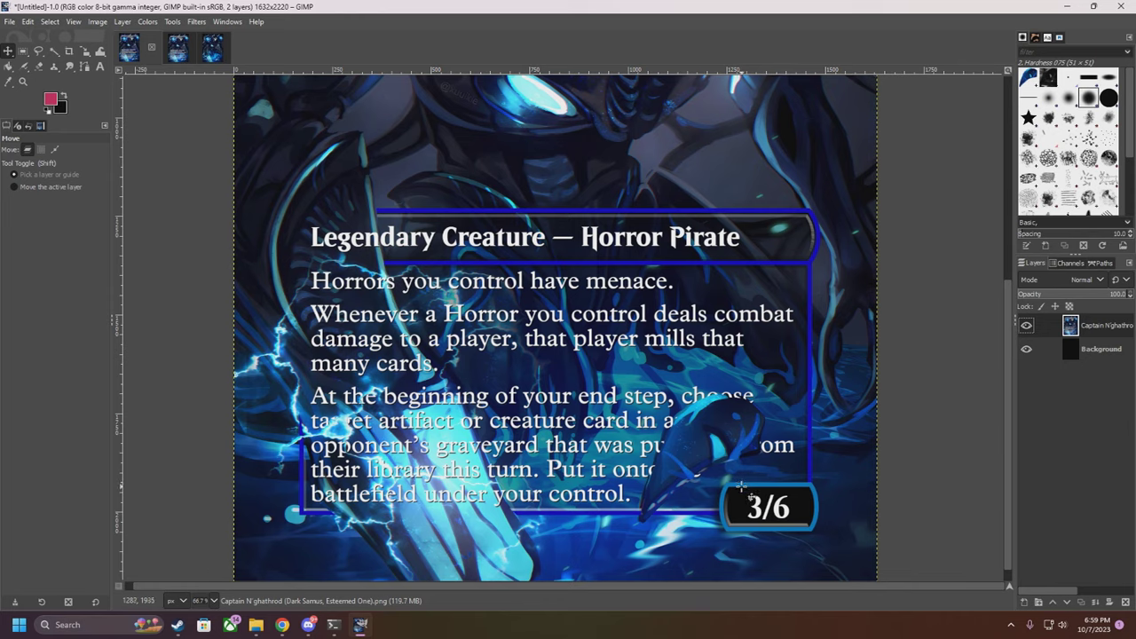
scroll(701, 490, up, 3)
scroll(698, 493, down, 3)
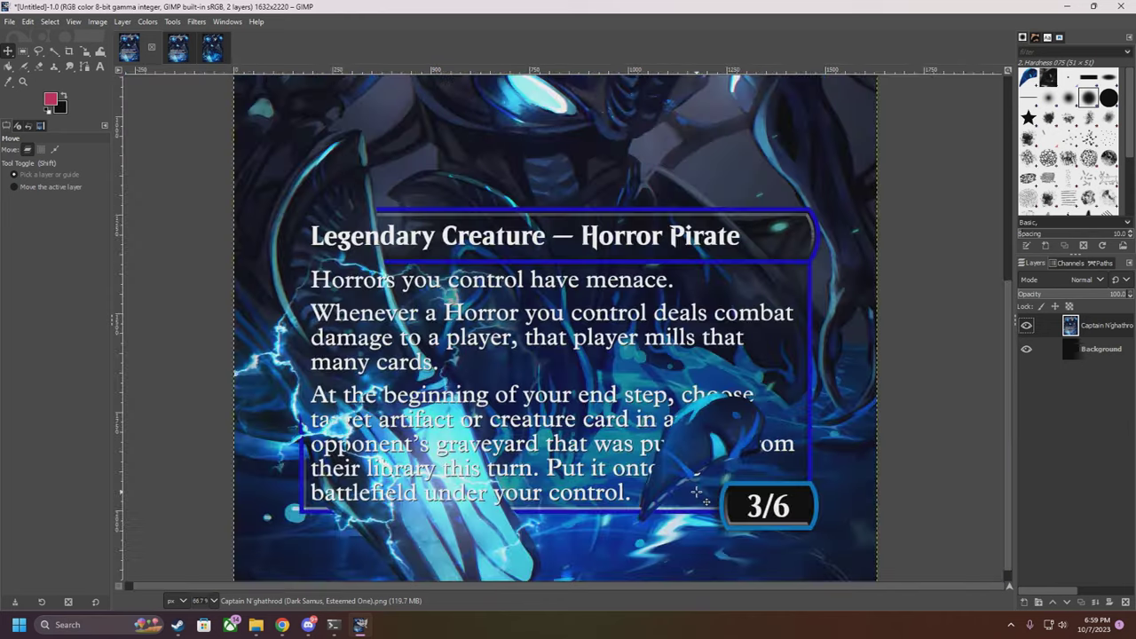
scroll(697, 492, down, 4)
scroll(682, 300, up, 4)
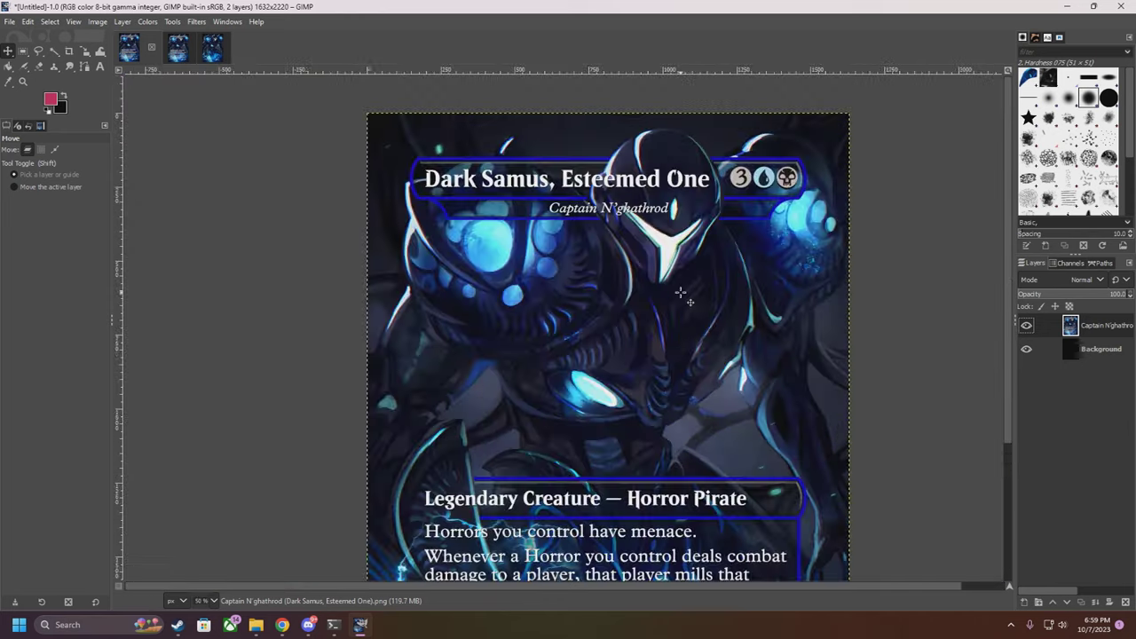
scroll(659, 301, down, 2)
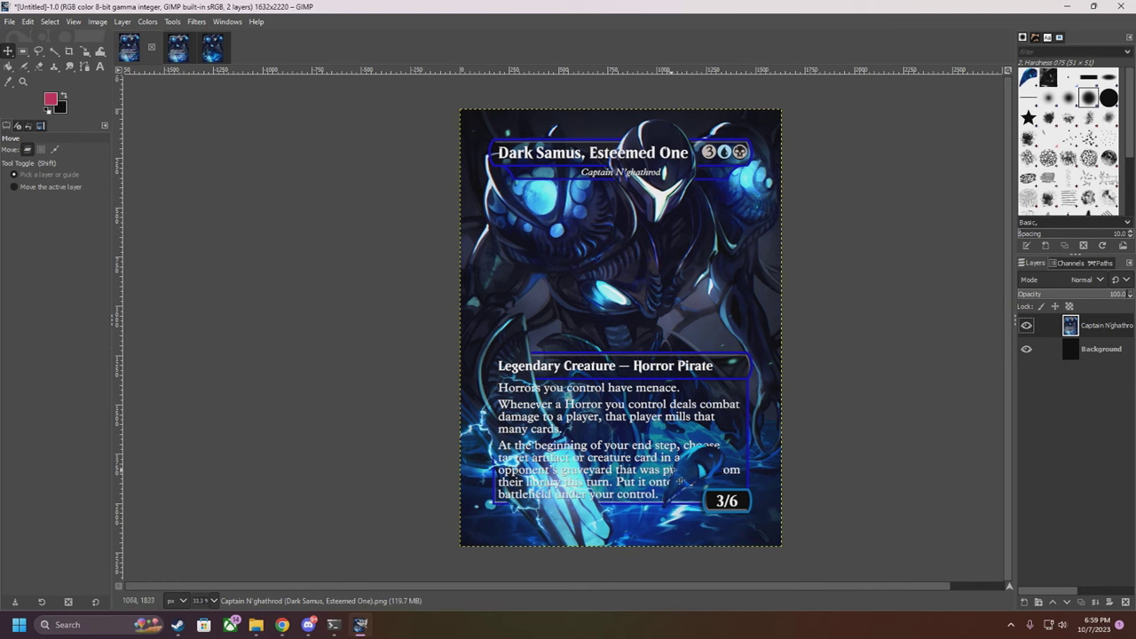
scroll(651, 417, up, 2)
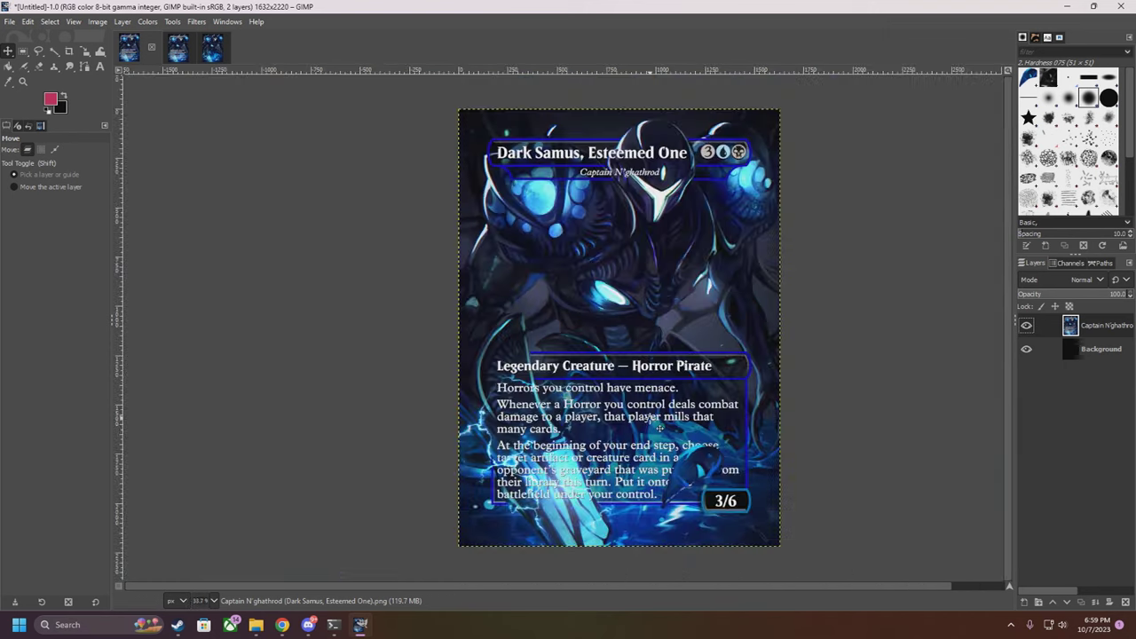
scroll(659, 436, up, 2)
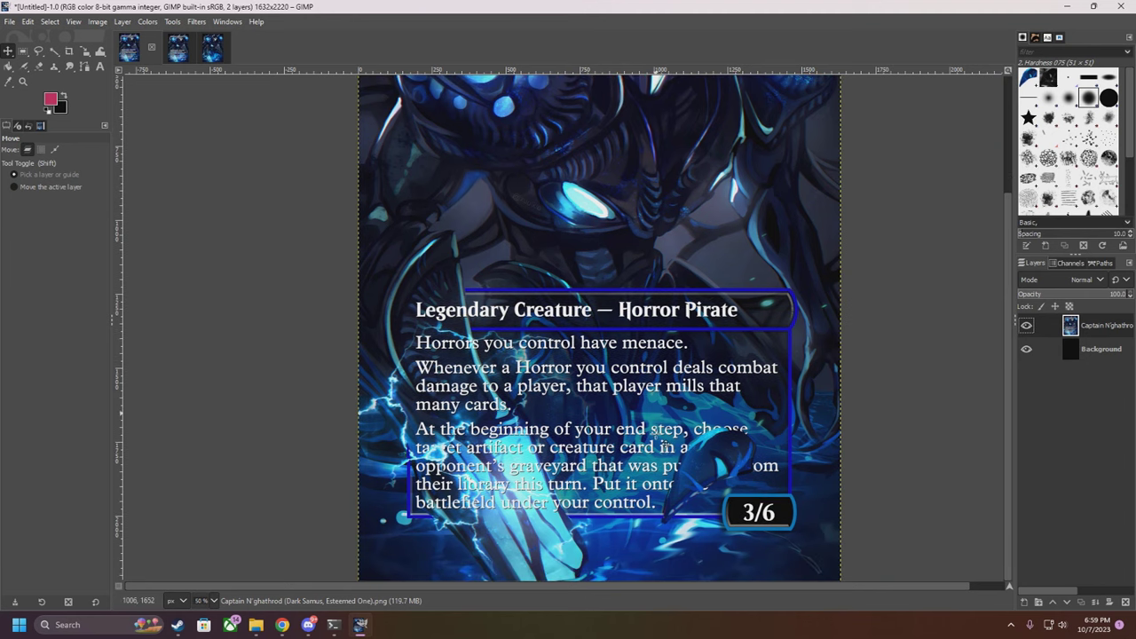
scroll(660, 444, up, 3)
scroll(659, 444, down, 3)
scroll(653, 437, up, 3)
scroll(634, 308, down, 2)
scroll(649, 325, down, 1)
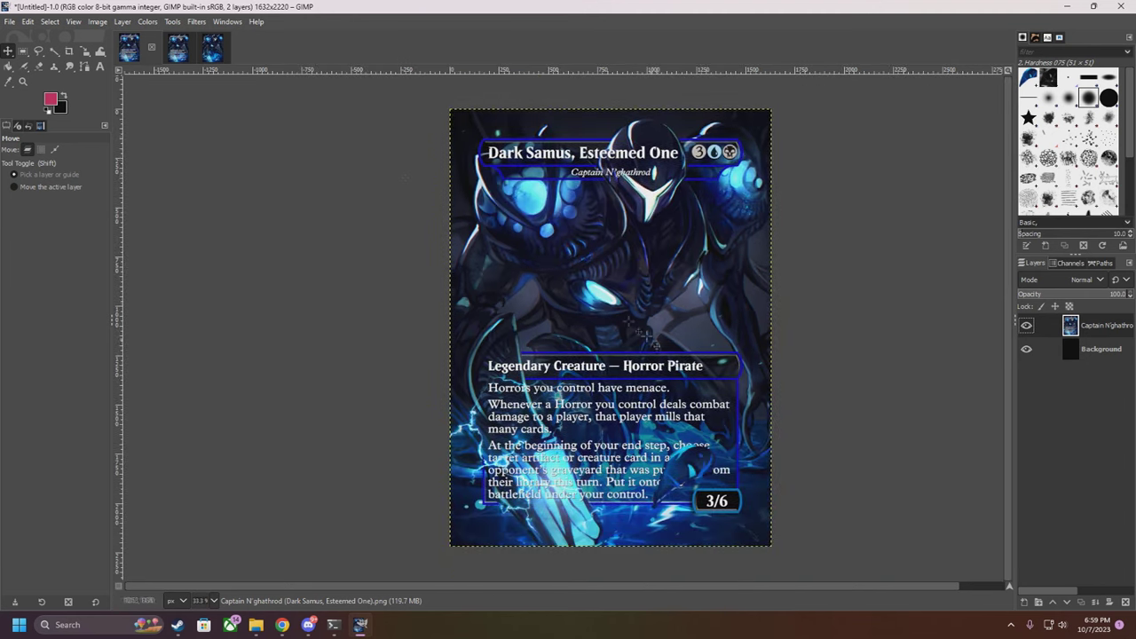
Try weaker and stronger saturation on the card layer and apply a Saturation scale of 1.395
click(154, 24)
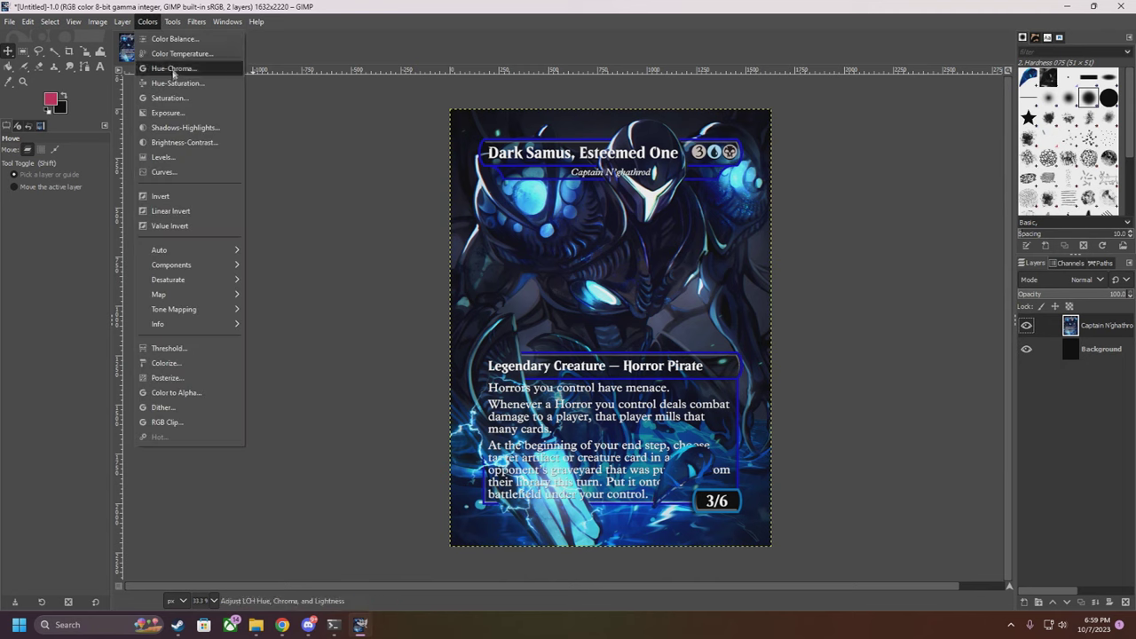
click(167, 97)
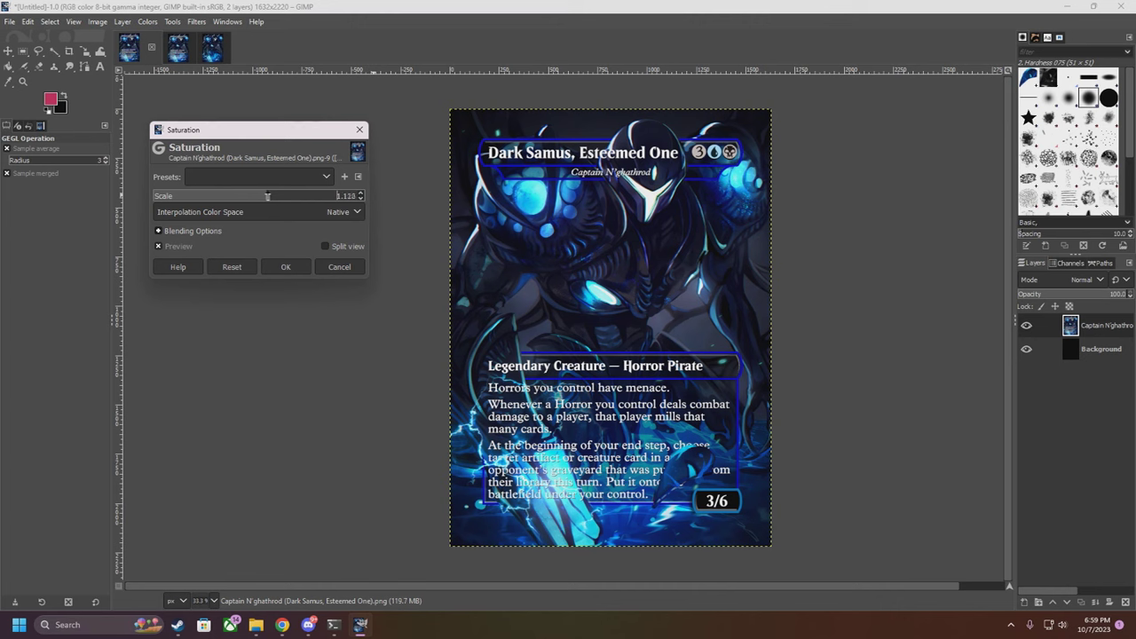
drag(284, 196, 285, 197)
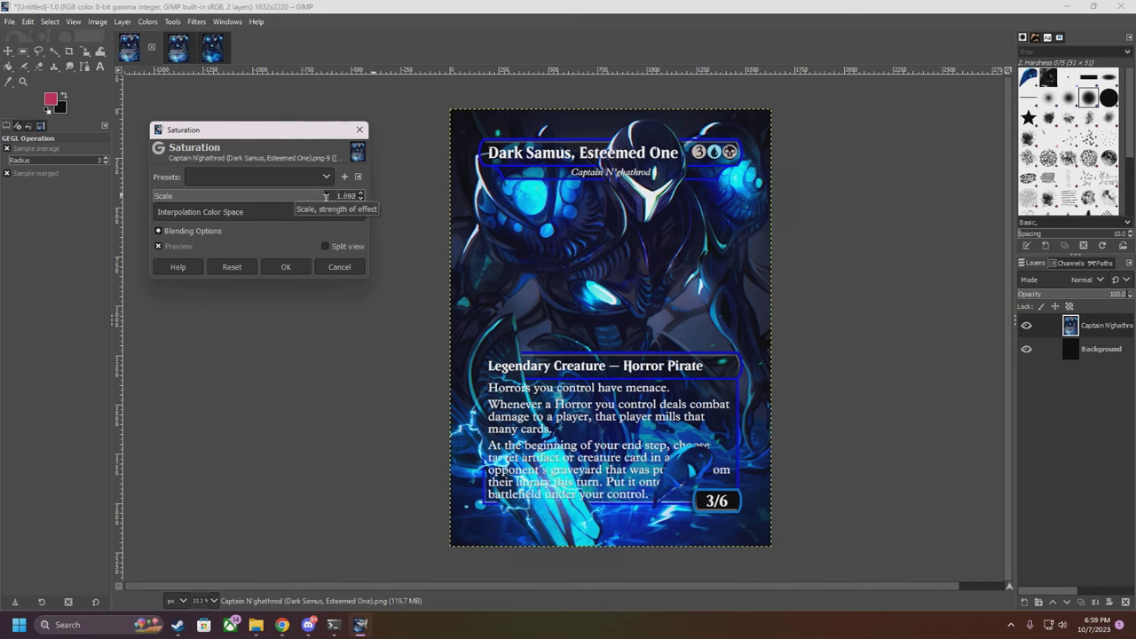
drag(358, 195, 154, 196)
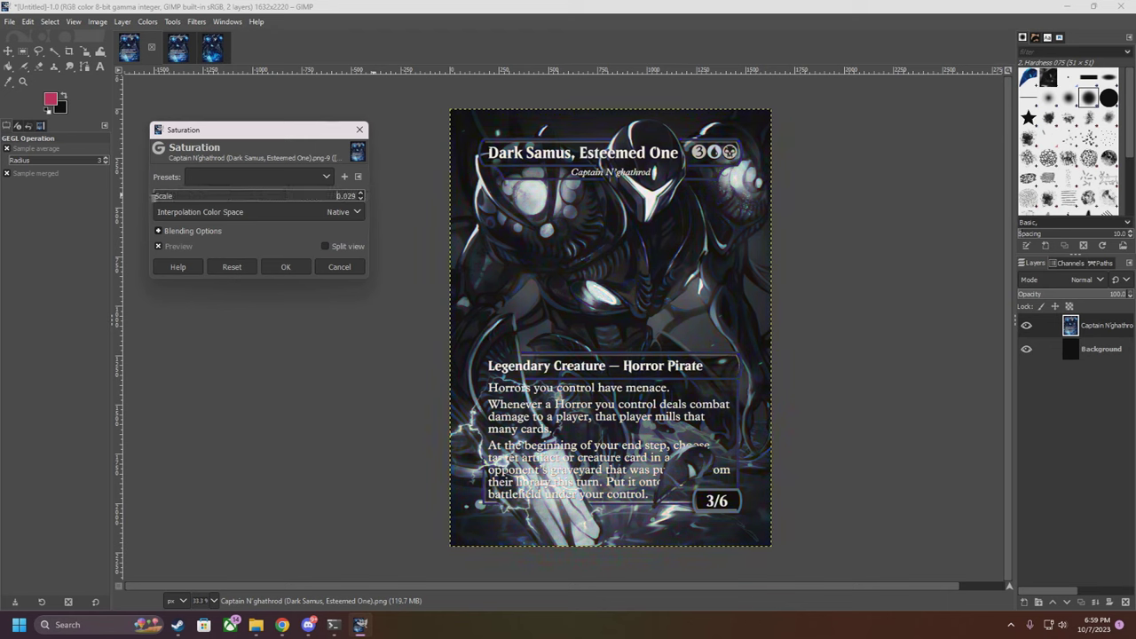
drag(154, 196, 242, 198)
drag(280, 201, 294, 202)
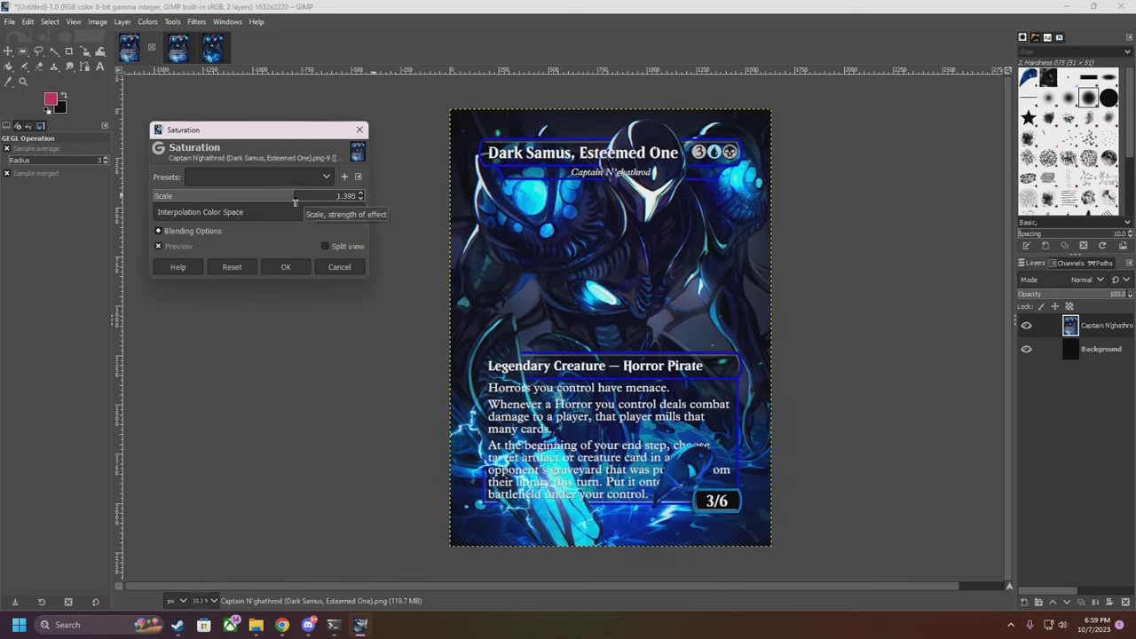
click(285, 267)
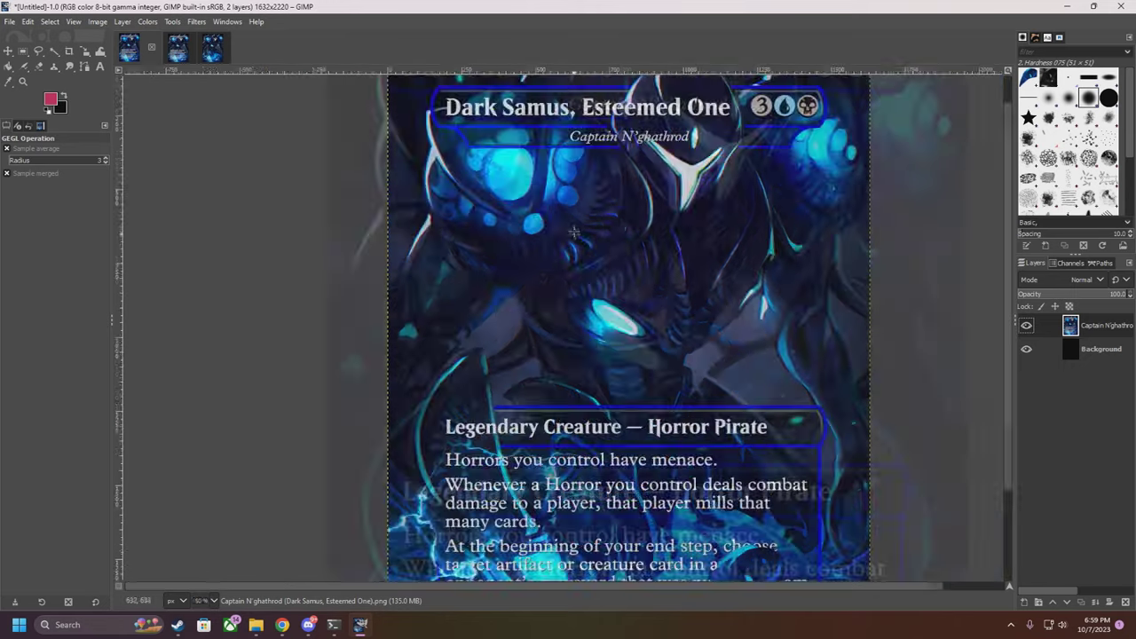
Export the finished card to the Desktop as dark samus.png with the default PNG options
scroll(575, 239, up, 3)
scroll(597, 271, down, 5)
scroll(614, 327, down, 3)
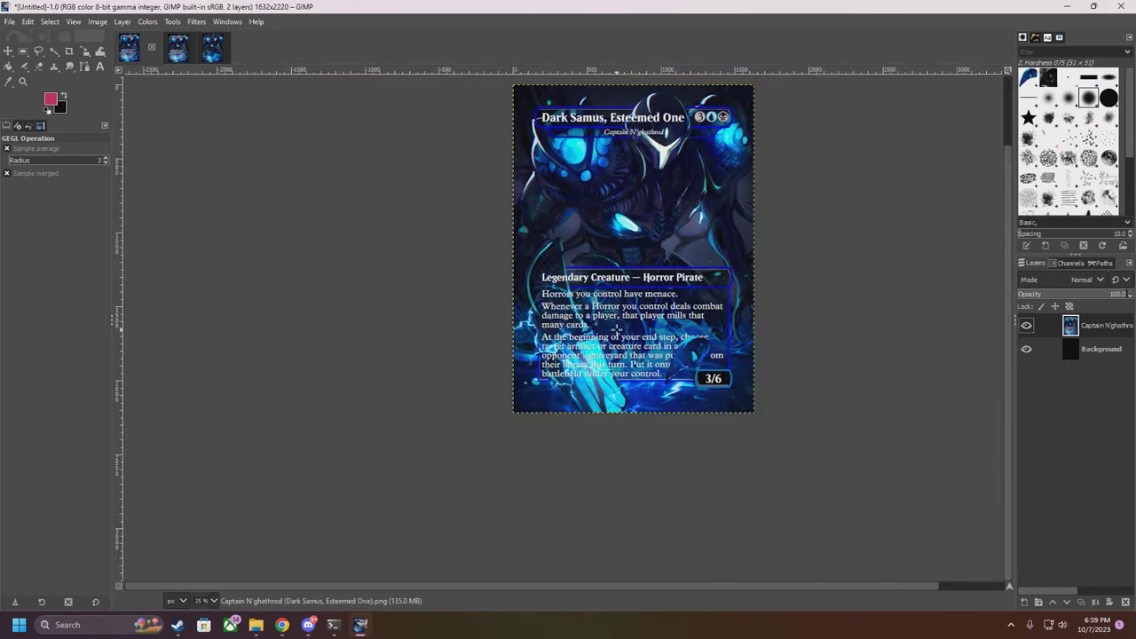
scroll(615, 328, up, 1)
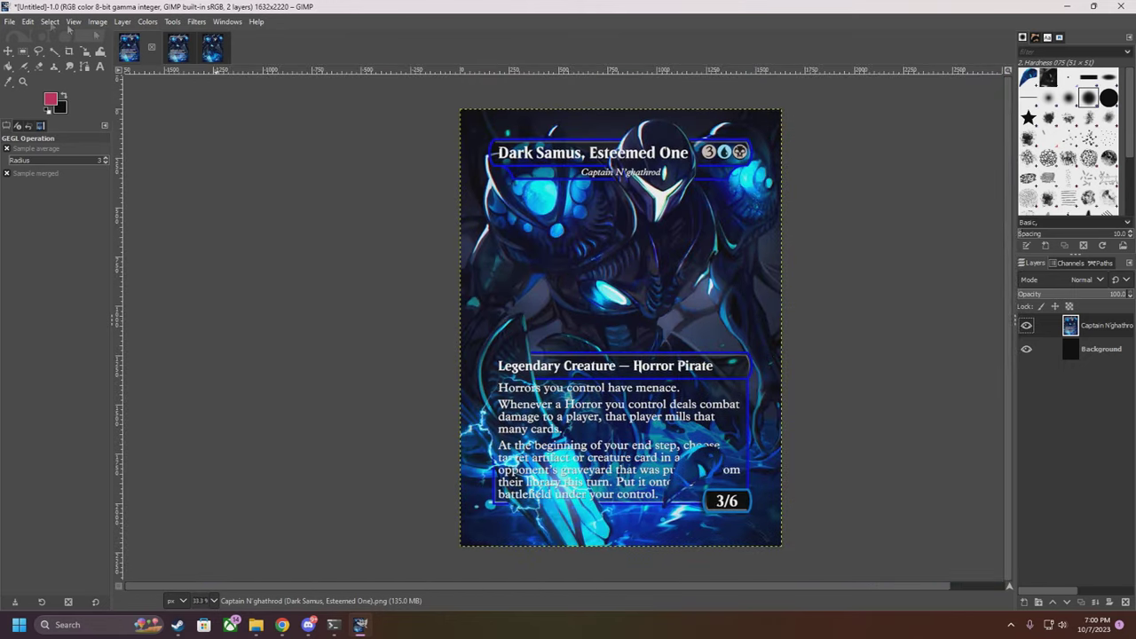
click(9, 23)
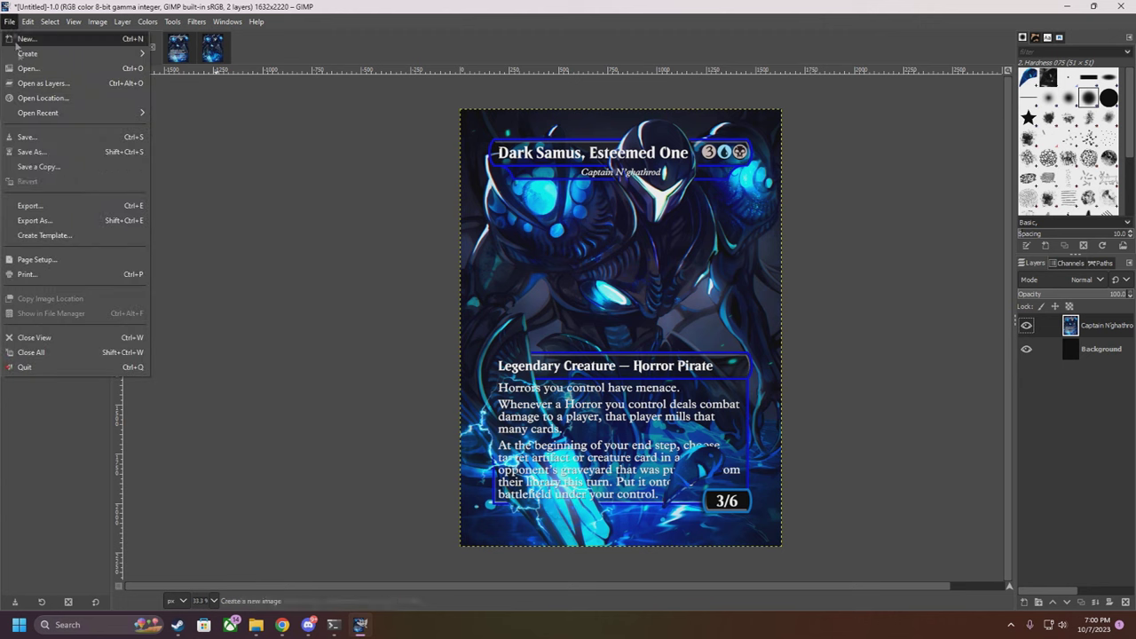
click(50, 221)
click(158, 257)
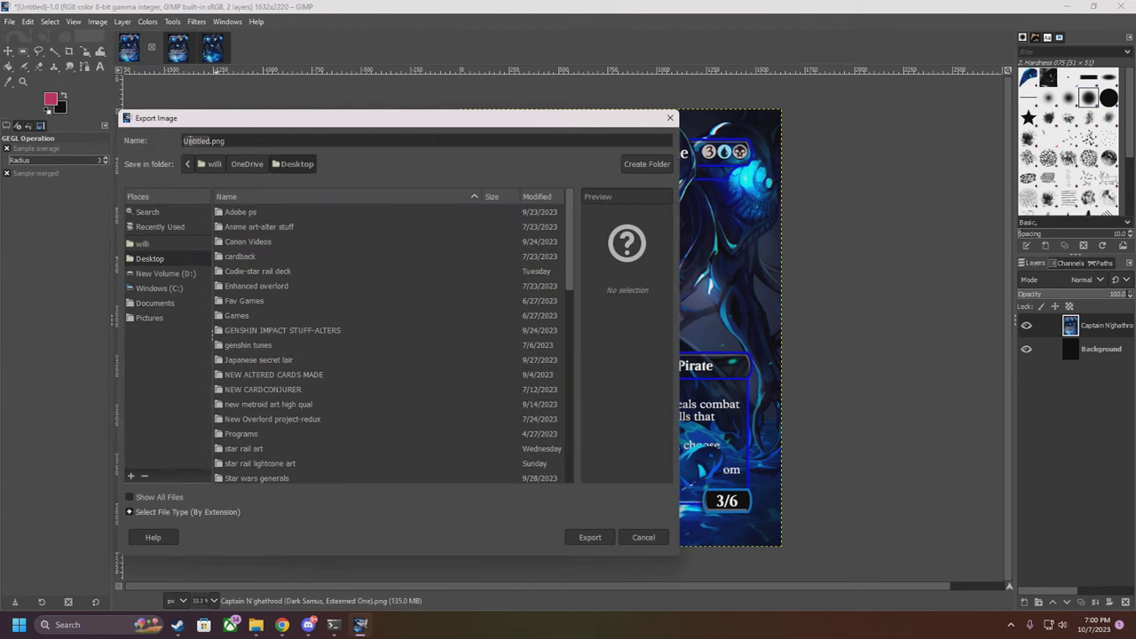
double_click(207, 139)
text(dark samus)
key(Return)
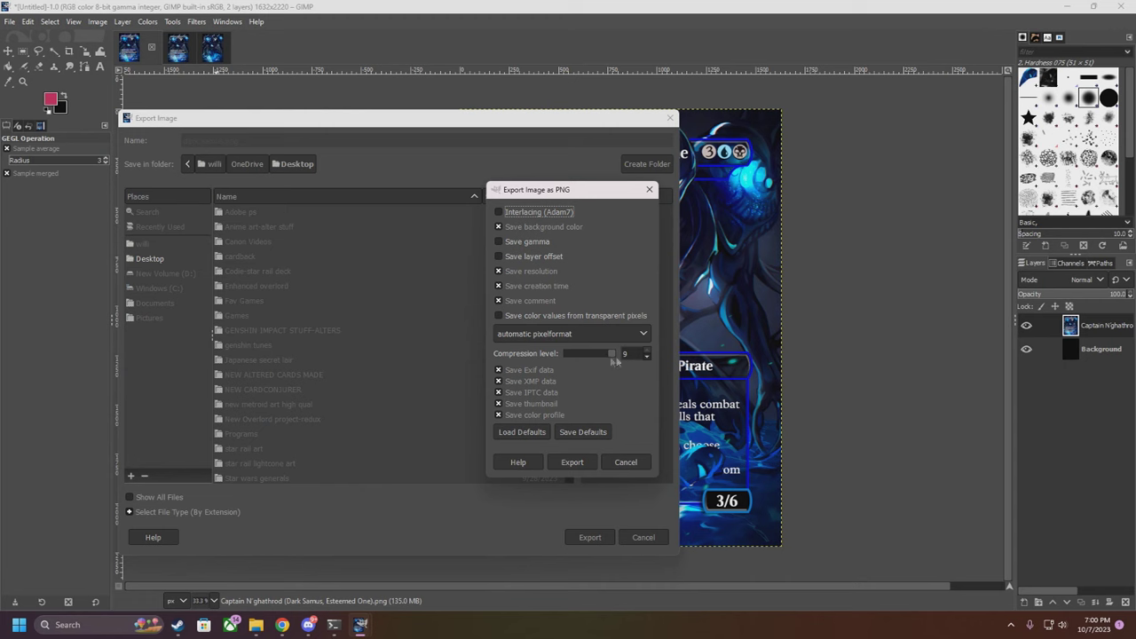
click(573, 462)
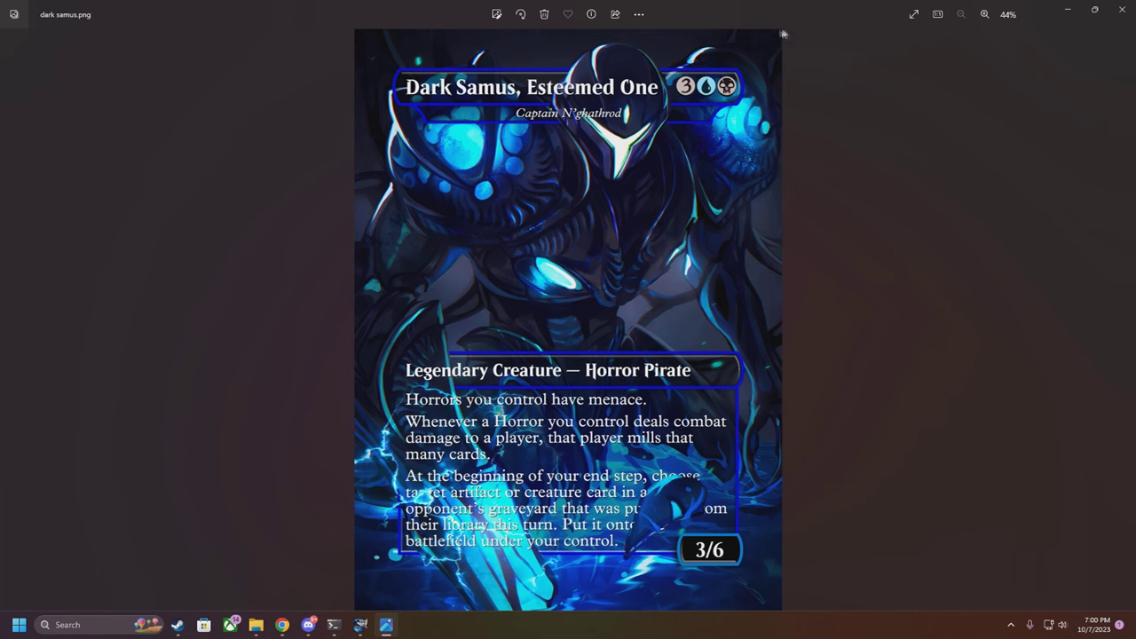
Inspect the exported dark samus.png in the image viewer, checking the overlaps and text legibility up close and on the whole card
scroll(731, 46, up, 4)
scroll(421, 38, down, 4)
scroll(646, 442, up, 2)
scroll(635, 421, down, 2)
scroll(646, 542, up, 2)
scroll(604, 440, down, 2)
scroll(424, 417, up, 2)
scroll(428, 525, down, 2)
scroll(697, 371, up, 4)
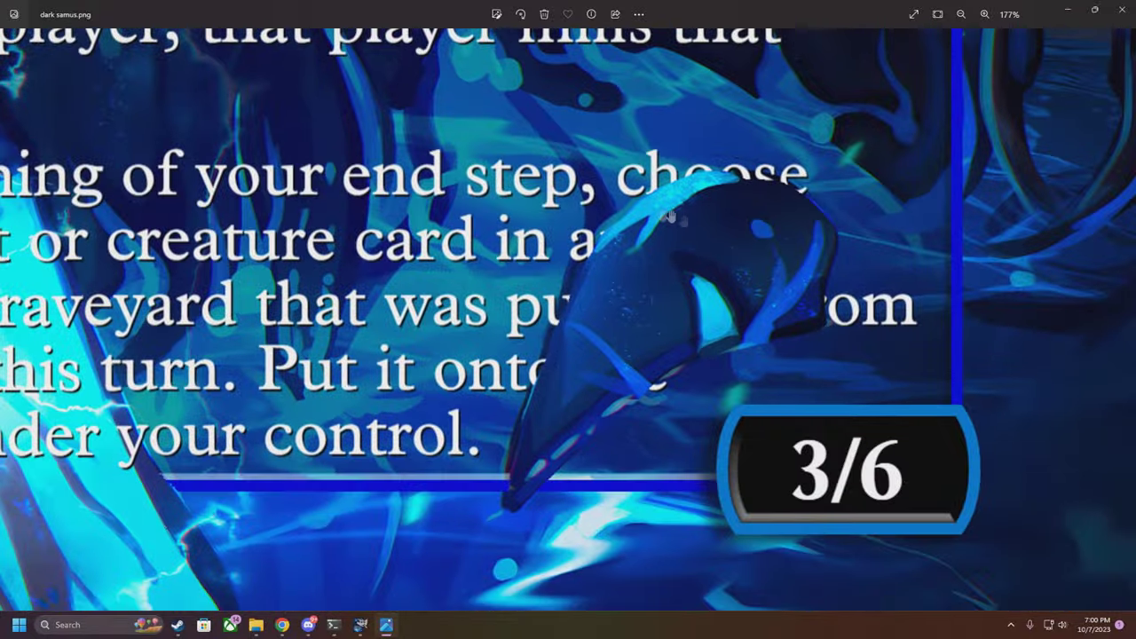
scroll(508, 436, down, 4)
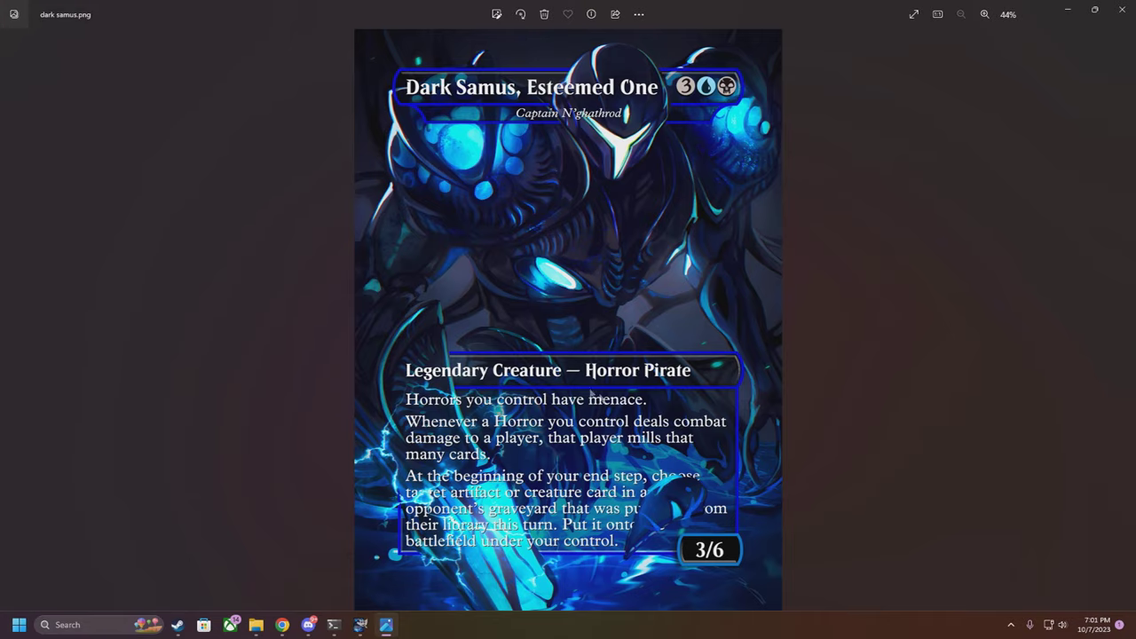
scroll(589, 211, up, 1)
scroll(634, 320, up, 2)
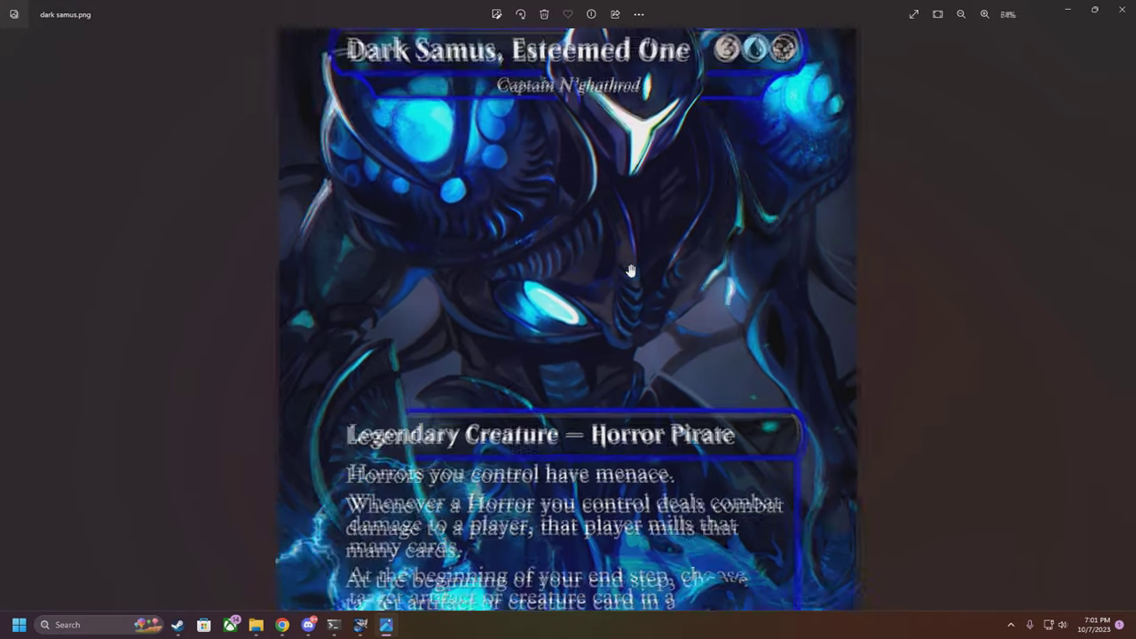
scroll(646, 360, down, 3)
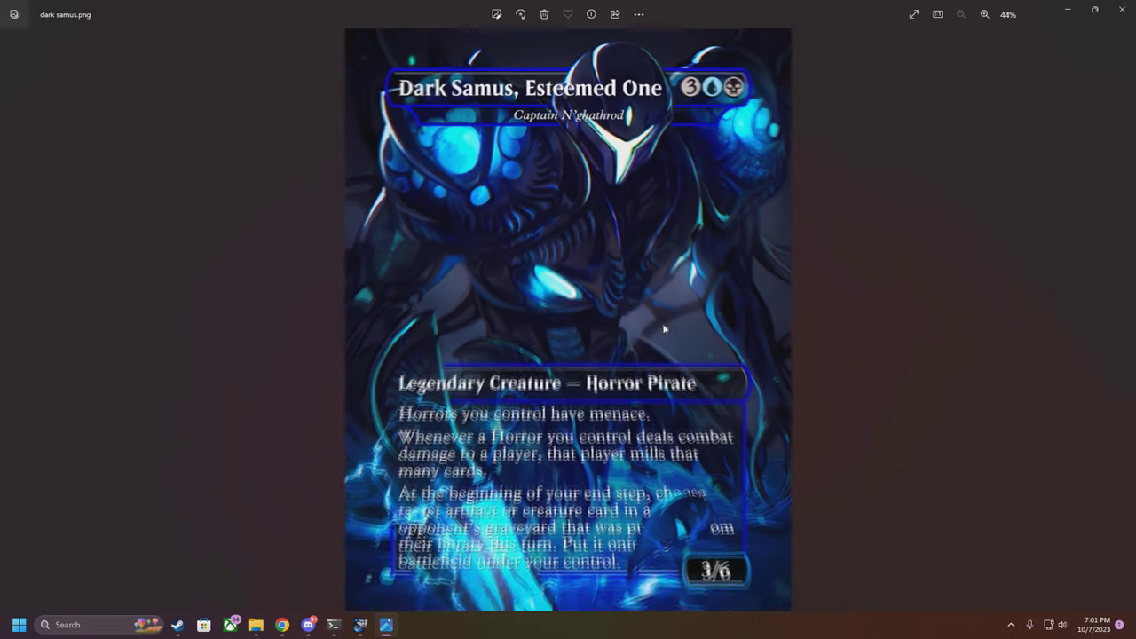